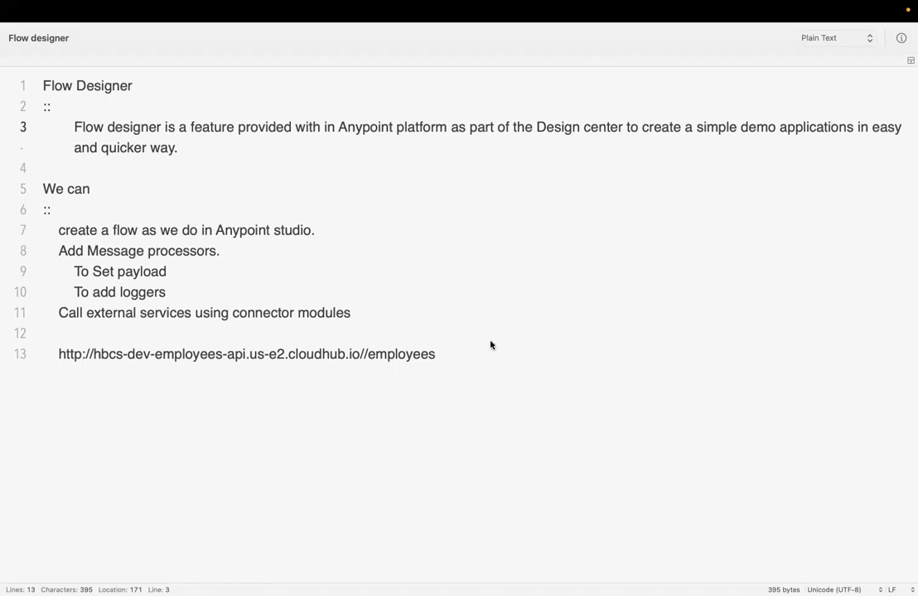
Remove the extra slash before "employees" in the URL on line 13 of the Flow designer notes.
{"action": "key", "text": "ctrl+a"}
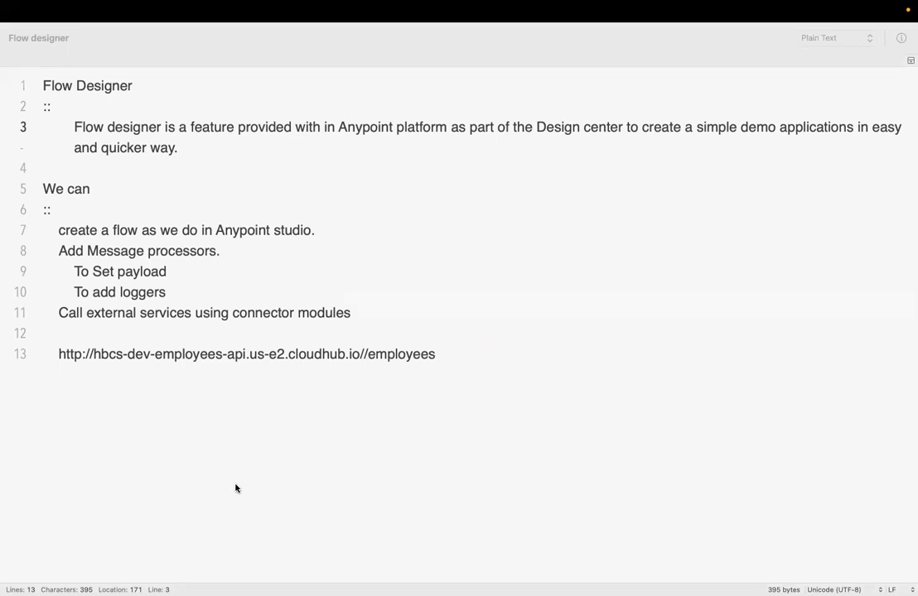
{"action": "left_click", "coordinate": [366, 354]}
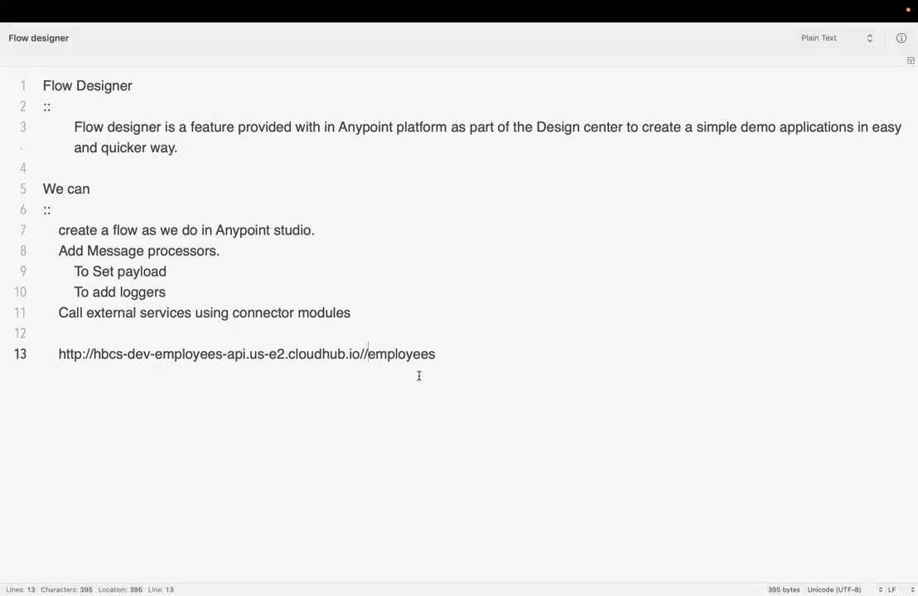
{"action": "key", "text": "BackSpace"}
{"action": "key", "text": "super+Right"}
{"action": "key", "text": "super+shift+Left"}
{"action": "key", "text": "Left"}
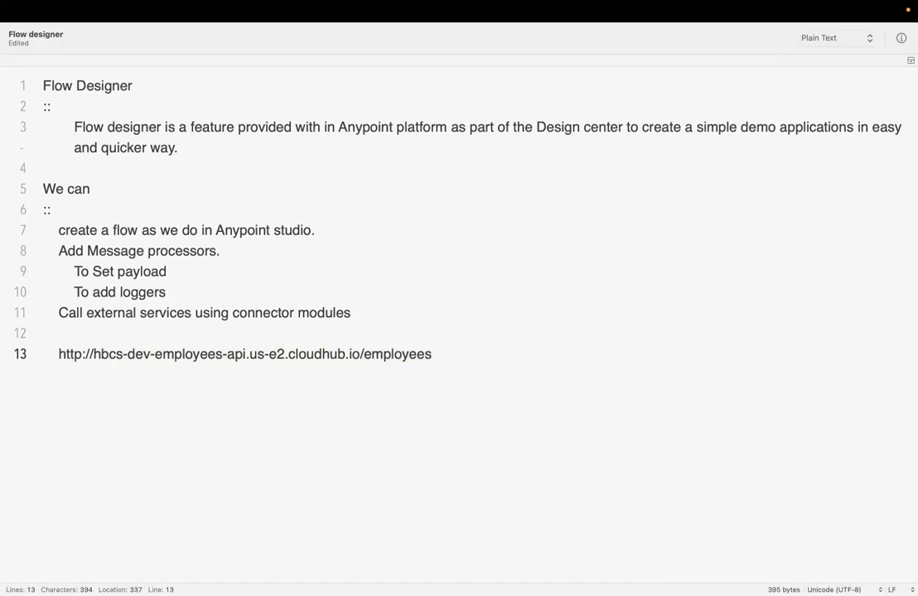
Switch to Anypoint Studio and open connectors_api_emp_list_resp.json from src/main/resources with the Text Editor.
{"action": "key", "text": "ctrl+Right"}
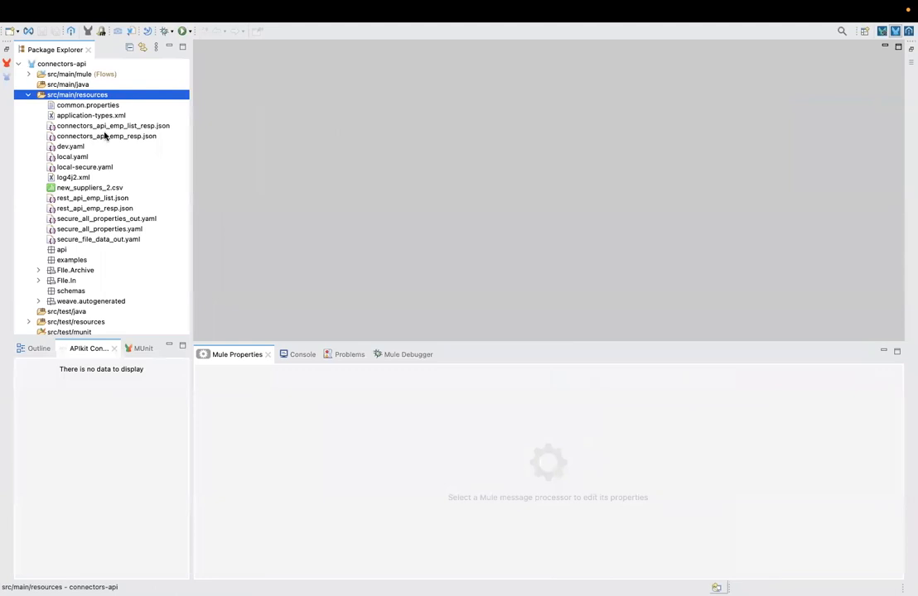
{"action": "left_click", "coordinate": [105, 135]}
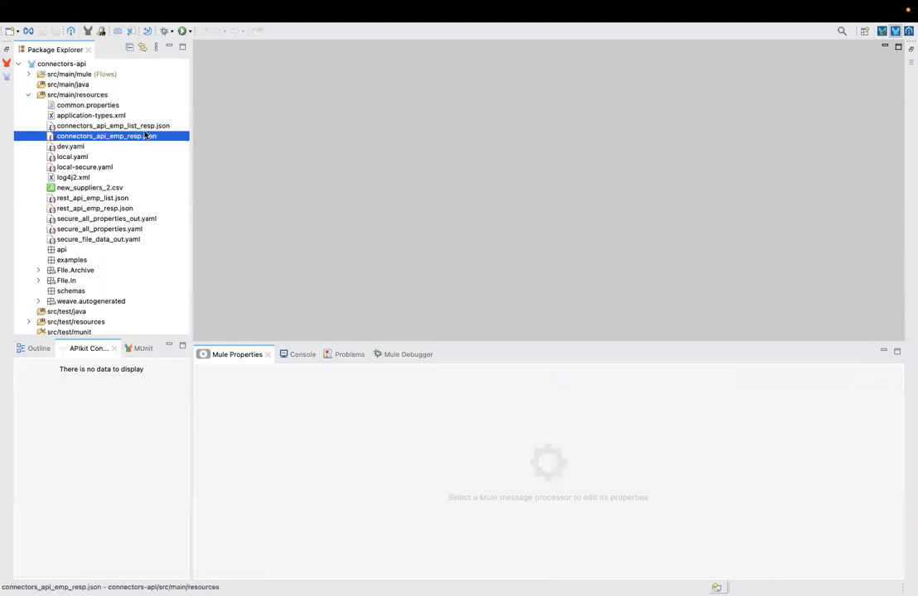
{"action": "left_click", "coordinate": [137, 125]}
{"action": "right_click", "coordinate": [137, 125]}
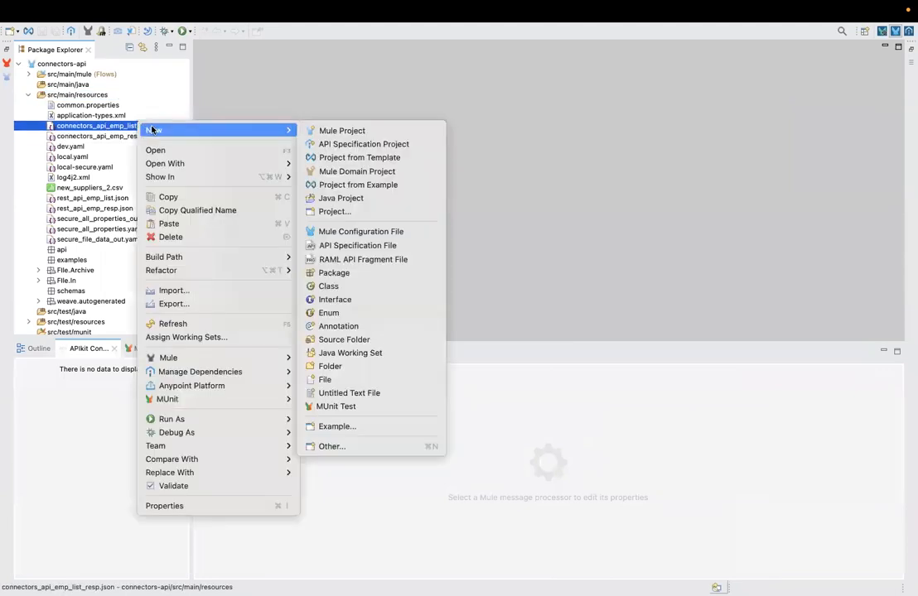
{"action": "mouse_move", "coordinate": [207, 163]}
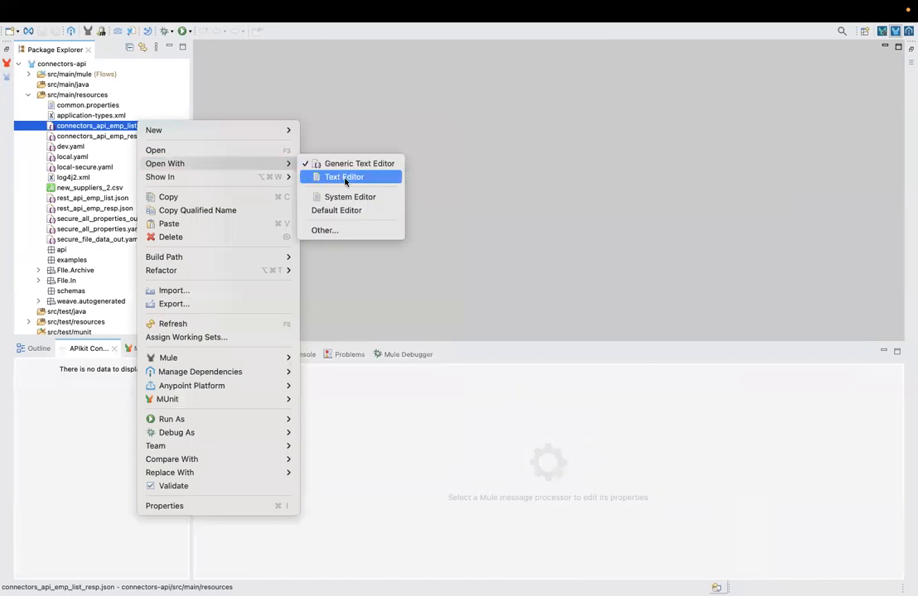
{"action": "left_click", "coordinate": [348, 176]}
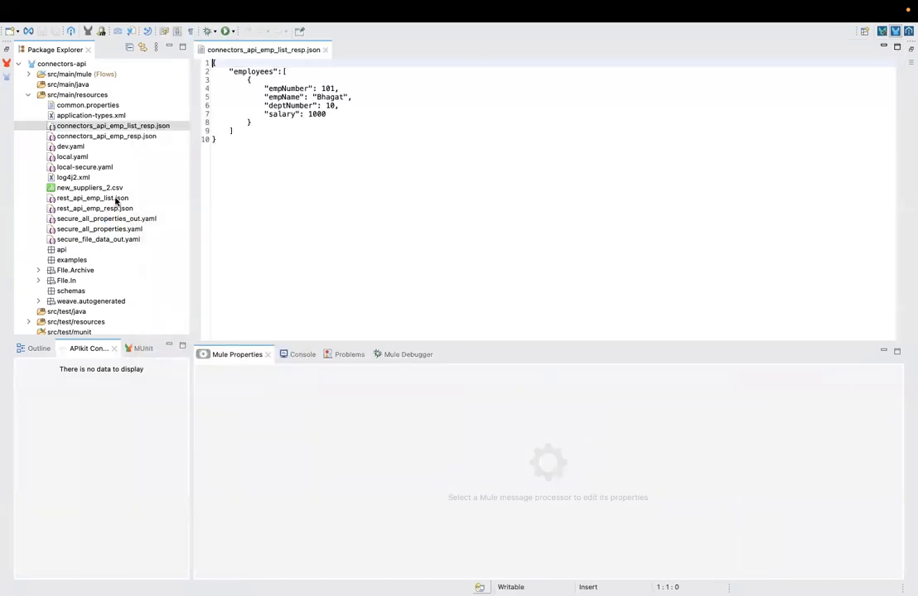
Open rest_api_emp_list.json from src/main/resources with the Text Editor.
{"action": "left_click", "coordinate": [117, 199]}
{"action": "right_click", "coordinate": [118, 200]}
{"action": "mouse_move", "coordinate": [164, 239]}
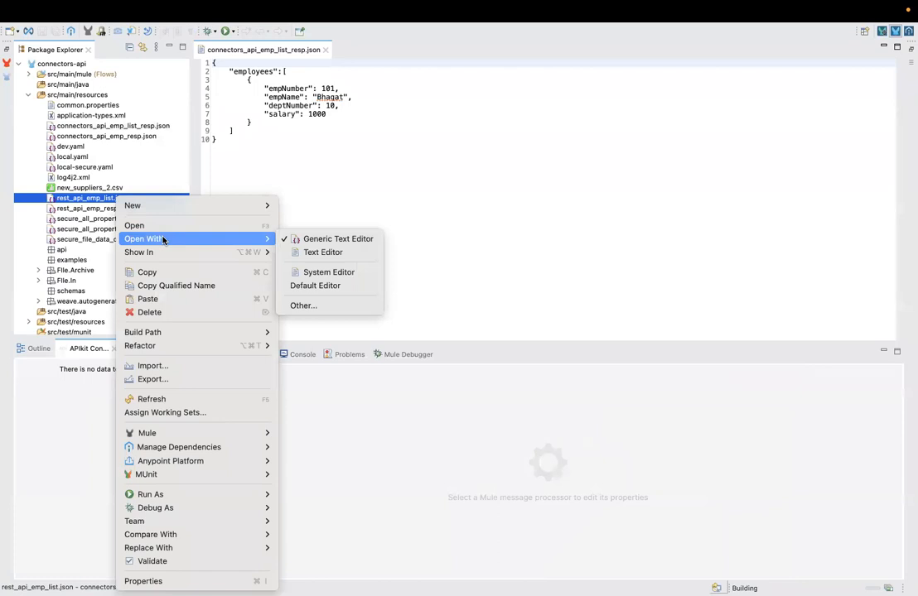
{"action": "left_click", "coordinate": [323, 251]}
Return to connectors_api_emp_list_resp.json and examine the structure and fields of its employees array.
{"action": "left_click", "coordinate": [417, 88]}
{"action": "left_click", "coordinate": [280, 51]}
{"action": "left_click", "coordinate": [437, 123]}
{"action": "left_click", "coordinate": [358, 139]}
{"action": "left_click", "coordinate": [312, 128]}
{"action": "left_click", "coordinate": [391, 77]}
{"action": "left_click", "coordinate": [378, 69]}
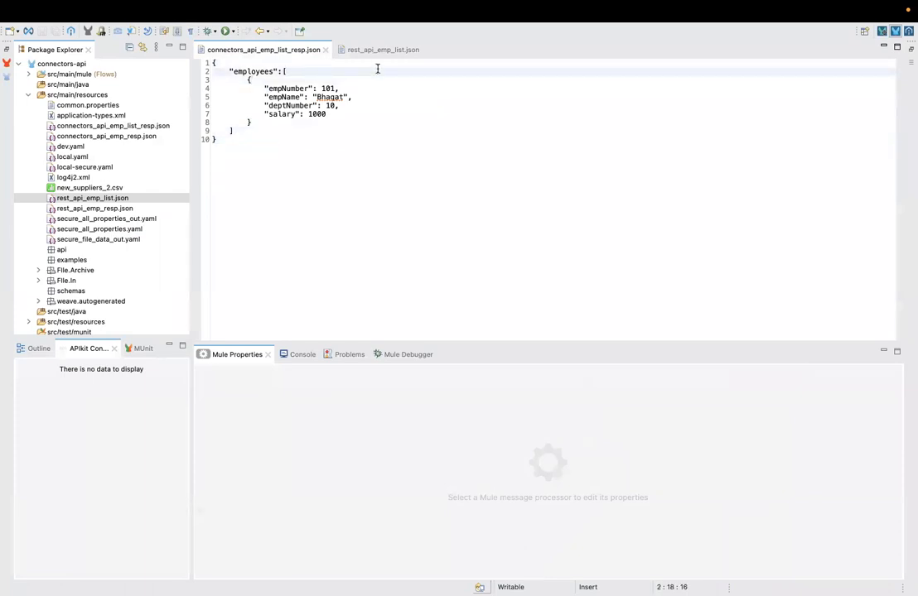
Switch to Anypoint Platform in the browser, choose the root business group HBT, and go to Design Center.
{"action": "key", "text": "ctrl+Right"}
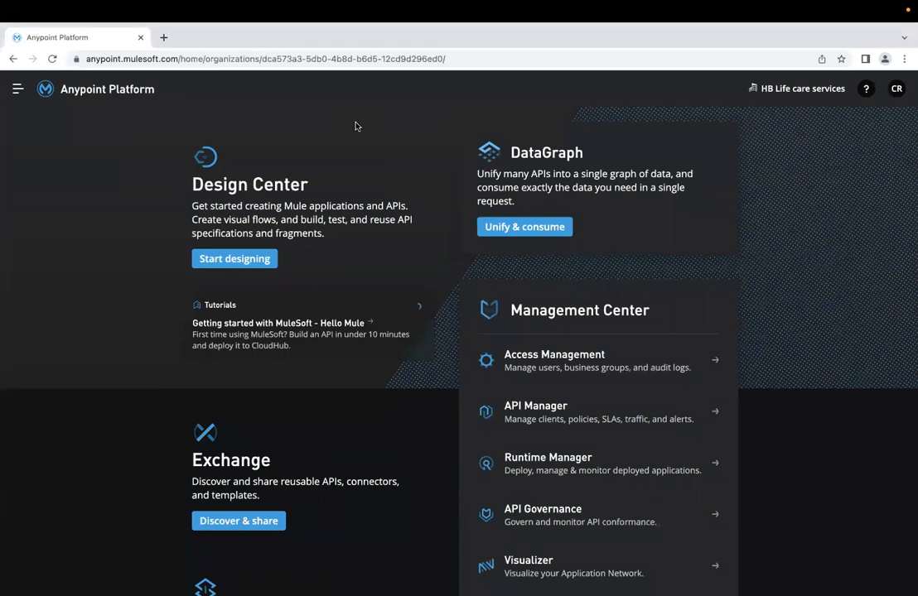
{"action": "left_click", "coordinate": [784, 89]}
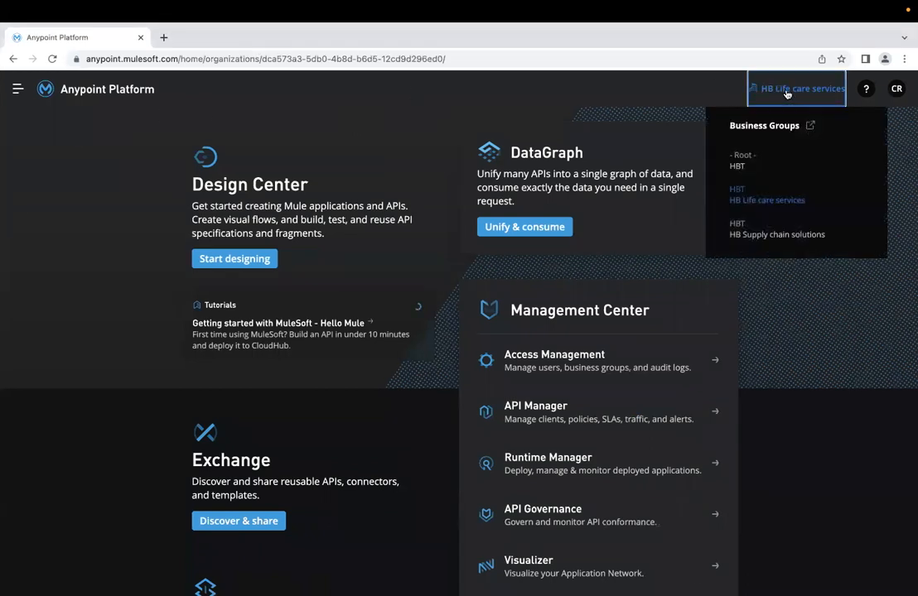
{"action": "left_click", "coordinate": [737, 164]}
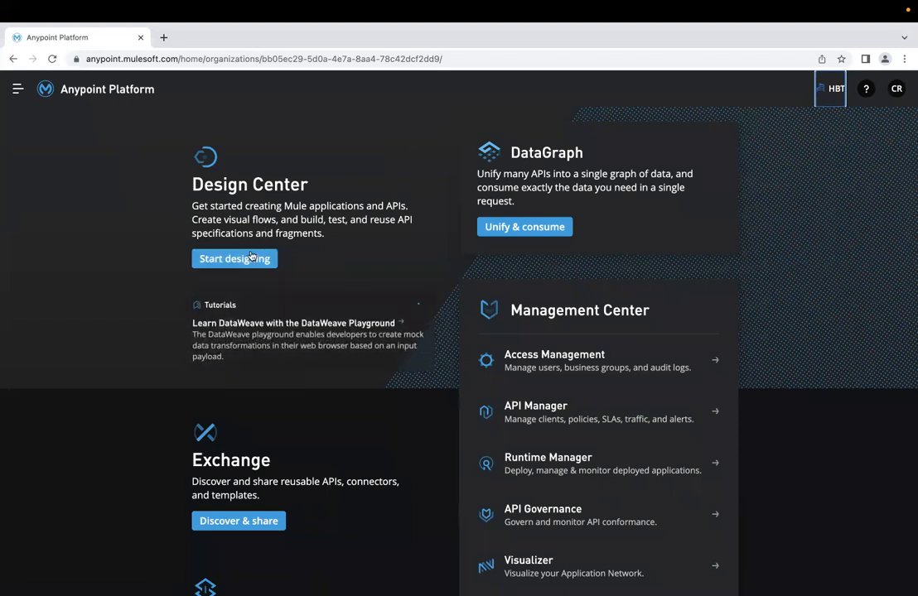
{"action": "left_click", "coordinate": [20, 85]}
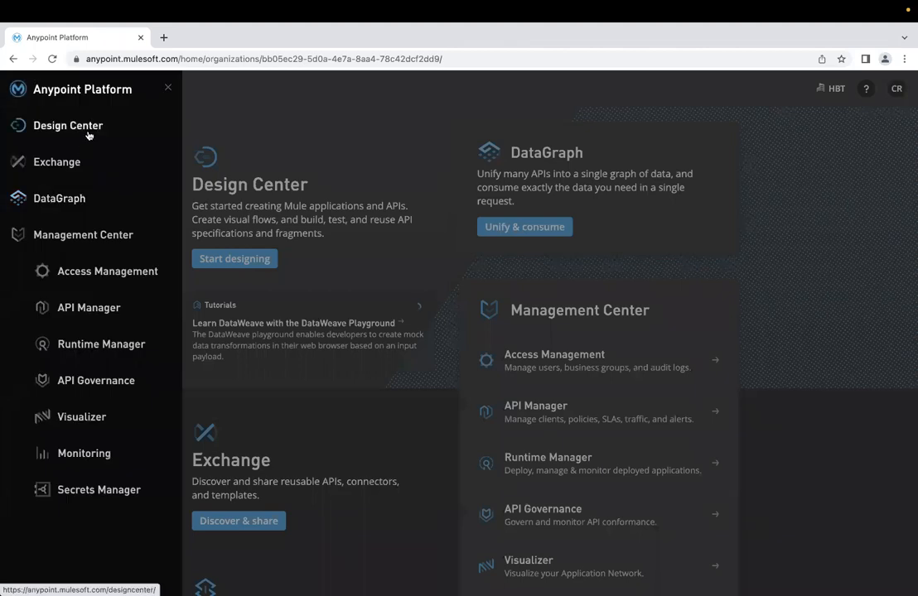
{"action": "left_click", "coordinate": [88, 128]}
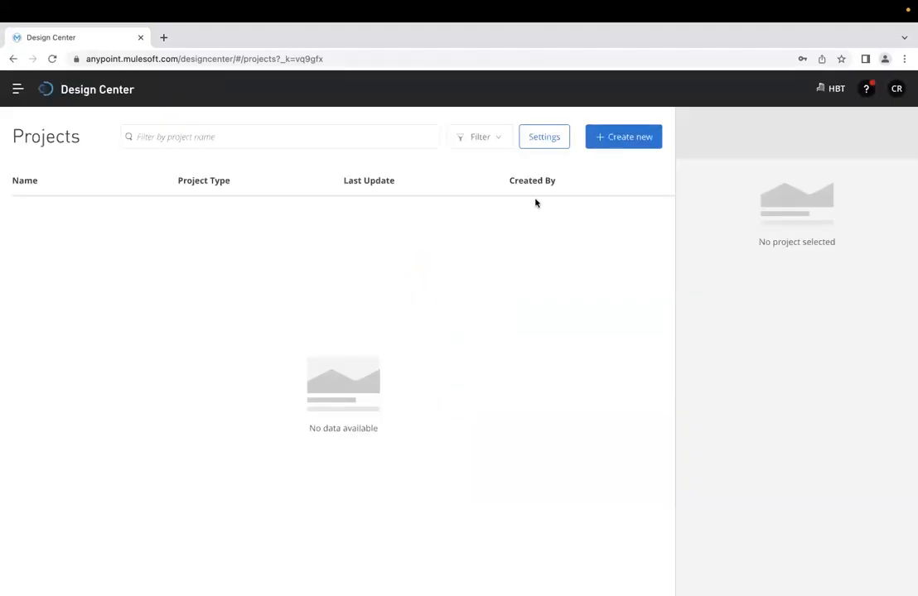
Create a new Mule app project named emp-service-api.
{"action": "left_click", "coordinate": [617, 145]}
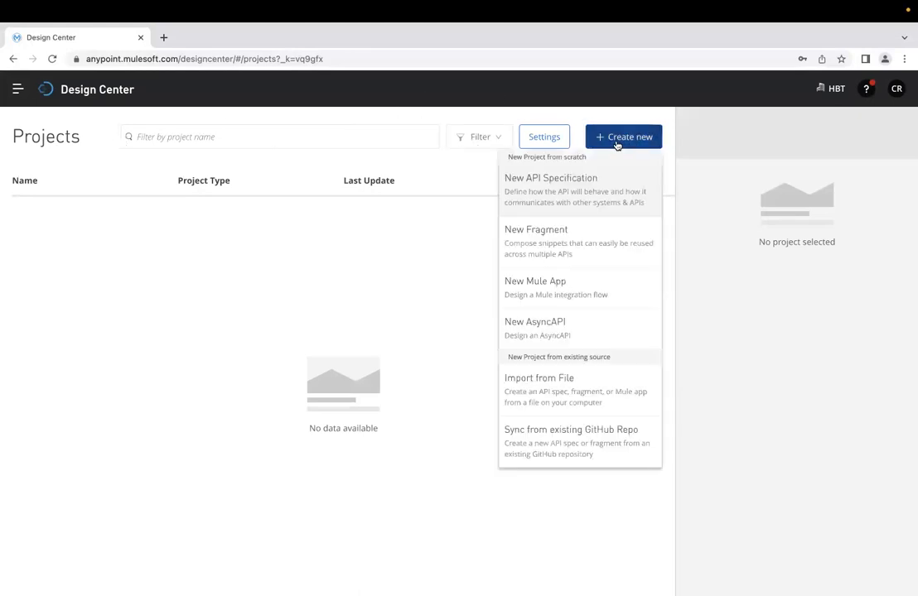
{"action": "left_click", "coordinate": [610, 287]}
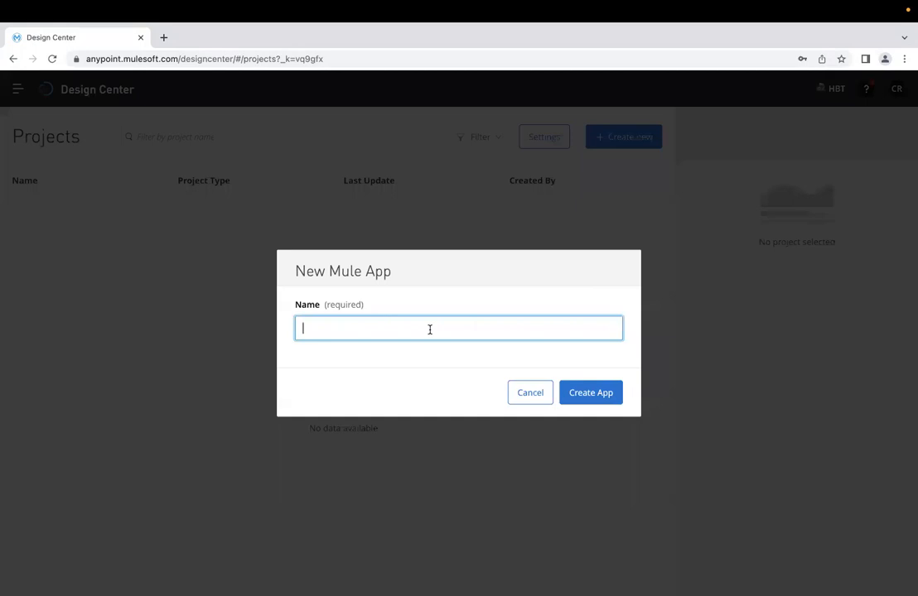
{"action": "type", "text": "emp-service-api"}
{"action": "left_click", "coordinate": [579, 397]}
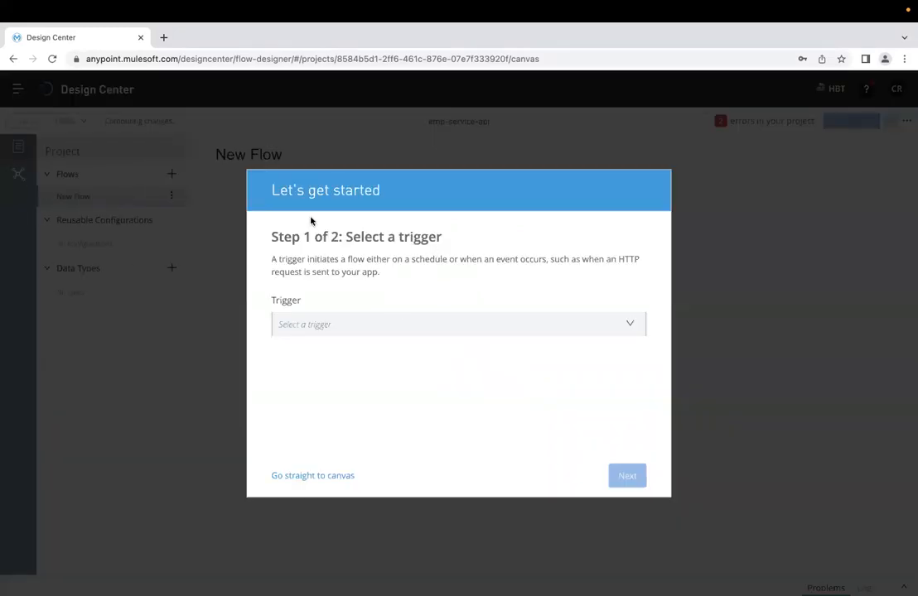
{"action": "left_click", "coordinate": [331, 324]}
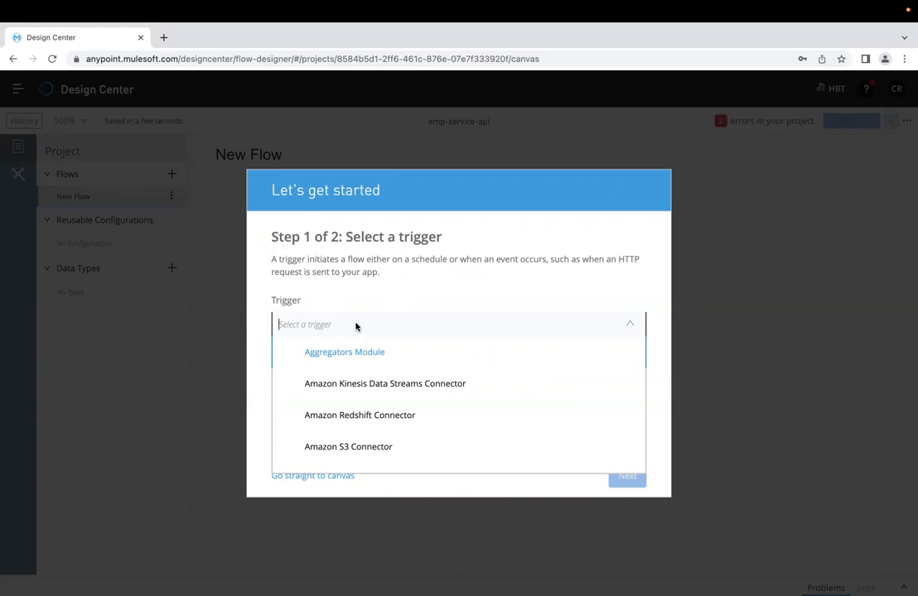
{"action": "type", "text": "lis"}
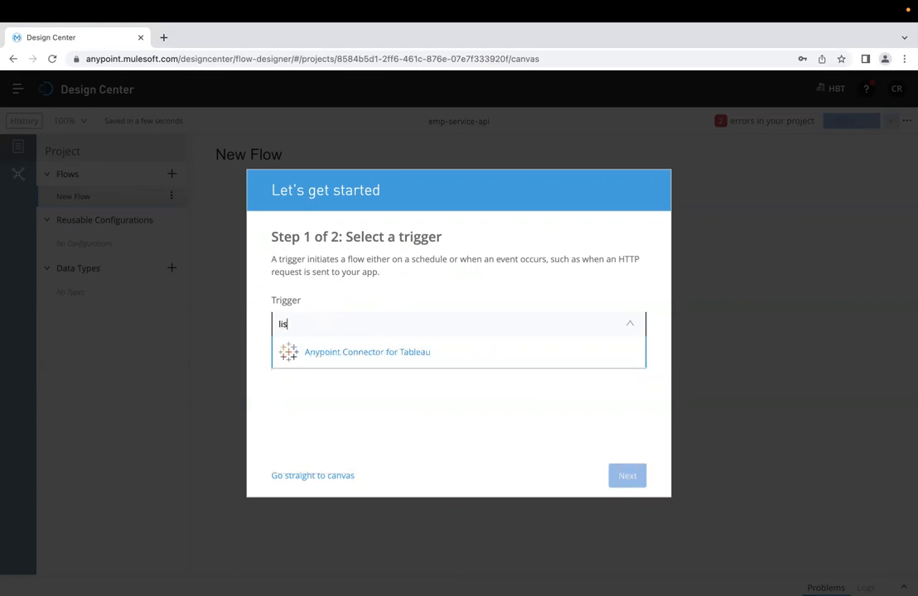
{"action": "key", "text": "BackSpace"}
{"action": "key", "text": "BackSpace"}
{"action": "key", "text": "BackSpace"}
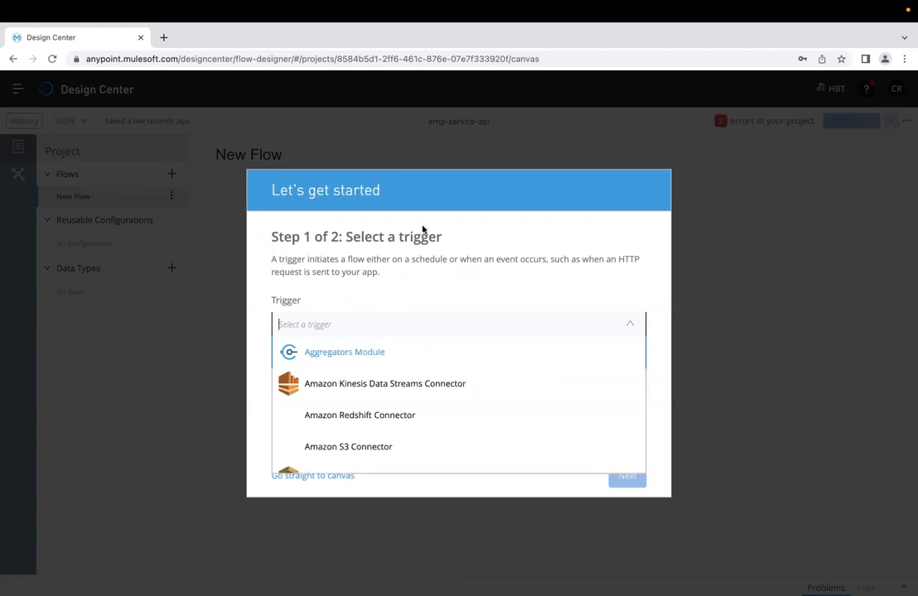
{"action": "left_click", "coordinate": [210, 481]}
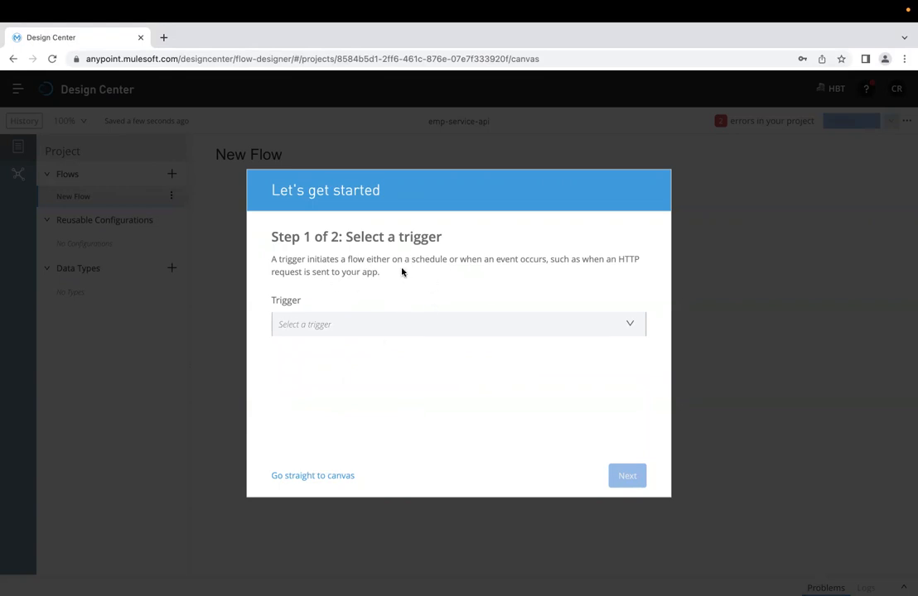
Skip the trigger wizard by going straight to the canvas, and rename the new flow employees_imp.
{"action": "left_click", "coordinate": [318, 477]}
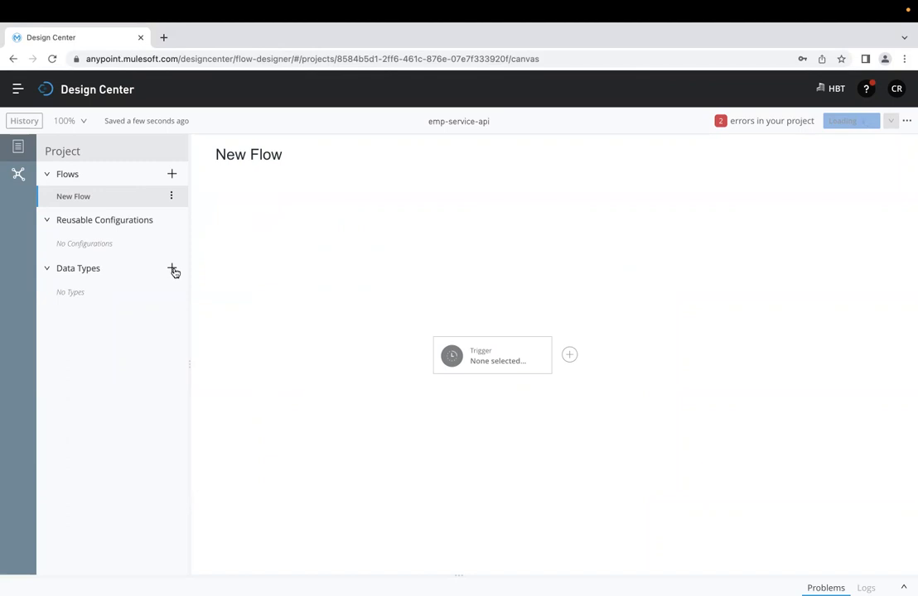
{"action": "left_click", "coordinate": [171, 195]}
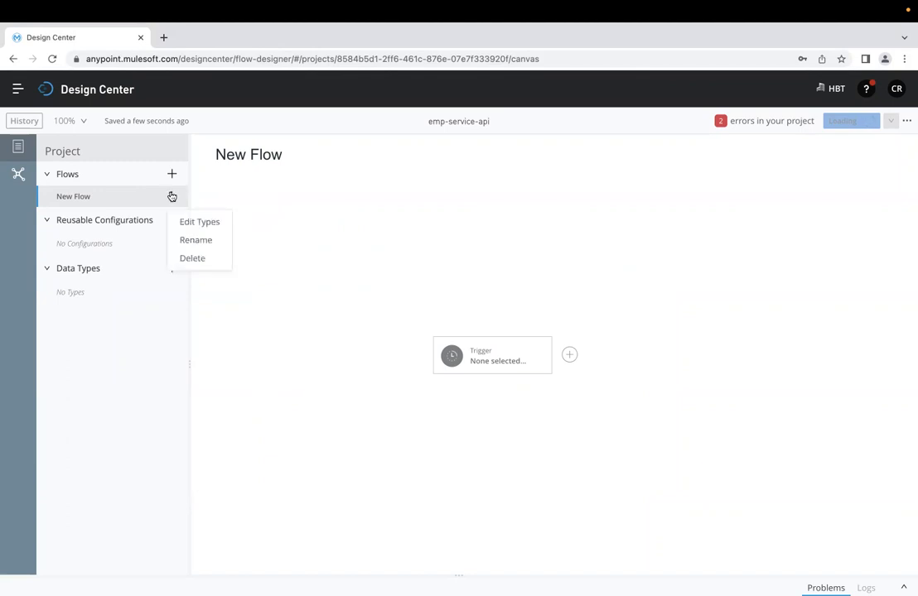
{"action": "left_click", "coordinate": [200, 241]}
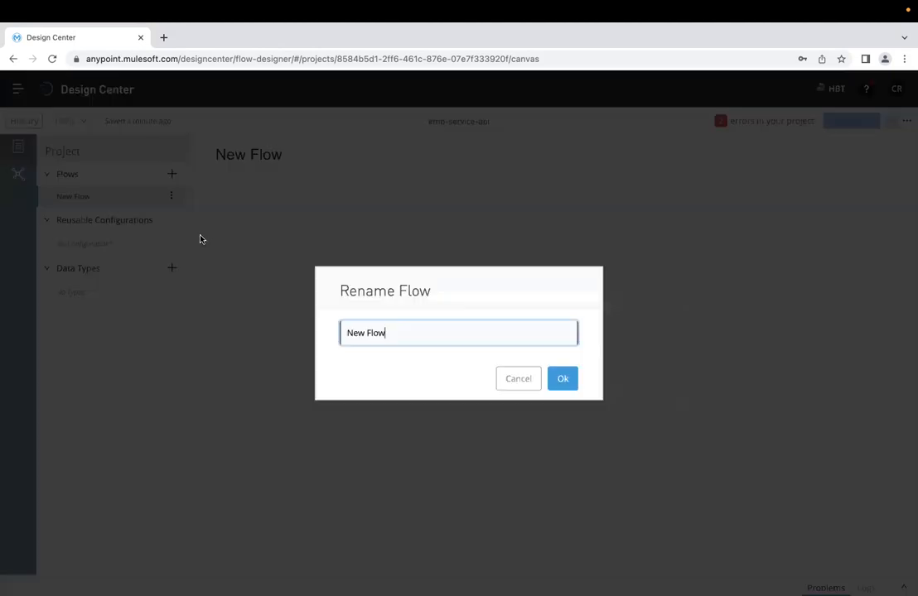
{"action": "triple_click", "coordinate": [455, 324]}
{"action": "type", "text": "employees_imp"}
{"action": "left_click", "coordinate": [569, 379]}
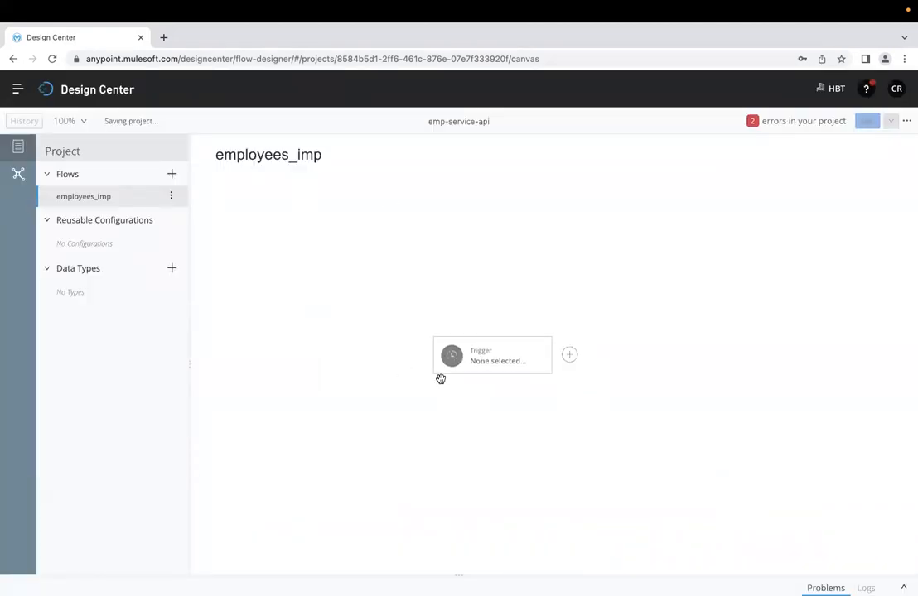
Set the flow's trigger to an HTTP Listener with the path /emp.
{"action": "left_click", "coordinate": [478, 357]}
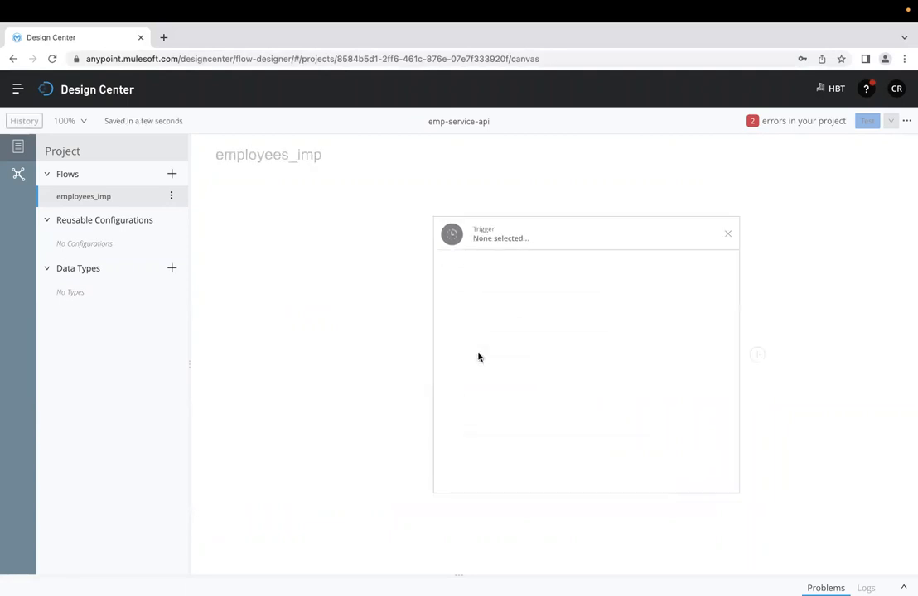
{"action": "type", "text": "lis"}
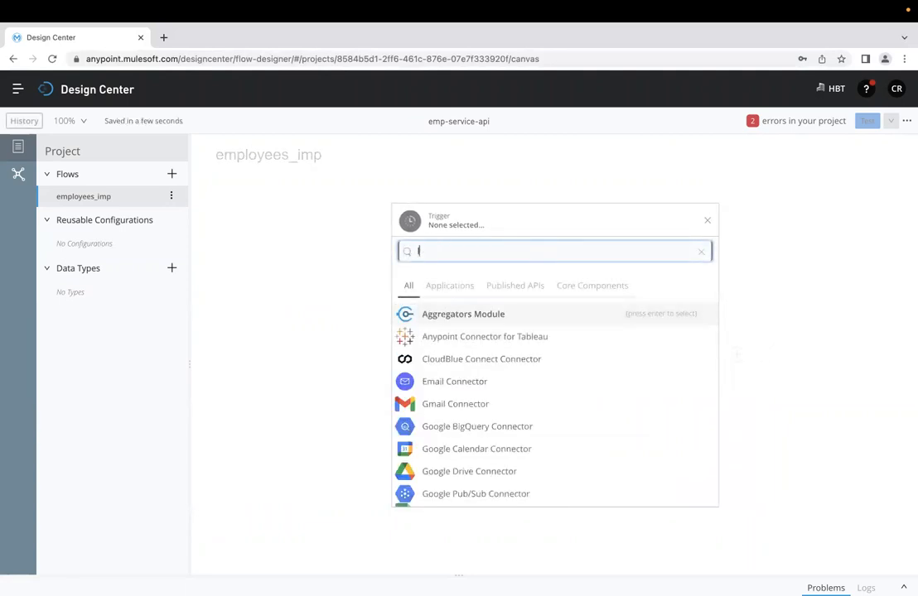
{"action": "left_click", "coordinate": [456, 316]}
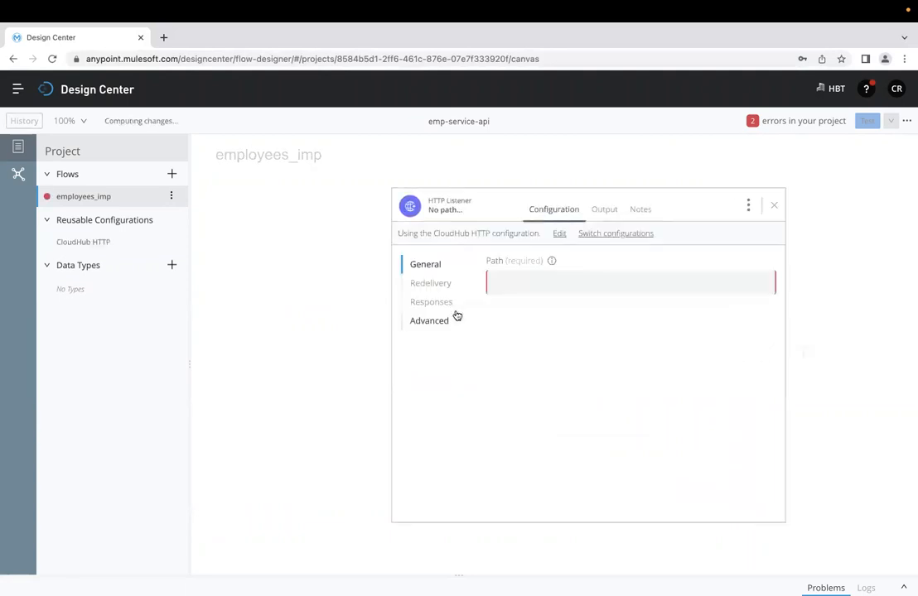
{"action": "left_click", "coordinate": [472, 281]}
{"action": "type", "text": "/"}
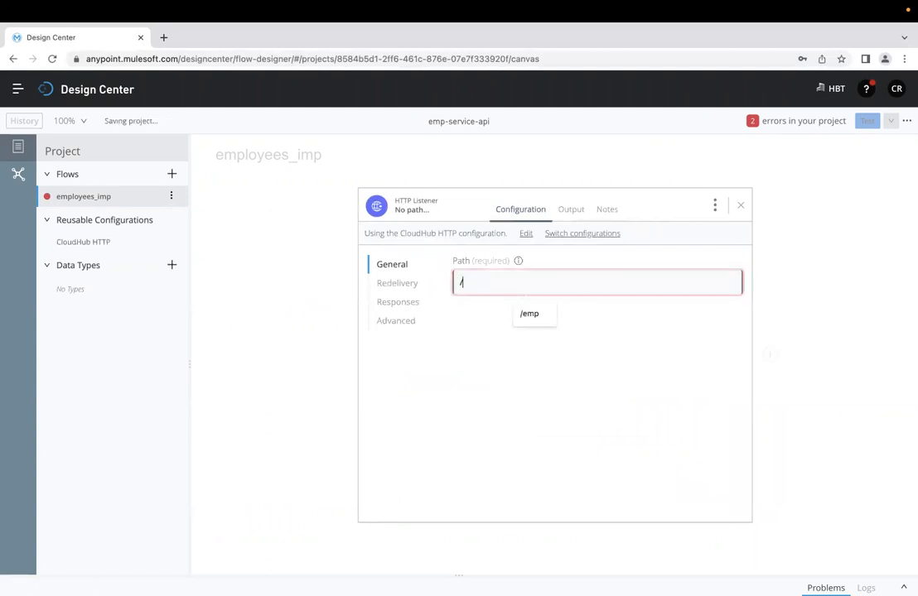
{"action": "type", "text": "emp"}
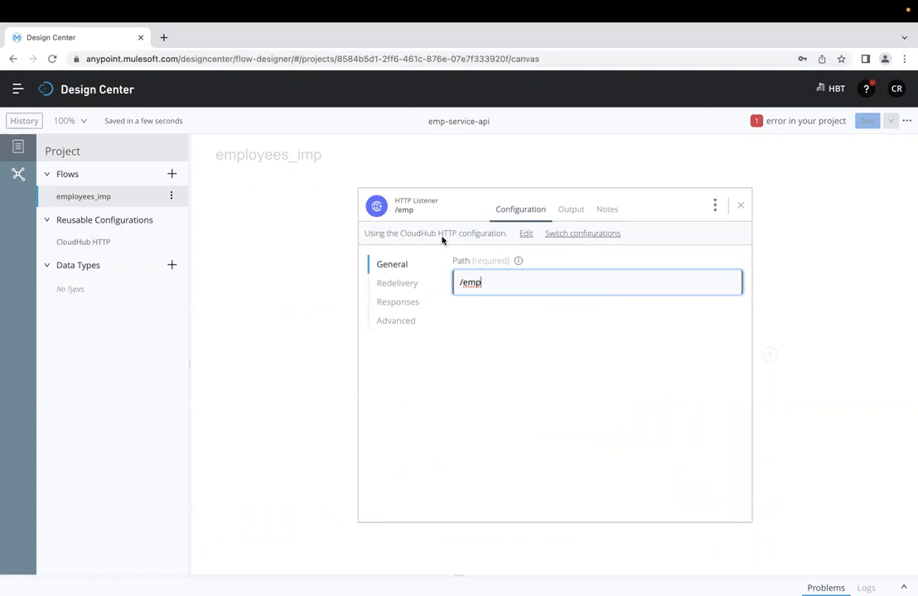
Review the listener's CloudHub HTTP configuration, save it with the Listener connection selected, and close the HTTP Listener settings.
{"action": "left_click", "coordinate": [524, 235]}
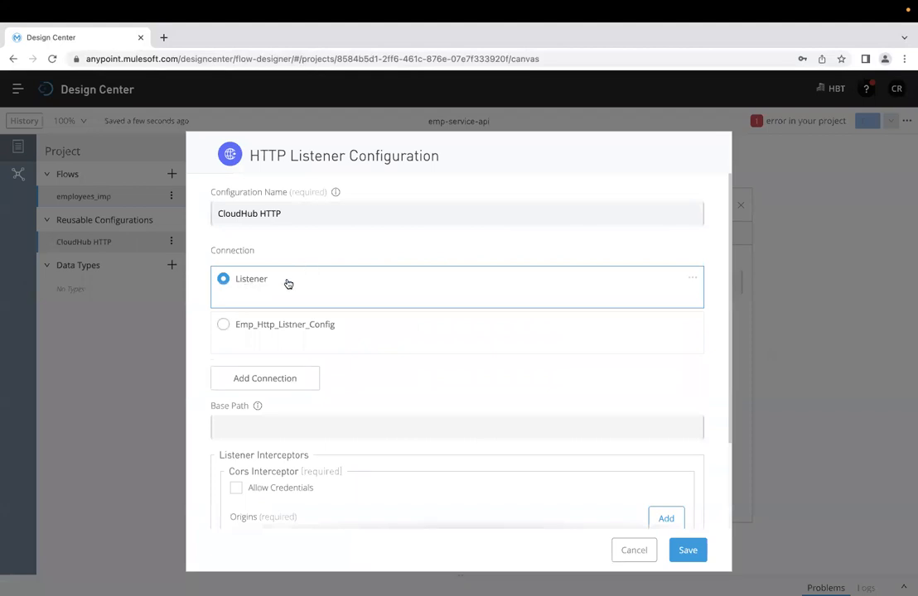
{"action": "scroll", "coordinate": [453, 335], "scroll_direction": "down", "scroll_amount": 1}
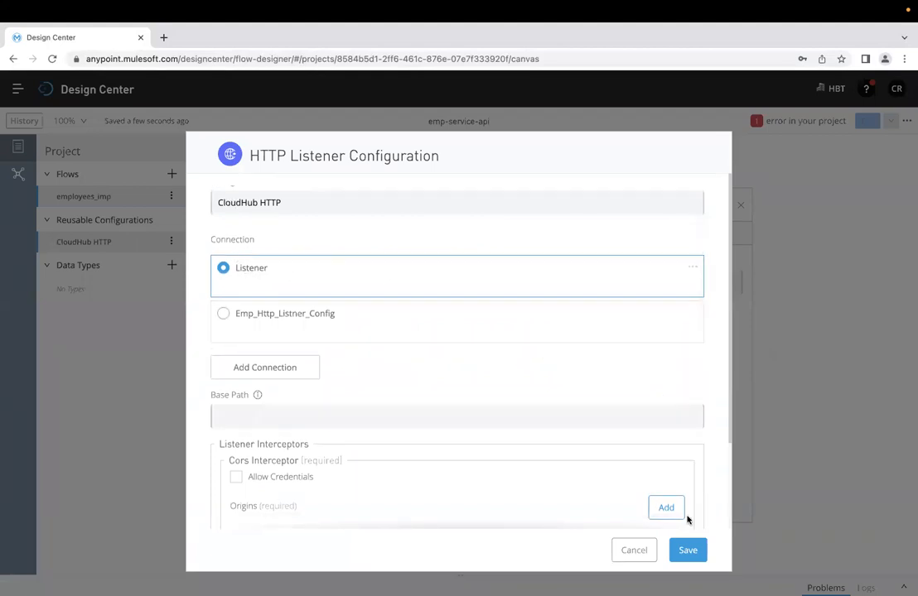
{"action": "left_click", "coordinate": [688, 550]}
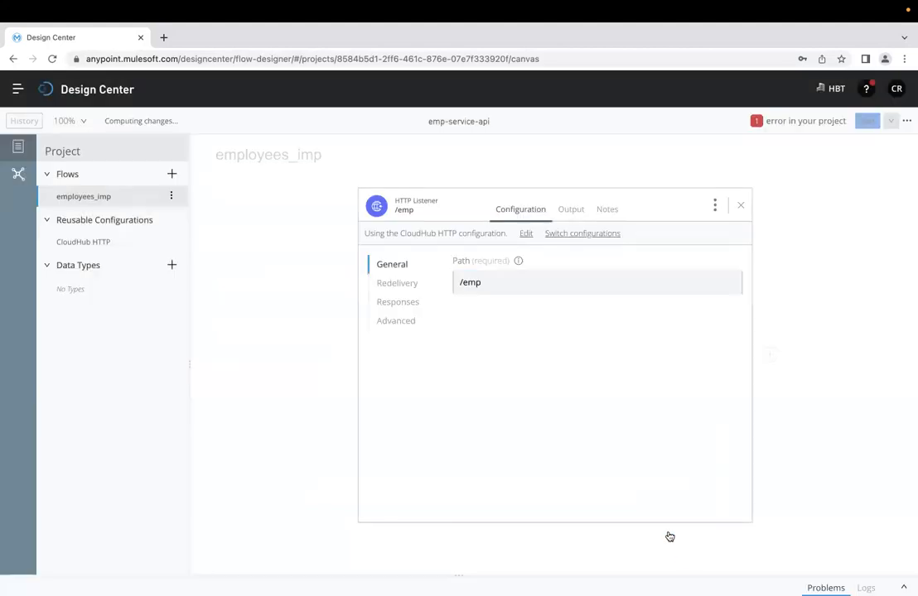
{"action": "left_click", "coordinate": [743, 205]}
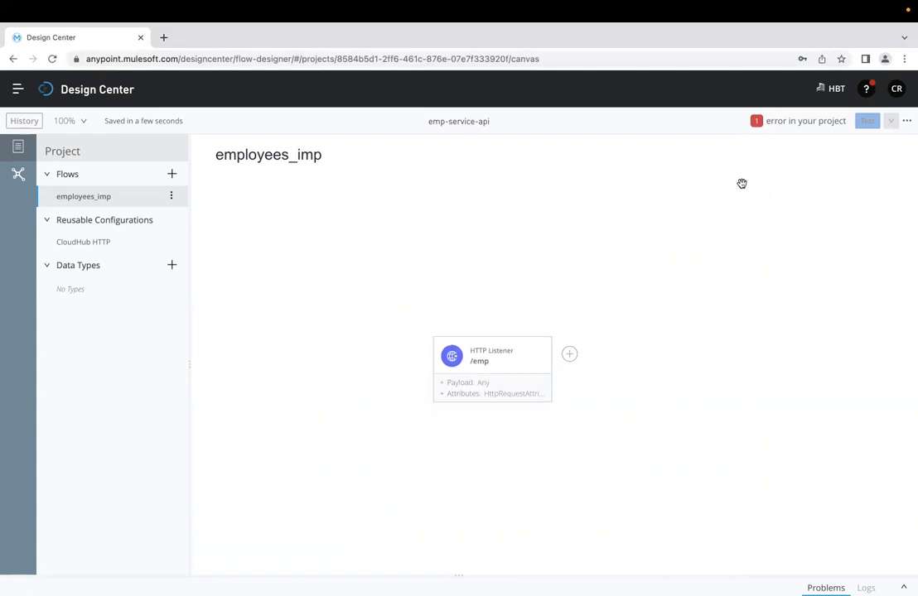
Add a Logger after the HTTP Listener with the message Flow Started, keeping the level at Info, and close its settings.
{"action": "left_click", "coordinate": [570, 354]}
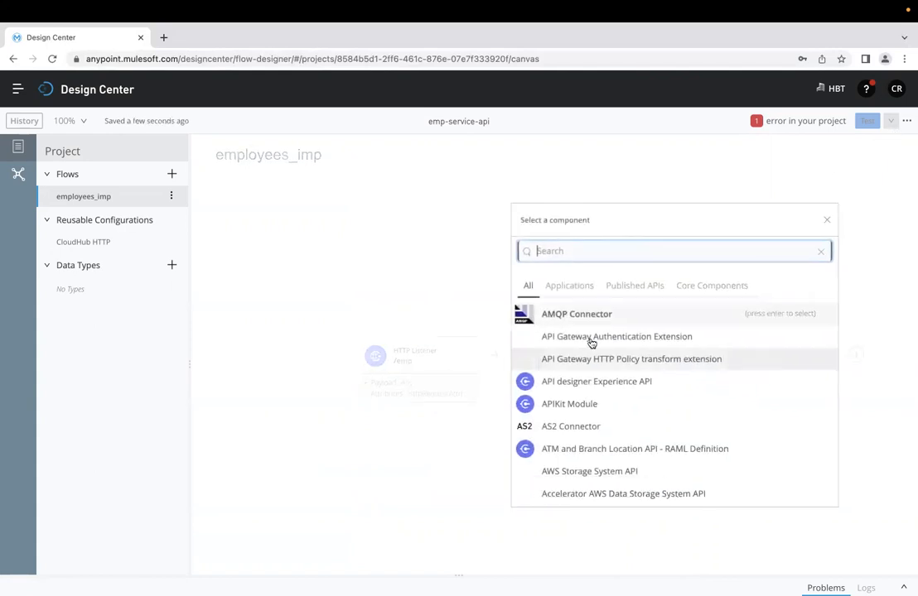
{"action": "type", "text": "log"}
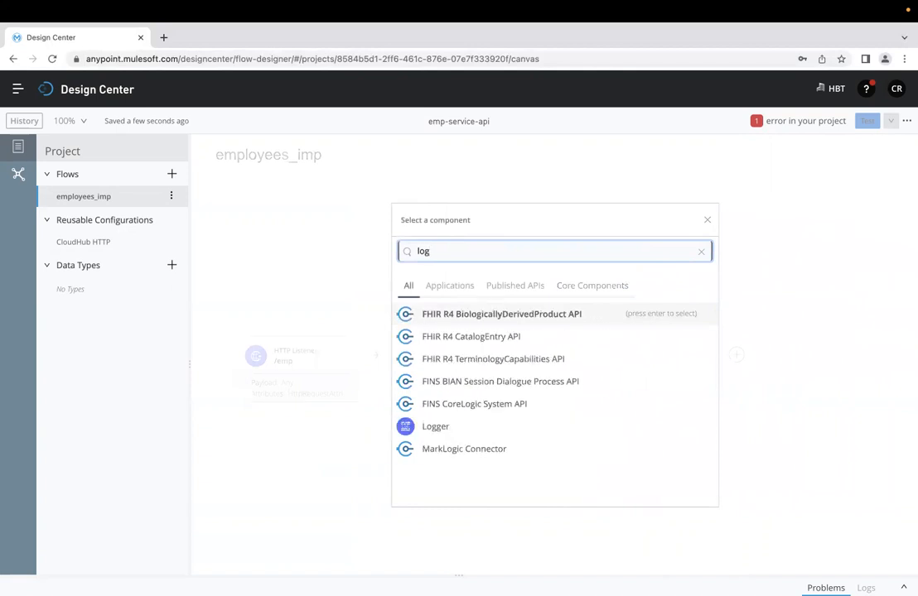
{"action": "left_click", "coordinate": [454, 428]}
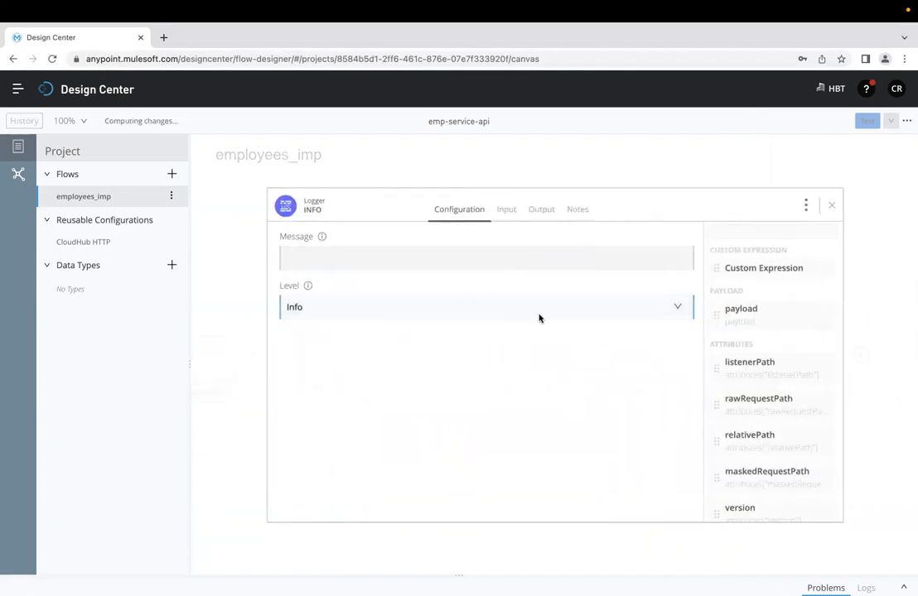
{"action": "type", "text": "FLow"}
{"action": "key", "text": "BackSpace"}
{"action": "key", "text": "BackSpace"}
{"action": "key", "text": "BackSpace"}
{"action": "left_click", "coordinate": [430, 308]}
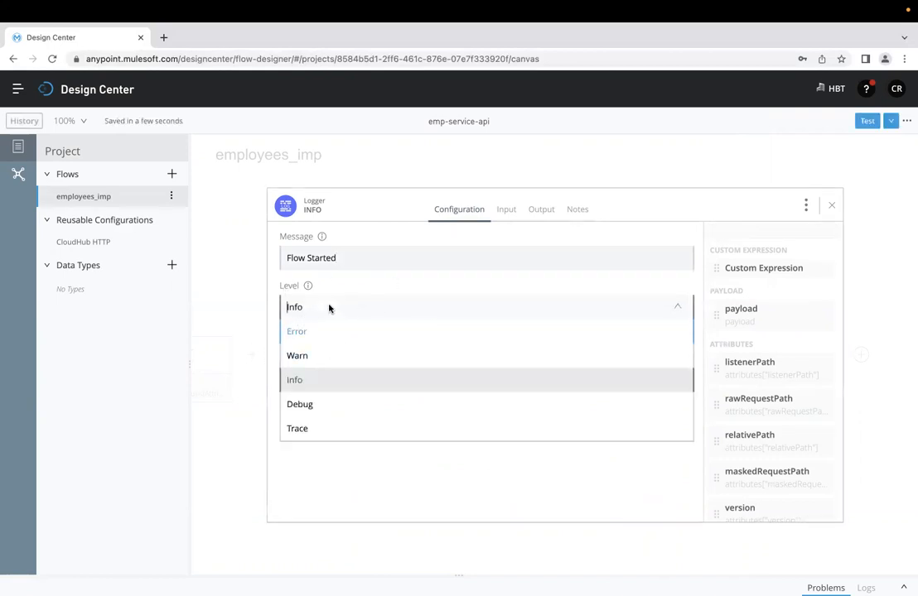
{"action": "left_click", "coordinate": [831, 206]}
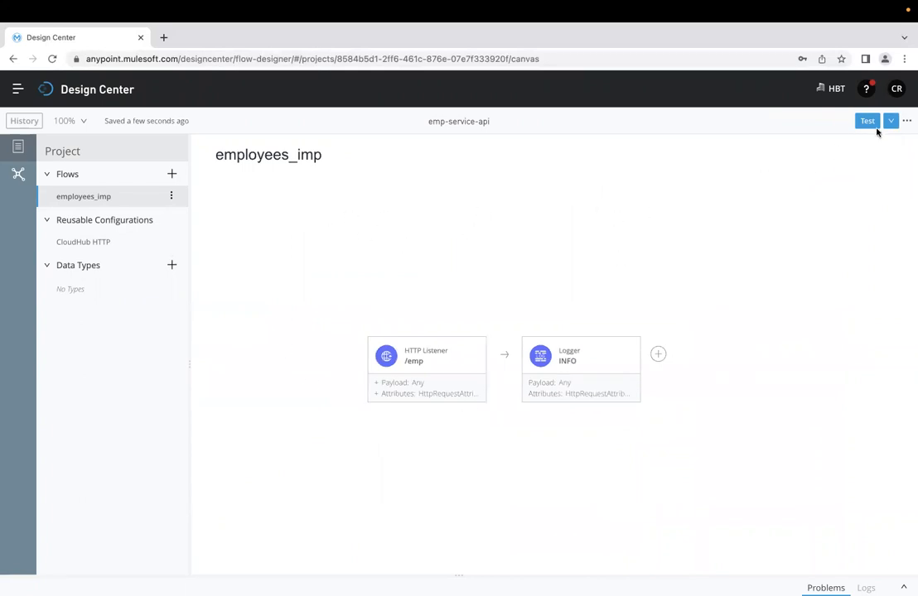
Add an HTTP Request component after the Logger.
{"action": "left_click", "coordinate": [658, 356]}
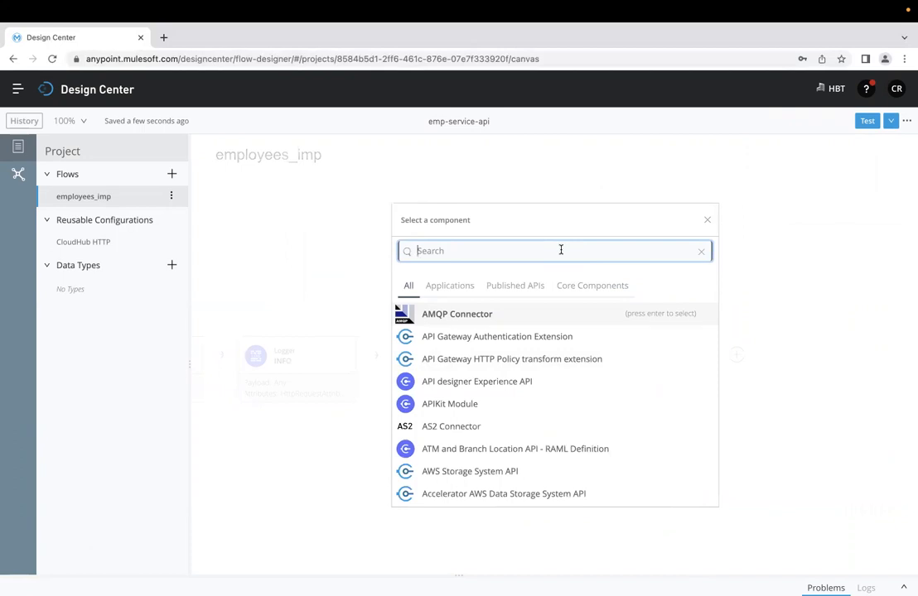
{"action": "type", "text": "htt"}
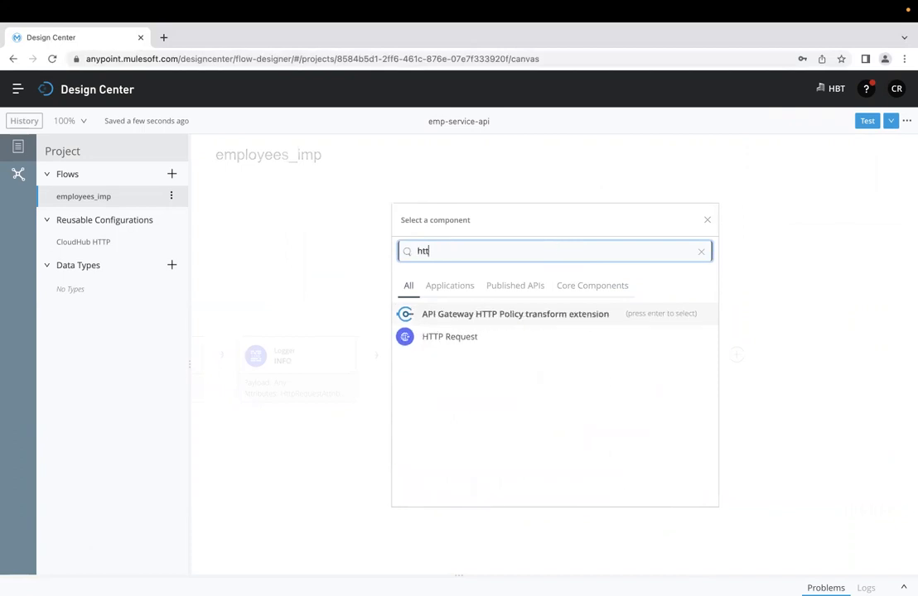
{"action": "left_click", "coordinate": [449, 340]}
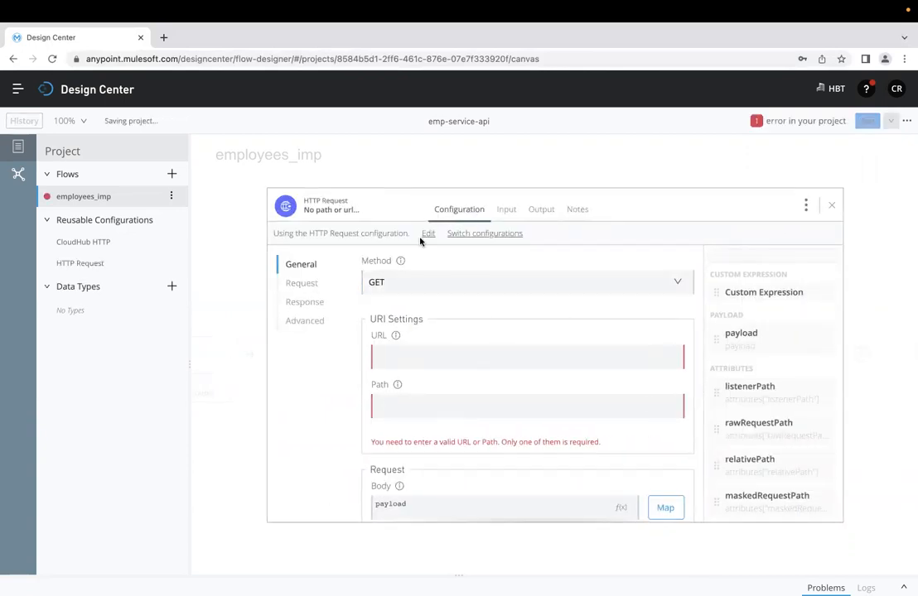
Open the HTTP Request configuration for editing and rename it REST_EMp_Service_HTTP_Request_Config.
{"action": "left_click", "coordinate": [426, 234]}
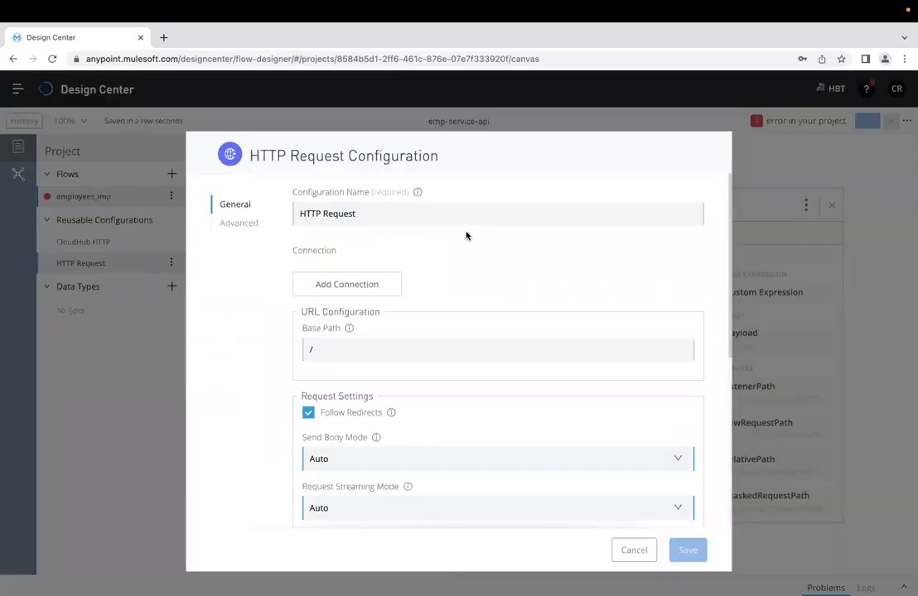
{"action": "left_click", "coordinate": [381, 217]}
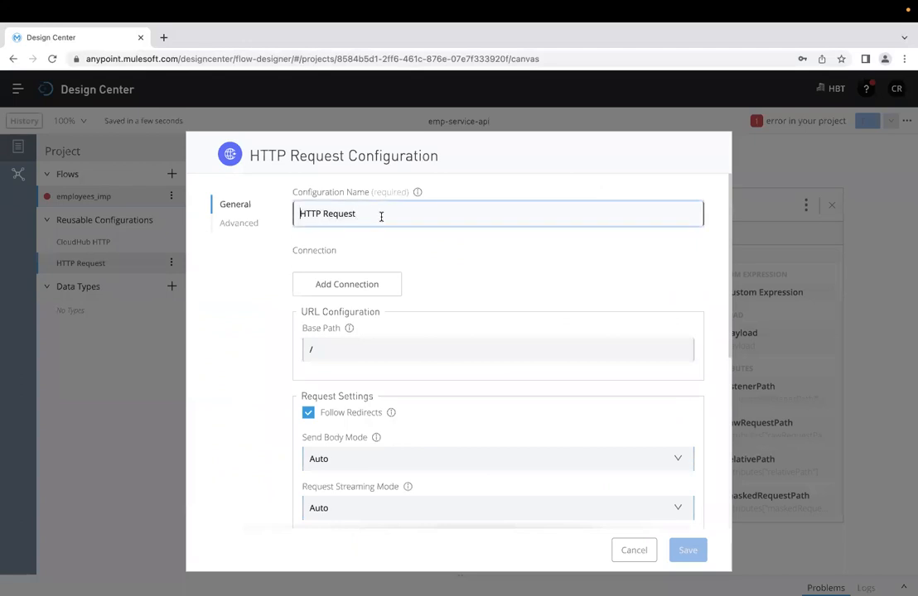
{"action": "key", "text": "Home"}
{"action": "type", "text": "REST_EMp"}
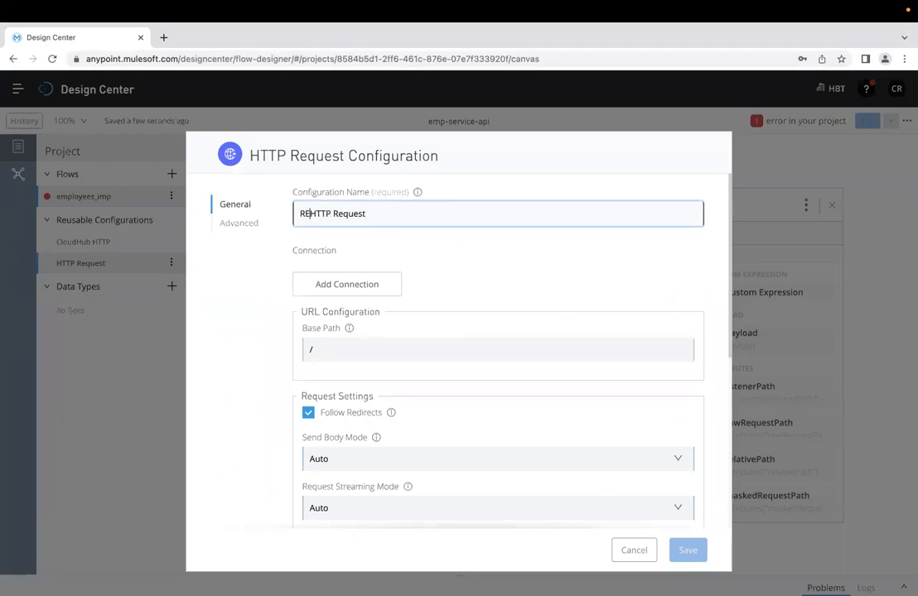
{"action": "type", "text": "_SErvice"}
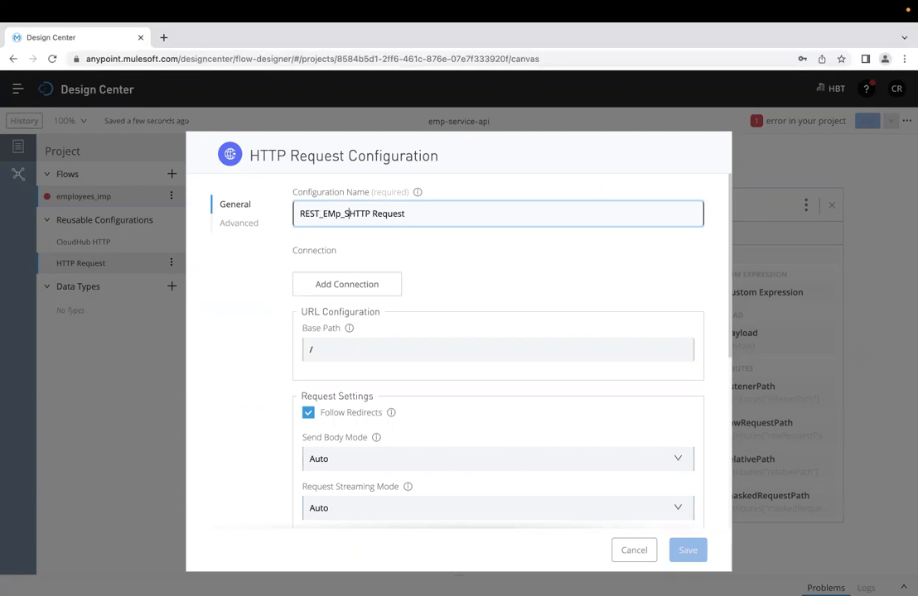
{"action": "type", "text": "_"}
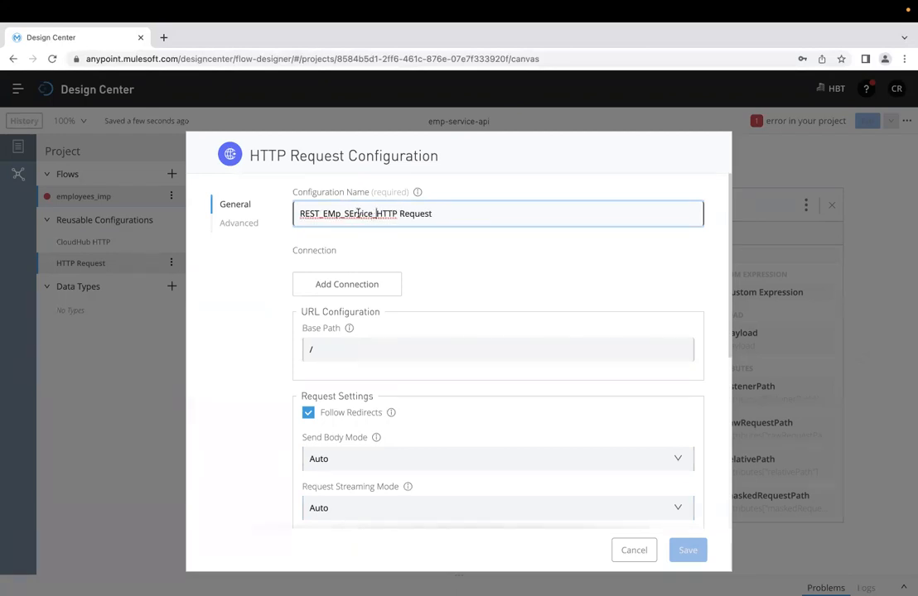
{"action": "left_click", "coordinate": [354, 213]}
{"action": "left_click", "coordinate": [400, 213]}
{"action": "key", "text": "BackSpace"}
{"action": "type", "text": "_"}
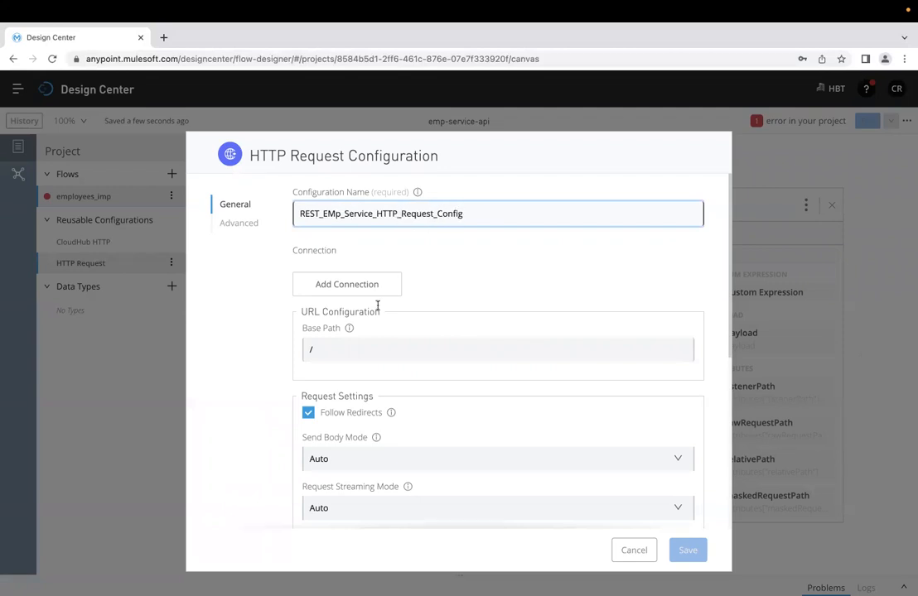
Review the HTTP Request configuration's settings and add a connection named Rest_Emp_Service_config with the connection type Request.
{"action": "left_click", "coordinate": [389, 358]}
{"action": "scroll", "coordinate": [436, 362], "scroll_direction": "down", "scroll_amount": 3}
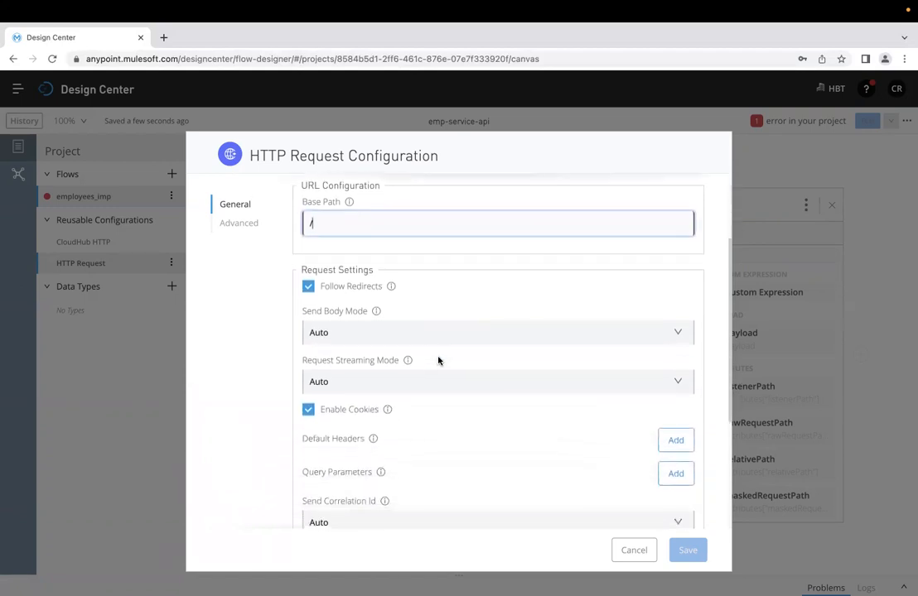
{"action": "scroll", "coordinate": [412, 372], "scroll_direction": "down", "scroll_amount": 4}
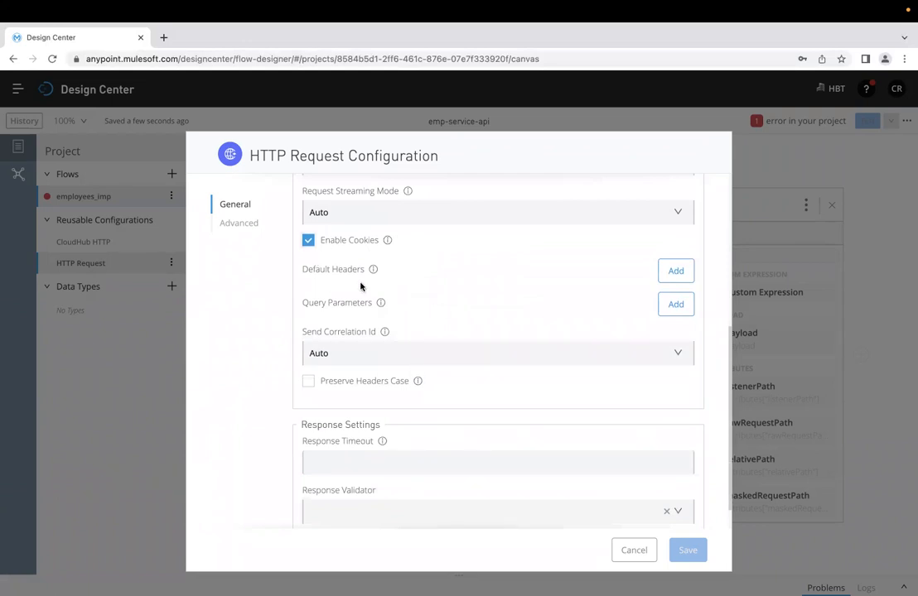
{"action": "scroll", "coordinate": [424, 329], "scroll_direction": "down", "scroll_amount": 1}
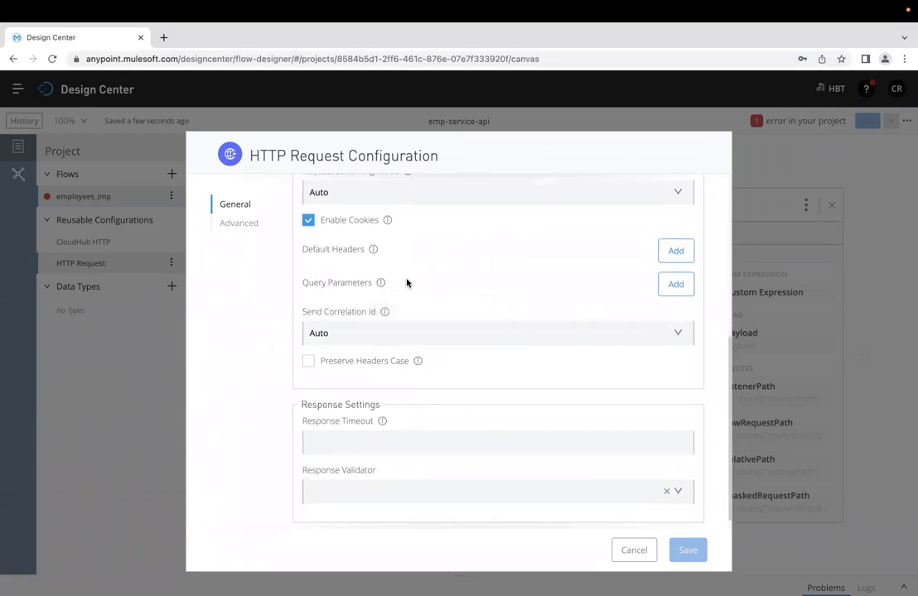
{"action": "scroll", "coordinate": [406, 284], "scroll_direction": "down", "scroll_amount": 1}
{"action": "scroll", "coordinate": [431, 364], "scroll_direction": "up", "scroll_amount": 5}
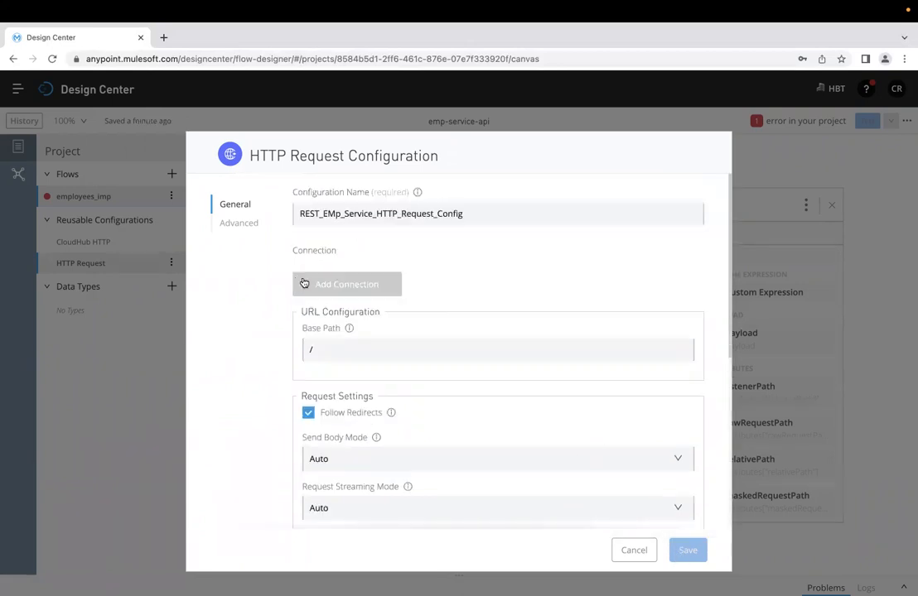
{"action": "left_click", "coordinate": [379, 292]}
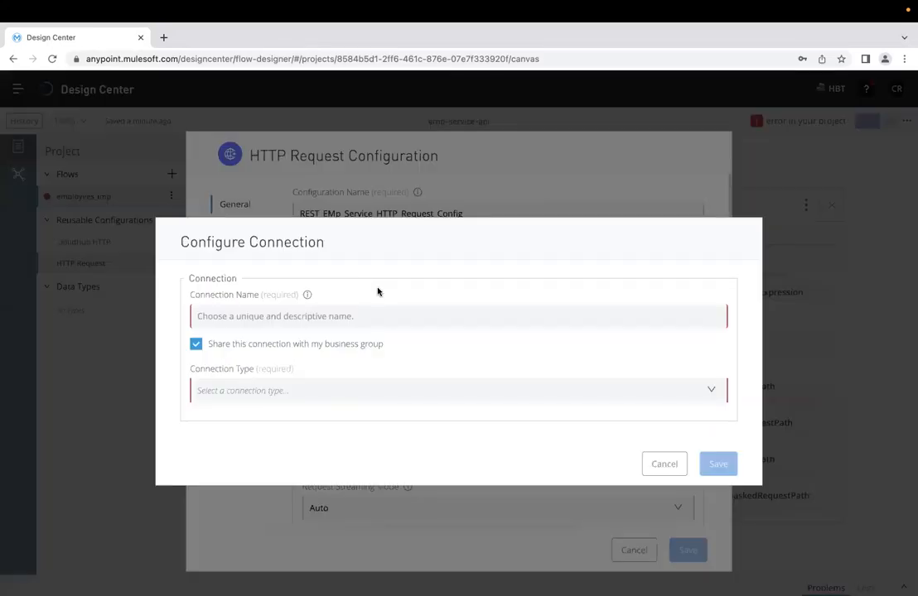
{"action": "left_click", "coordinate": [280, 318]}
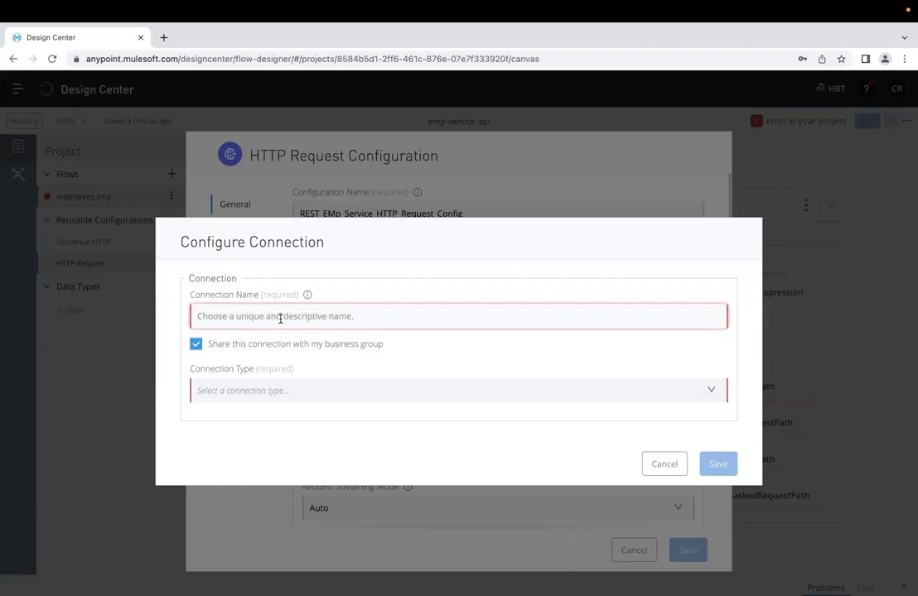
{"action": "type", "text": "Rest_Emp_Service_config"}
{"action": "left_click", "coordinate": [260, 390]}
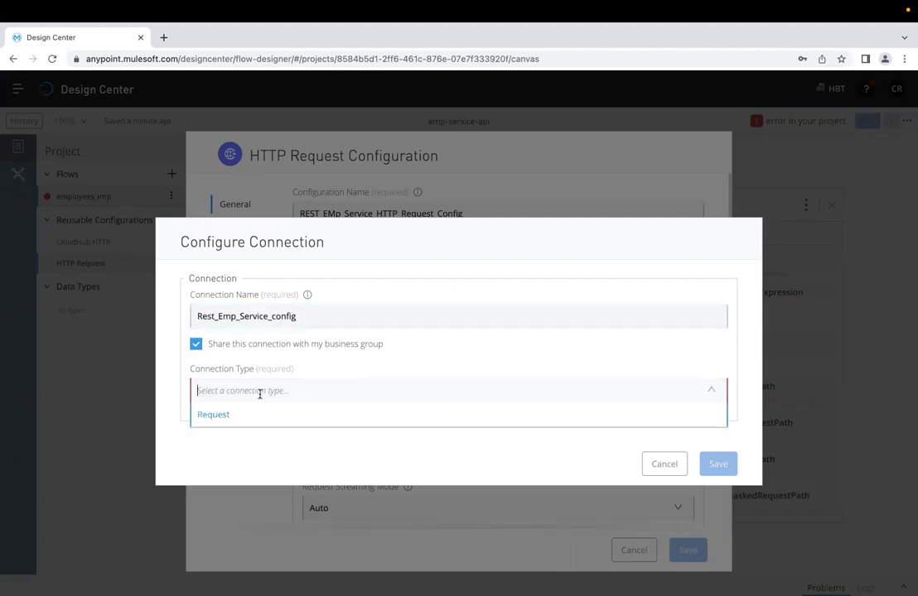
{"action": "left_click", "coordinate": [220, 419]}
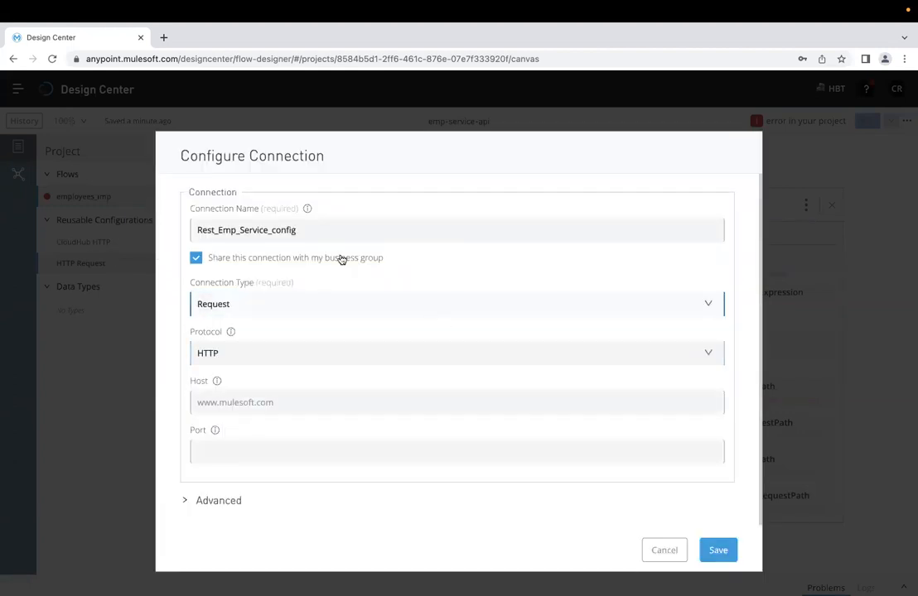
{"action": "left_click", "coordinate": [321, 233]}
{"action": "left_click_drag", "start_coordinate": [319, 234], "coordinate": [187, 234]}
{"action": "left_click", "coordinate": [322, 230]}
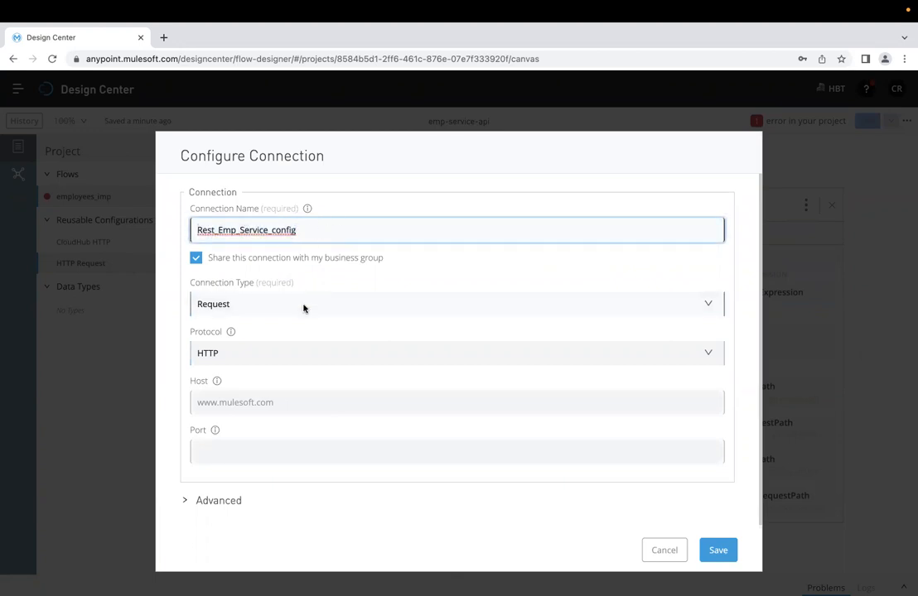
Keep the connection's protocol as HTTP, and copy the host hbcs-dev-employees-api.us-e2.cloudhub.io from the service URL in the Flow designer notes.
{"action": "scroll", "coordinate": [295, 341], "scroll_direction": "down", "scroll_amount": 1}
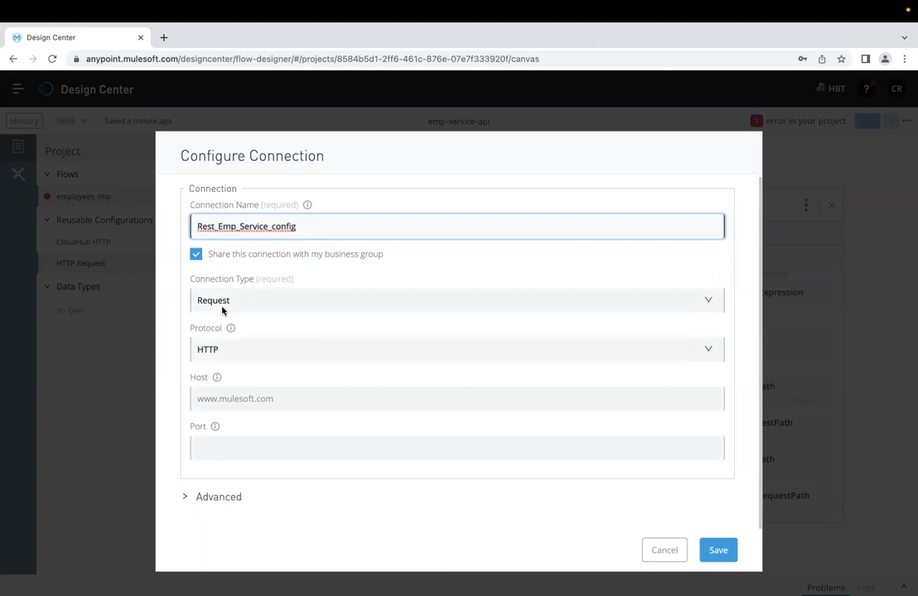
{"action": "left_click", "coordinate": [246, 356]}
{"action": "left_click", "coordinate": [256, 374]}
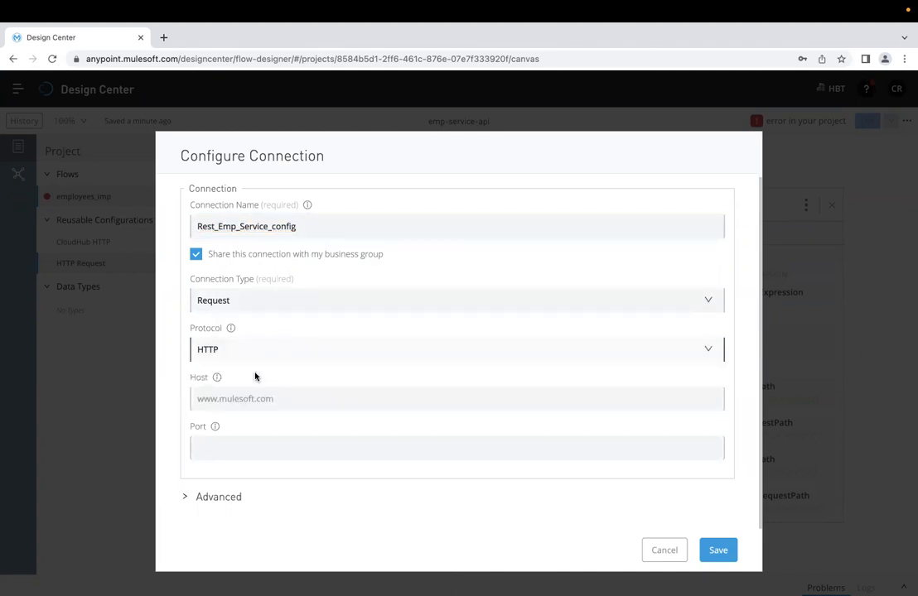
{"action": "left_click", "coordinate": [293, 395]}
{"action": "key", "text": "ctrl+Left"}
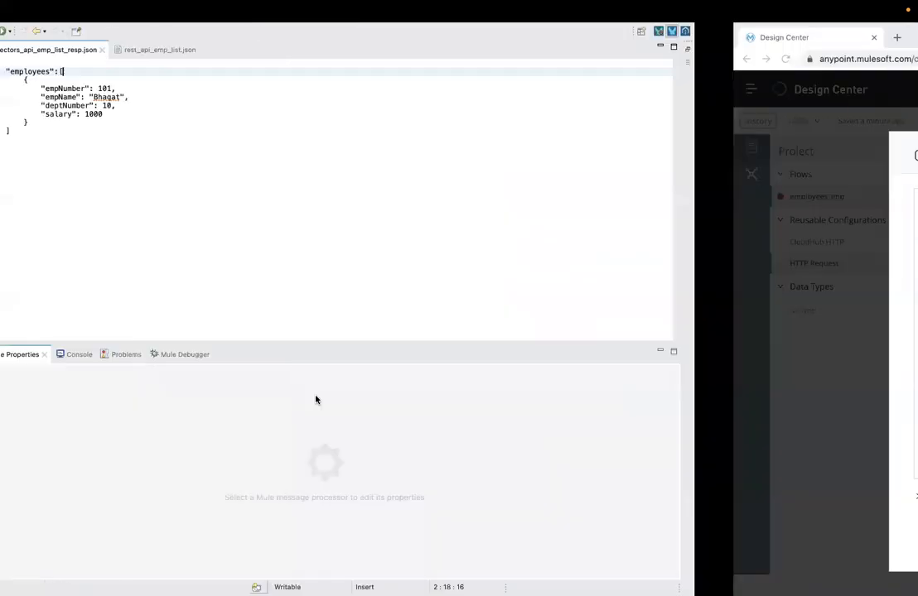
{"action": "key", "text": "super+Tab"}
{"action": "key", "text": "super+Tab"}
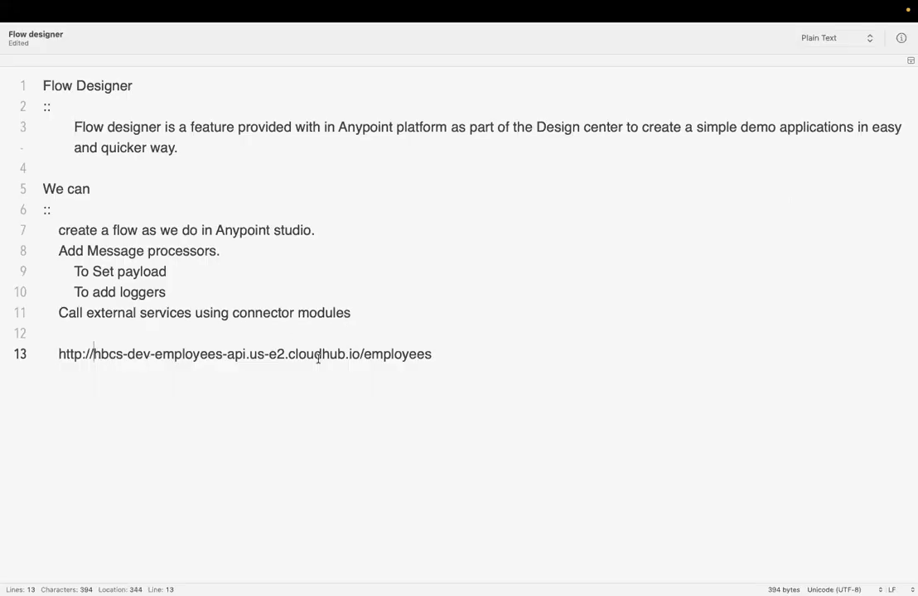
{"action": "left_click", "coordinate": [362, 354], "text": "shift"}
{"action": "key", "text": "super+c"}
Back in Chrome, set the host to hbcs-dev-employees-api.us-e2.cloudhub.io and the port to 80, then save the connection and the HTTP Request configuration.
{"action": "key", "text": "super+Tab"}
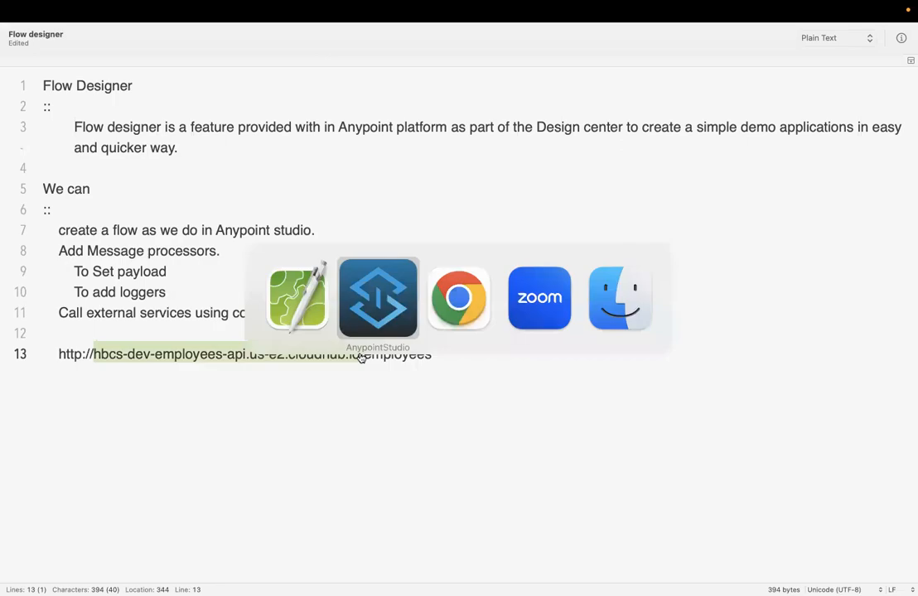
{"action": "key", "text": "super+Tab"}
{"action": "key", "text": "super+Tab"}
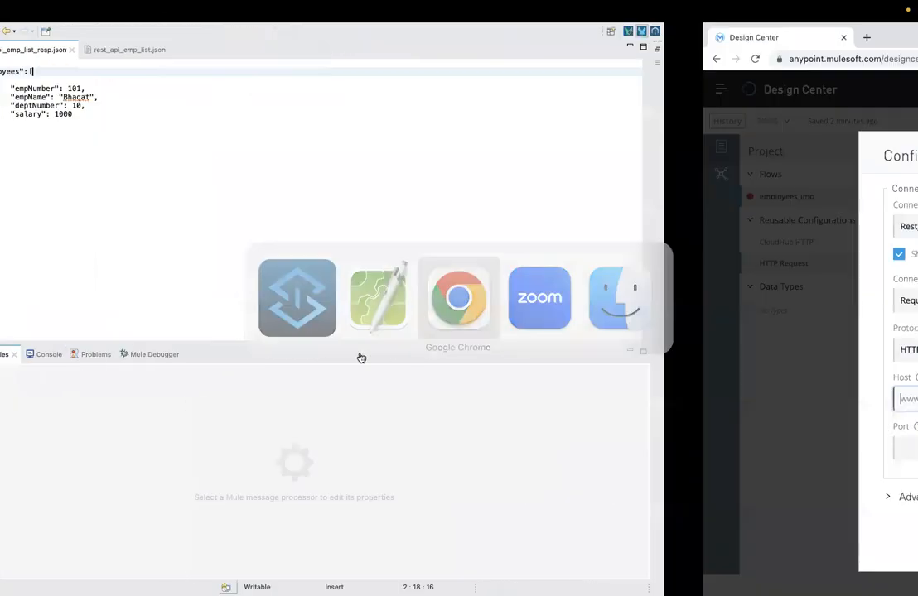
{"action": "key", "text": "super+v"}
{"action": "left_click", "coordinate": [336, 439]}
{"action": "type", "text": "80"}
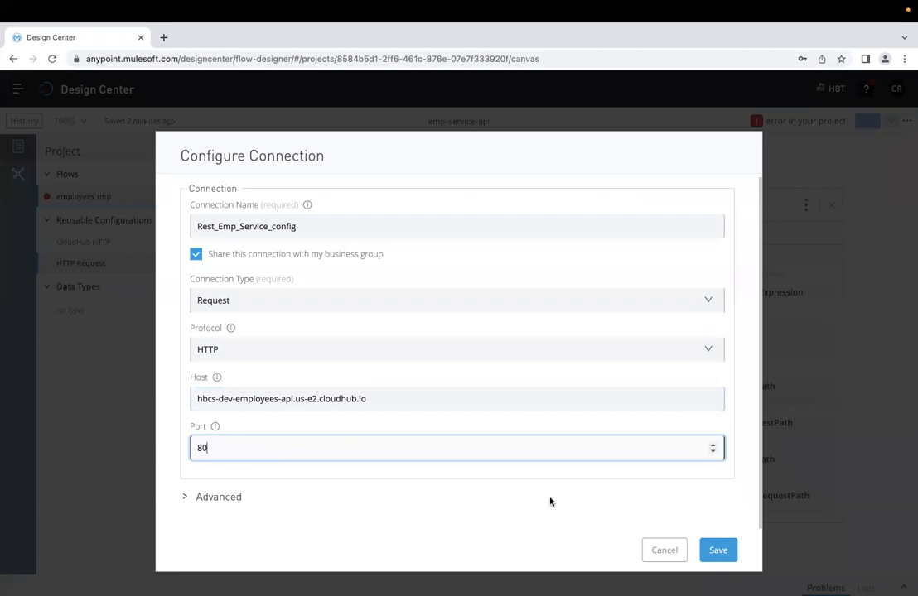
{"action": "left_click", "coordinate": [718, 550]}
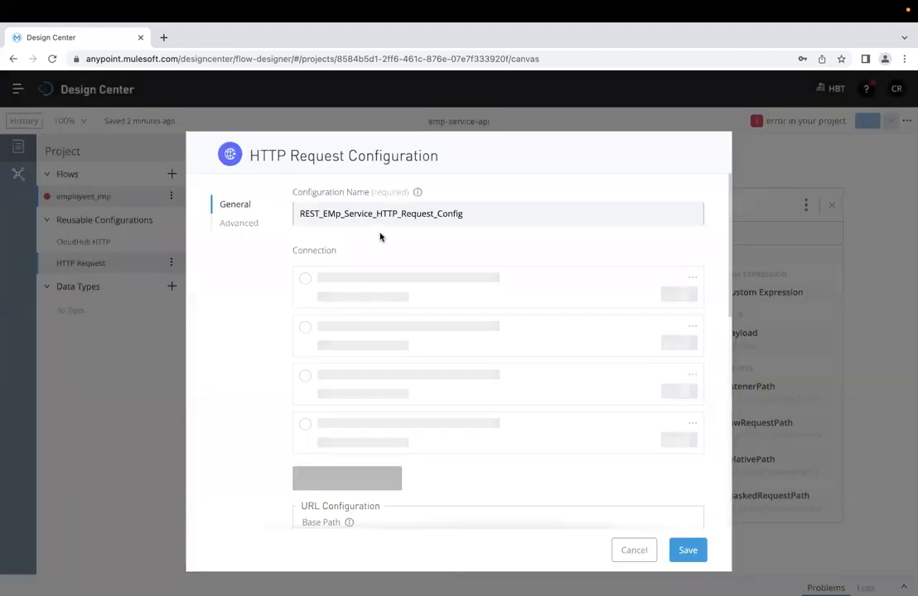
{"action": "left_click", "coordinate": [688, 551]}
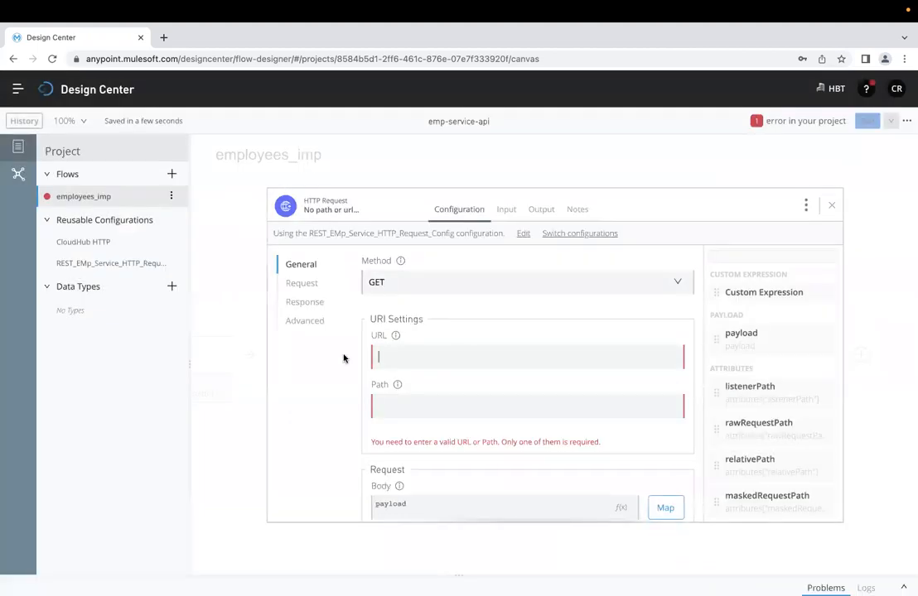
Check the service URL's resource path in the Flow designer notes, and set the HTTP Request's path to /employees back in Chrome.
{"action": "left_click", "coordinate": [519, 409]}
{"action": "key", "text": "ctrl+Left"}
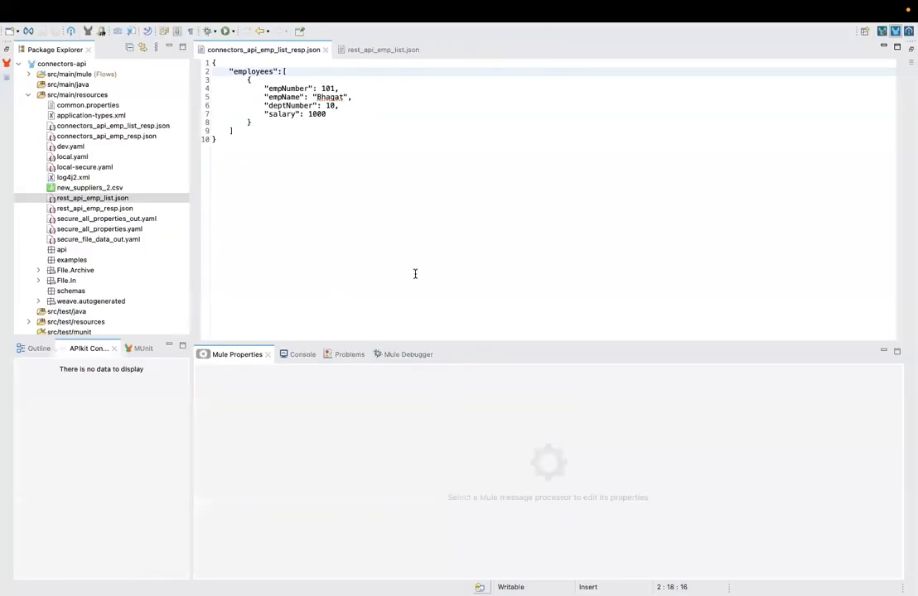
{"action": "key", "text": "ctrl+Right"}
{"action": "key", "text": "super+Tab"}
{"action": "key", "text": "super+Tab"}
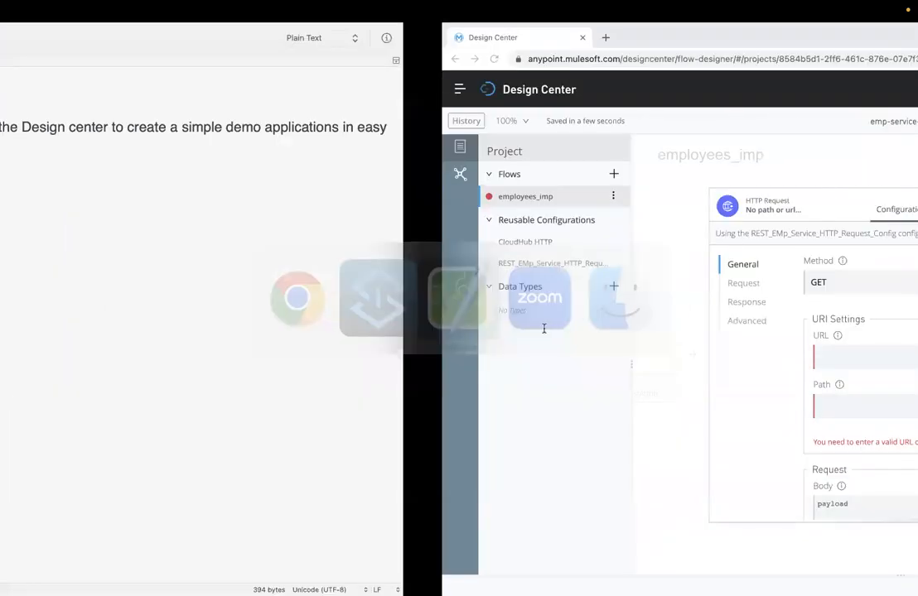
{"action": "key", "text": "alt+shift+Left"}
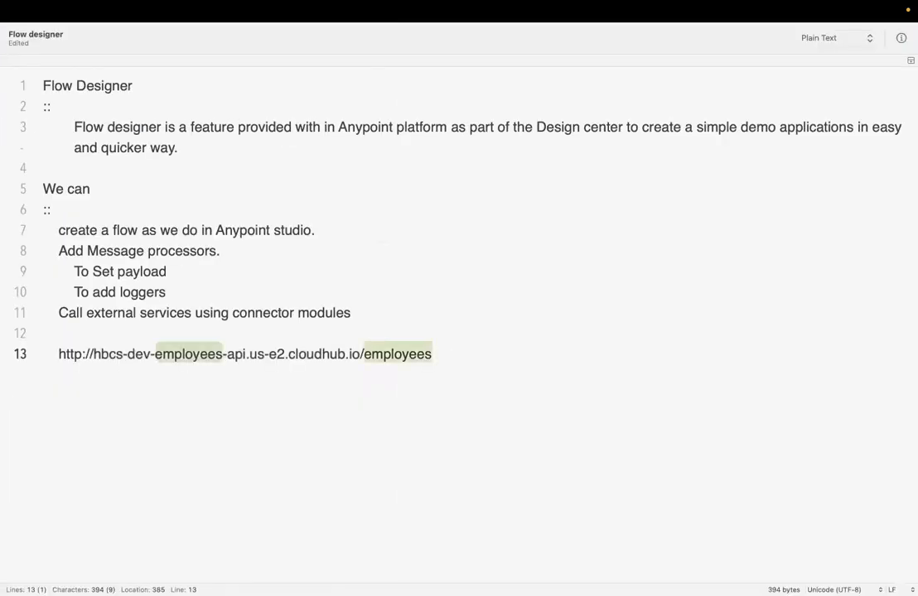
{"action": "key", "text": "super+Tab"}
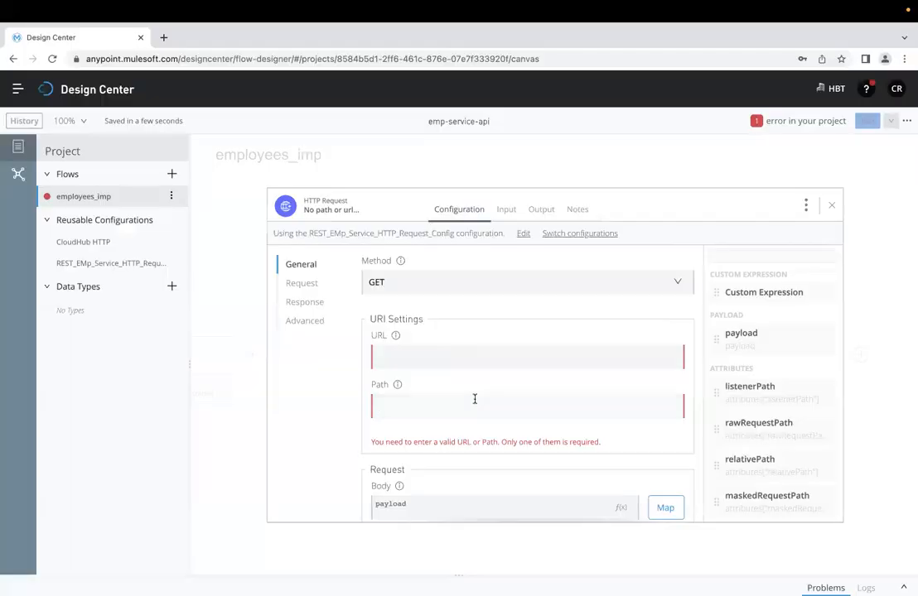
{"action": "type", "text": "/employees"}
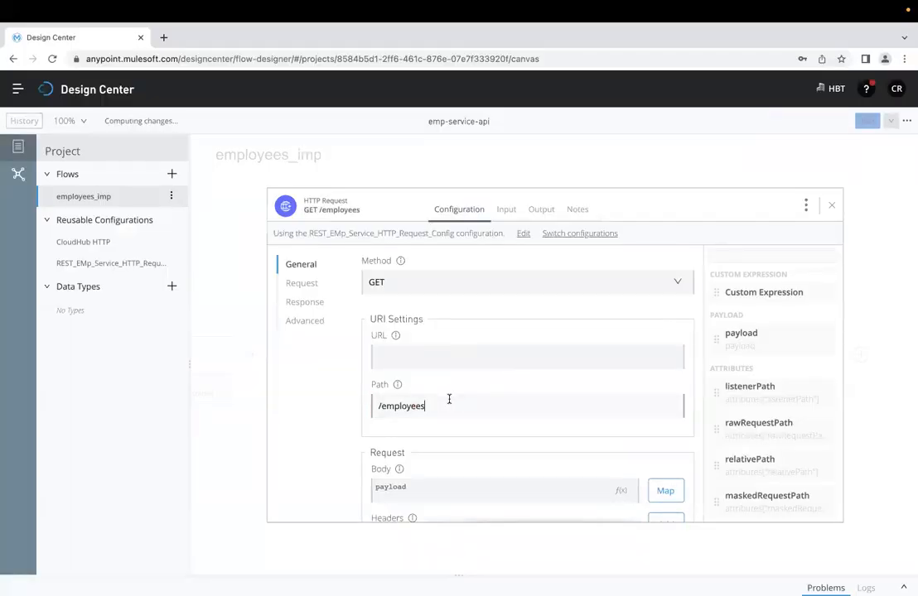
{"action": "scroll", "coordinate": [449, 400], "scroll_direction": "down", "scroll_amount": 5}
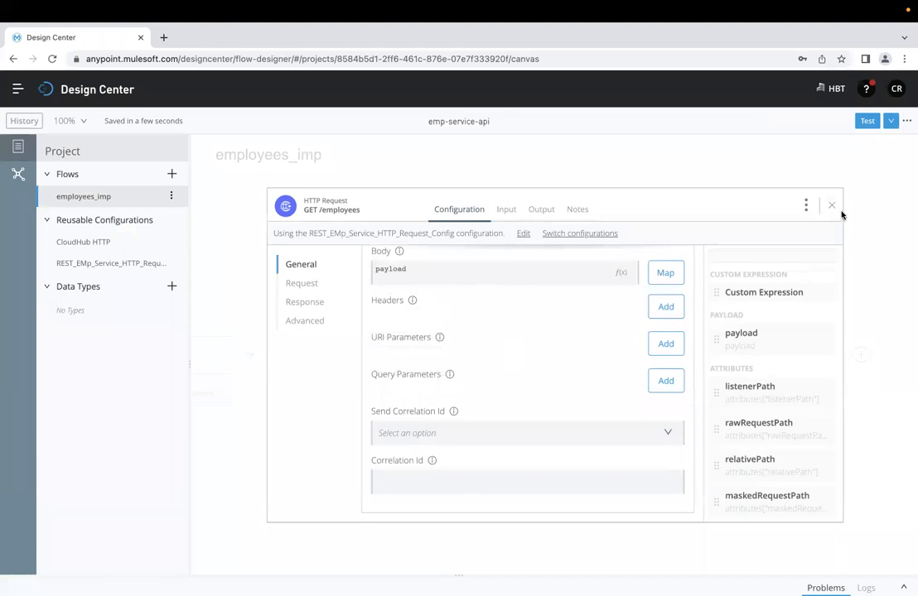
Start a new data type for the HTTP Request's output payload, in JSON format and defined from an example.
{"action": "left_click", "coordinate": [506, 210]}
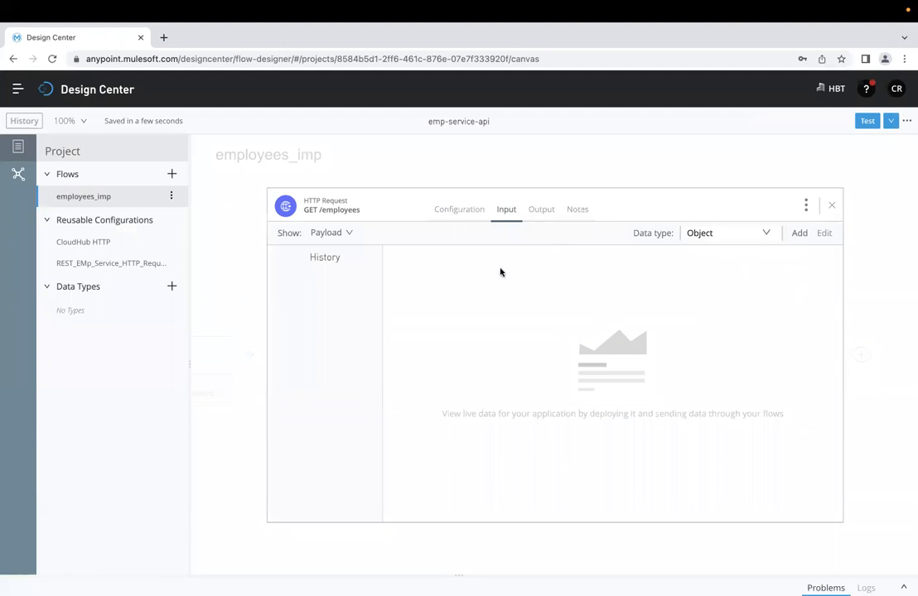
{"action": "left_click", "coordinate": [546, 214]}
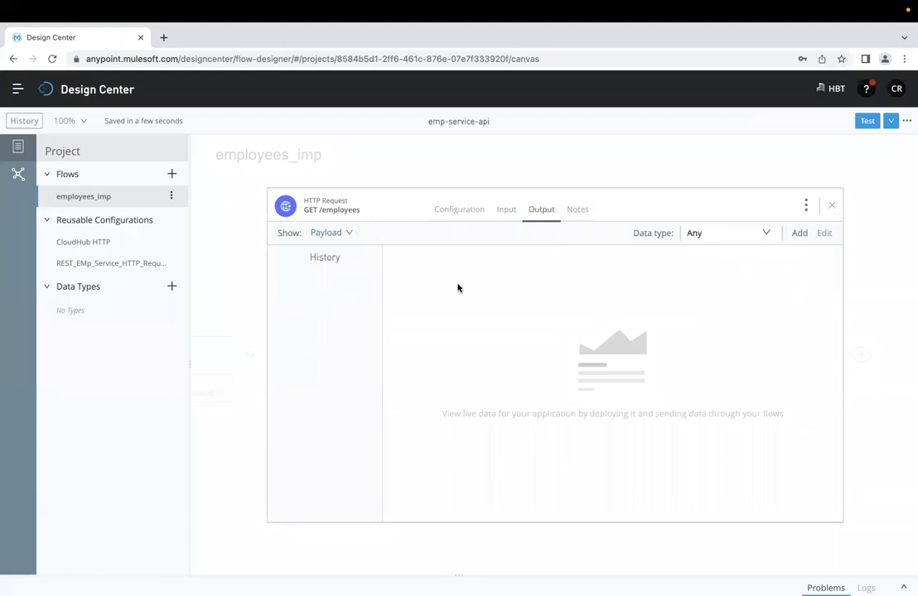
{"action": "left_click", "coordinate": [796, 236]}
{"action": "left_click", "coordinate": [256, 350]}
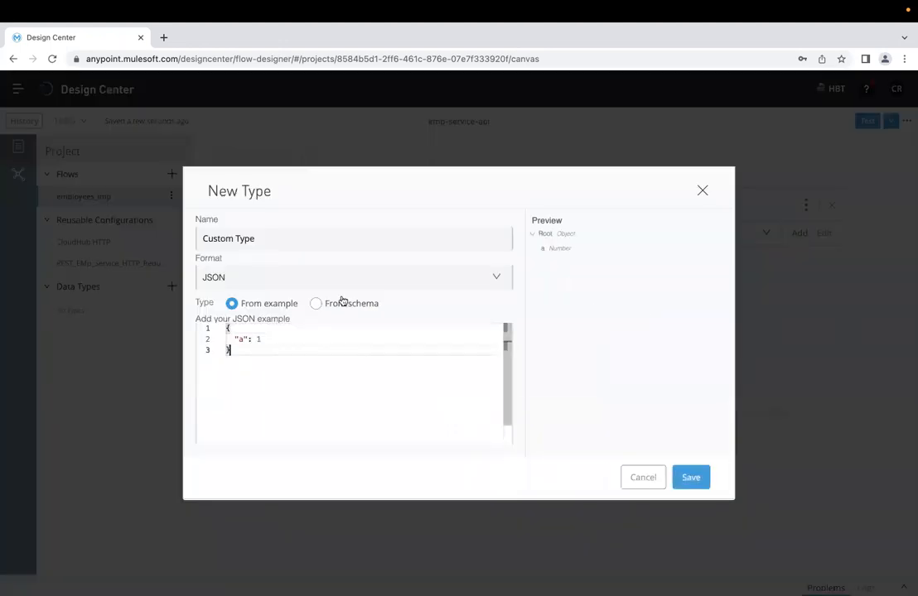
Switch to Anypoint Studio and copy the whole content of rest_api_emp_list.json.
{"action": "key", "text": "super+Tab"}
{"action": "left_click", "coordinate": [466, 281]}
{"action": "key", "text": "super+Tab"}
{"action": "key", "text": "super+Tab"}
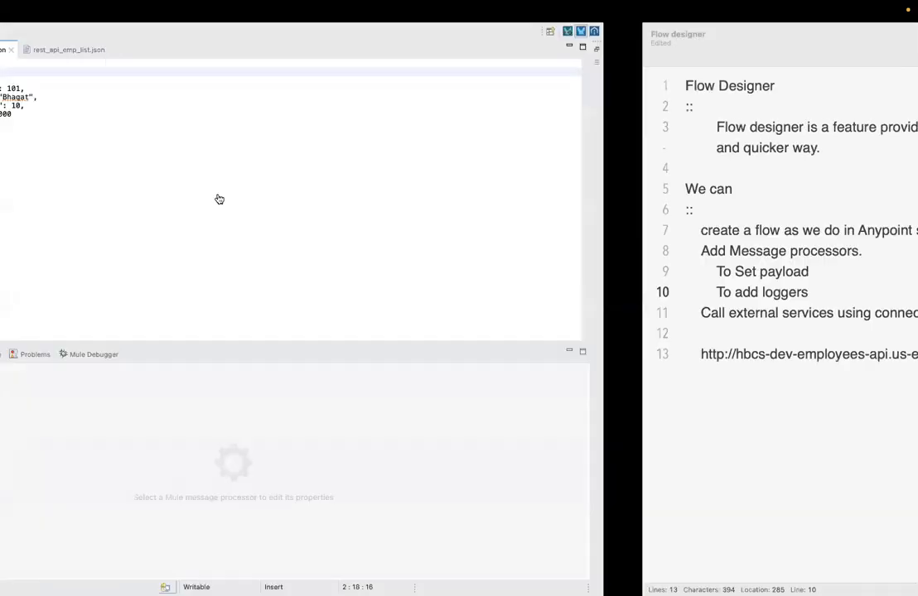
{"action": "left_click", "coordinate": [384, 106]}
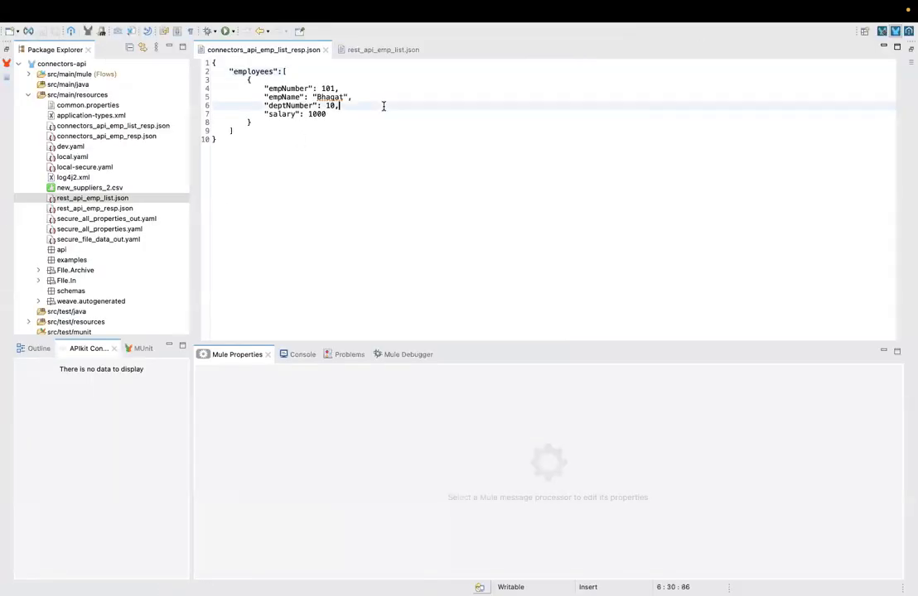
{"action": "key", "text": "super+a"}
{"action": "left_click", "coordinate": [381, 50]}
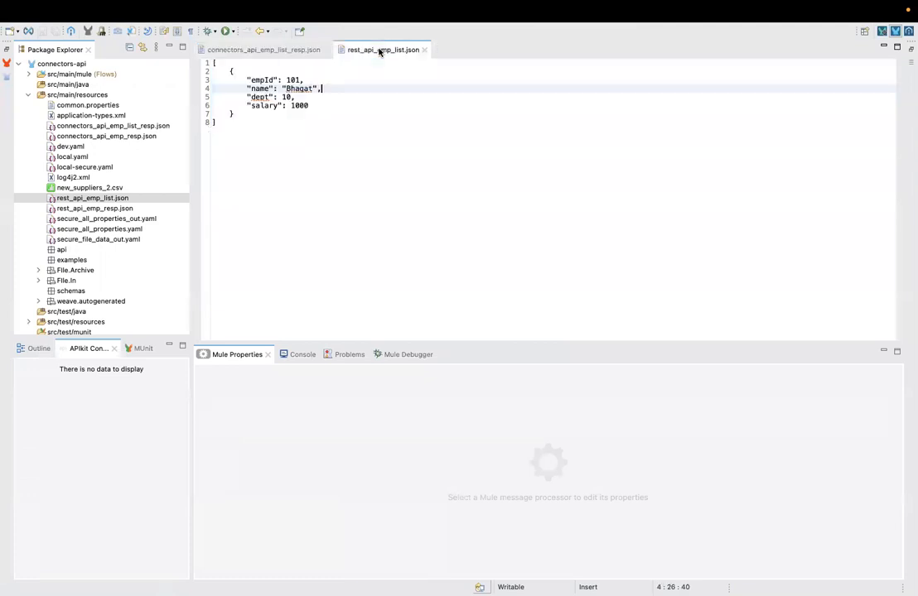
{"action": "key", "text": "super+a"}
{"action": "key", "text": "super+c"}
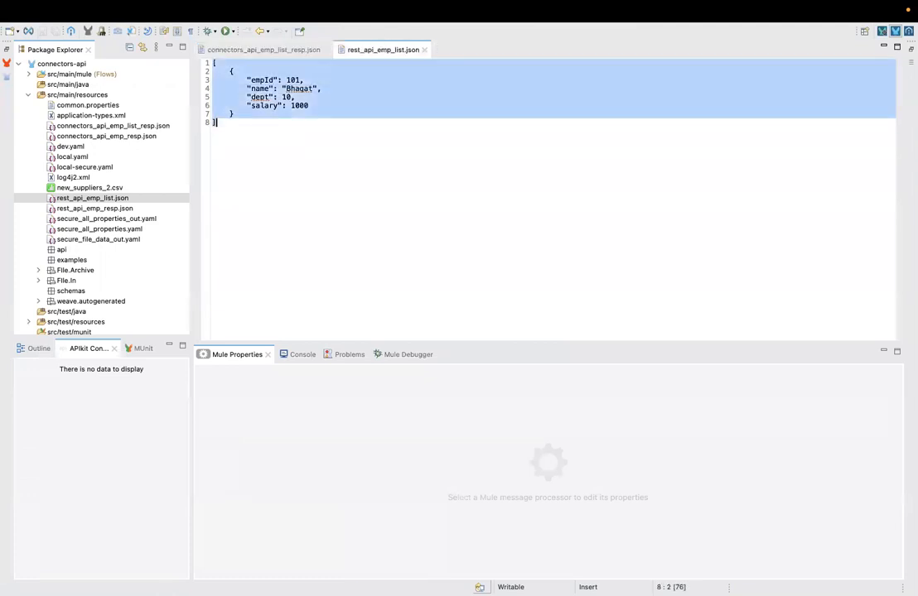
Back in Chrome, paste the copied JSON as the type's example, save it as Rest_api_emp_list, and close the HTTP Request settings.
{"action": "key", "text": "super+Tab"}
{"action": "key", "text": "super+Tab"}
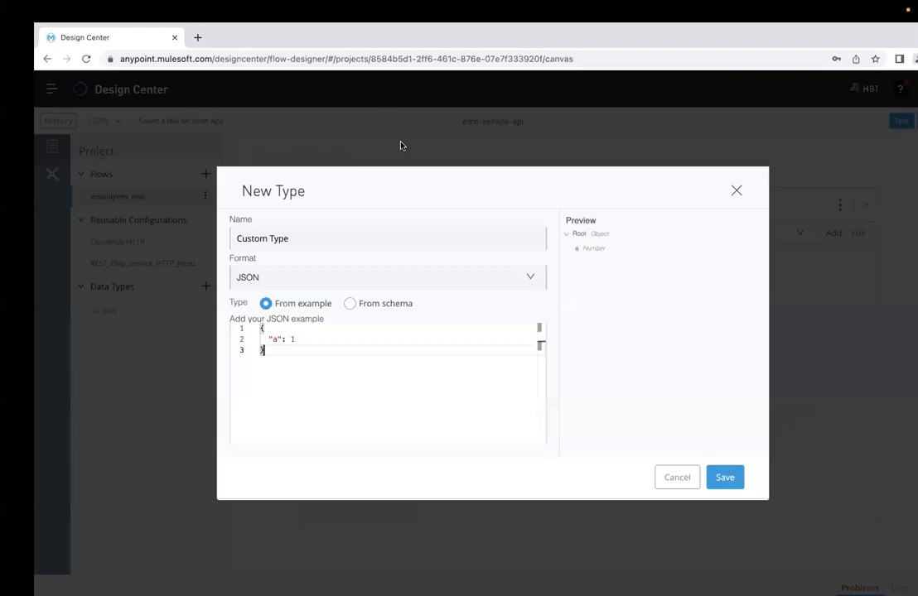
{"action": "key", "text": "super+v"}
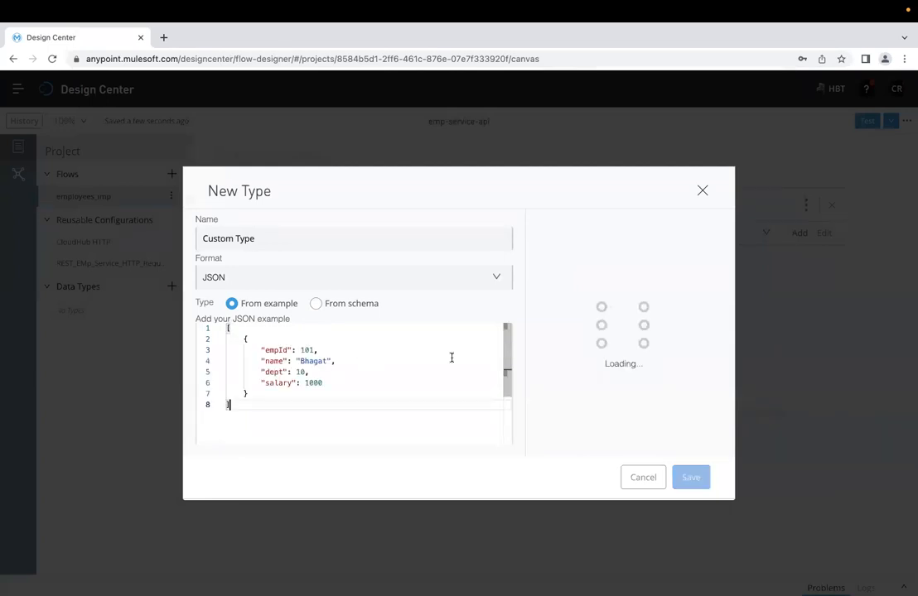
{"action": "left_click", "coordinate": [371, 239]}
{"action": "key", "text": "super+a"}
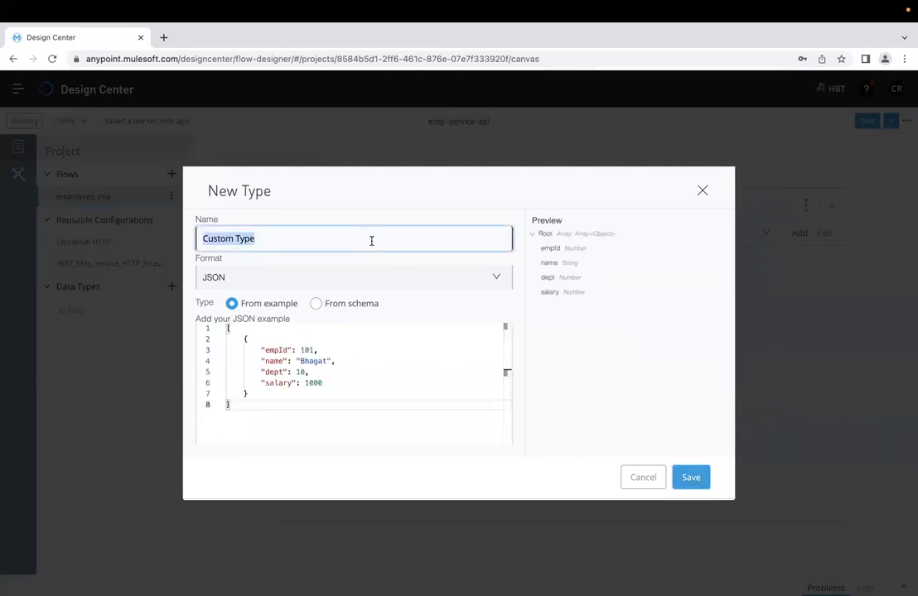
{"action": "type", "text": "Rest_api_emp_"}
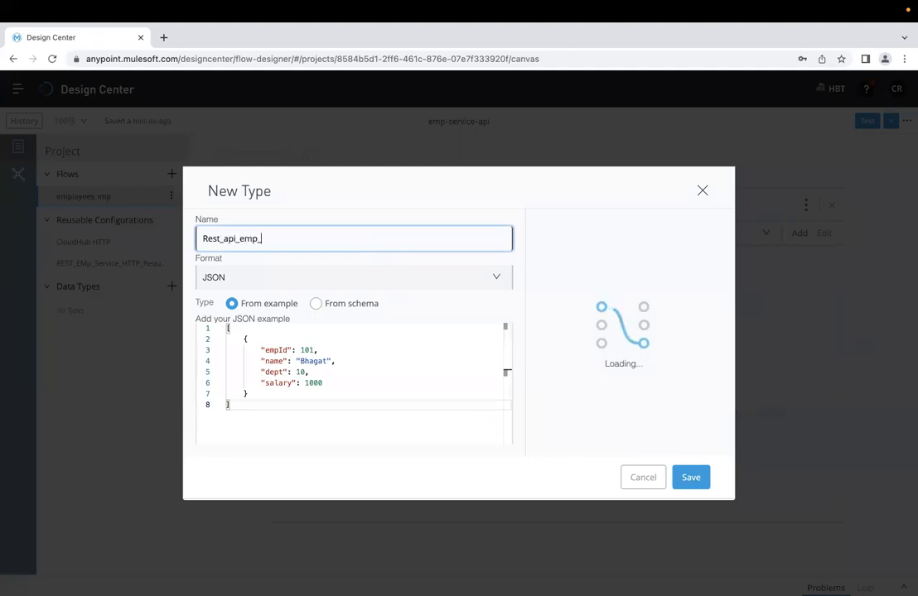
{"action": "type", "text": "list"}
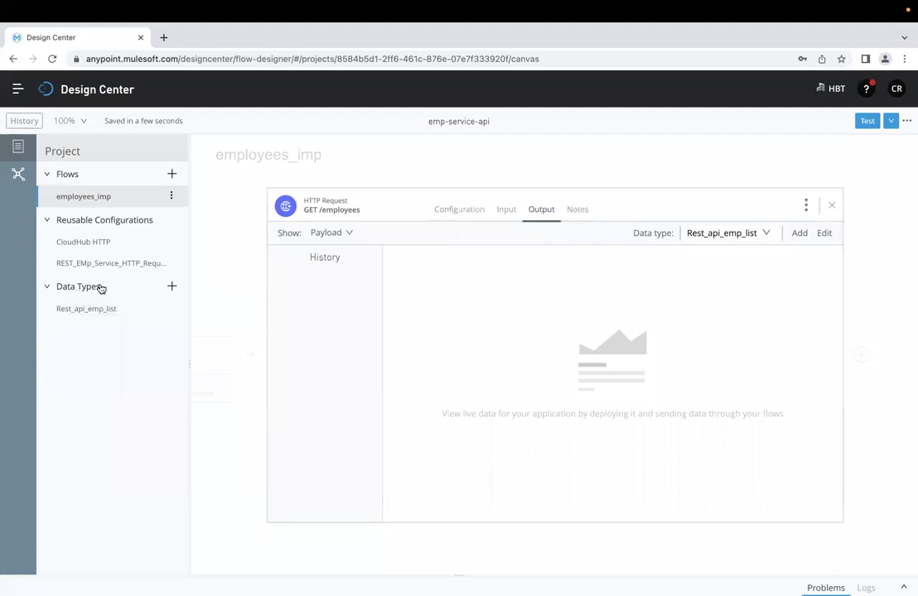
{"action": "left_click", "coordinate": [830, 207]}
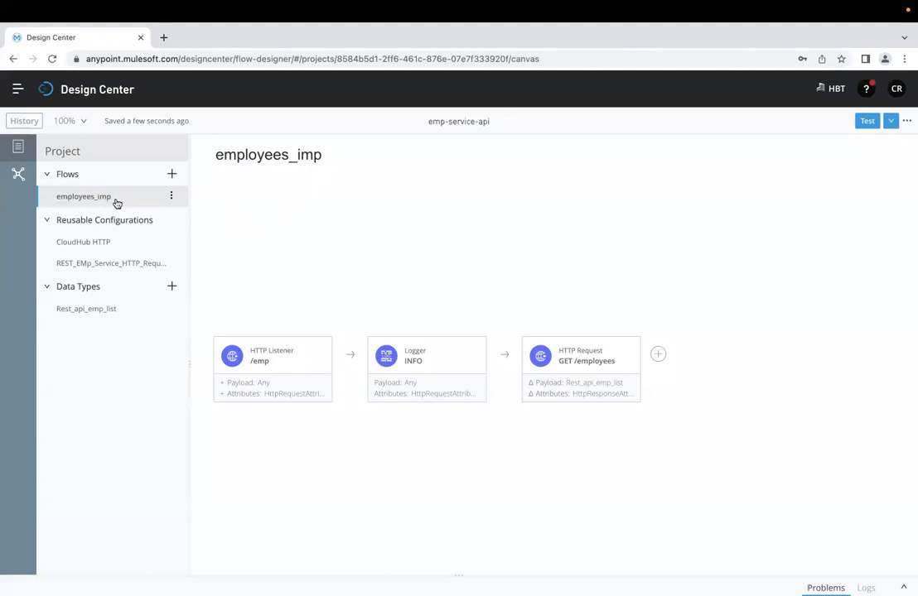
{"action": "left_click", "coordinate": [171, 196]}
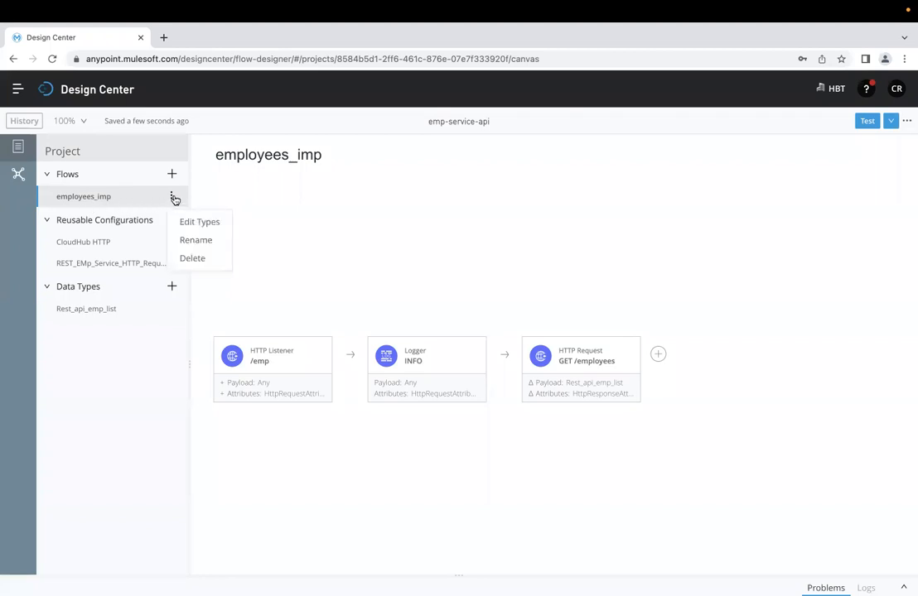
{"action": "left_click", "coordinate": [318, 230]}
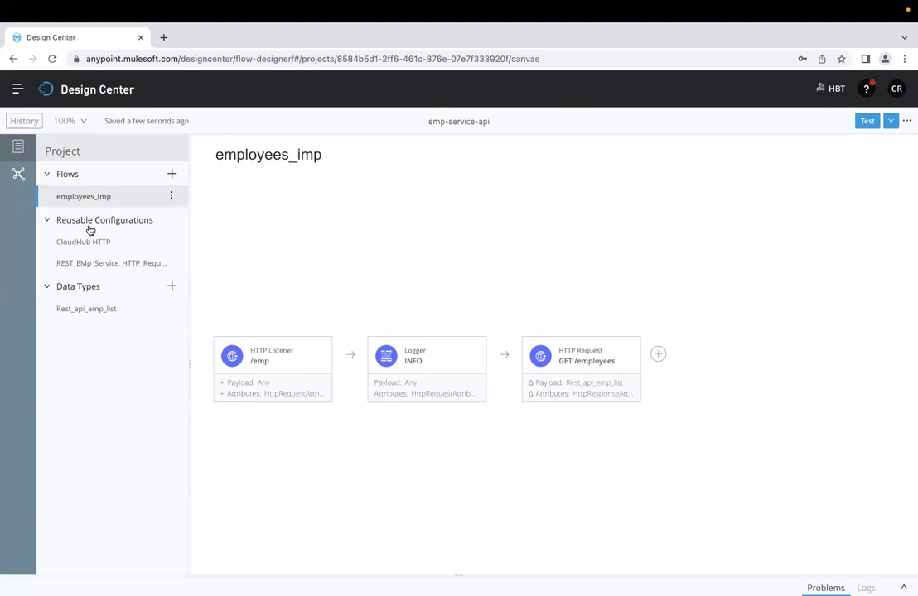
Rename the reusable HTTP Request configuration as REST_Emp_Service_HTTP_Request_Config and save it.
{"action": "left_click", "coordinate": [139, 263]}
{"action": "left_click", "coordinate": [328, 213]}
{"action": "key", "text": "BackSpace"}
{"action": "type", "text": "mp_Service_HTTP_Request_Config"}
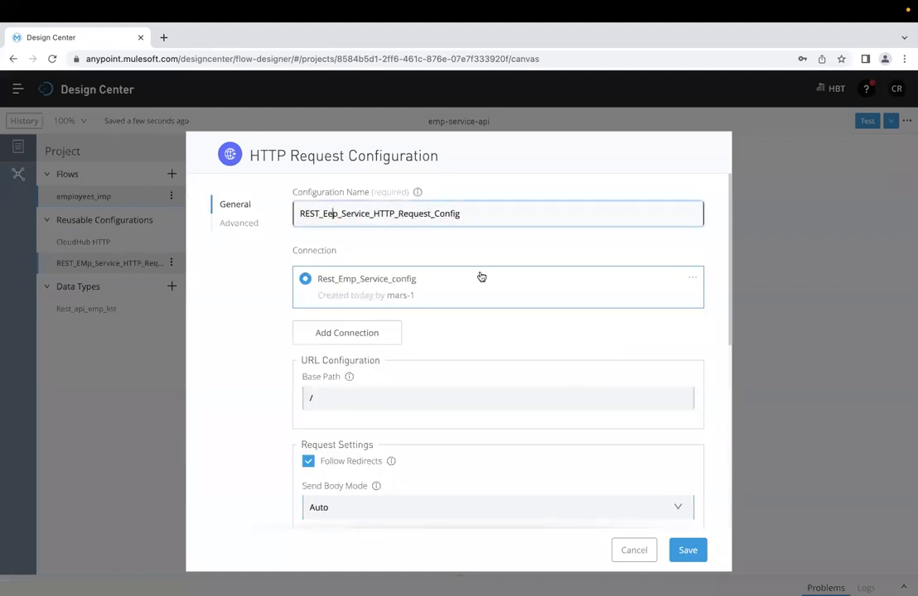
{"action": "left_click", "coordinate": [686, 552]}
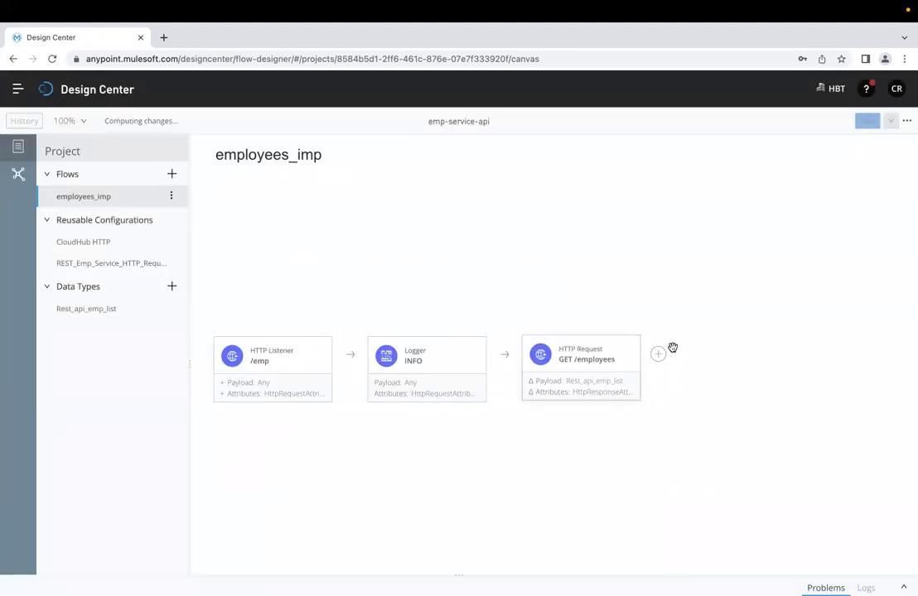
Add a Transform component after the HTTP Request in the employees_imp flow.
{"action": "left_click", "coordinate": [659, 356]}
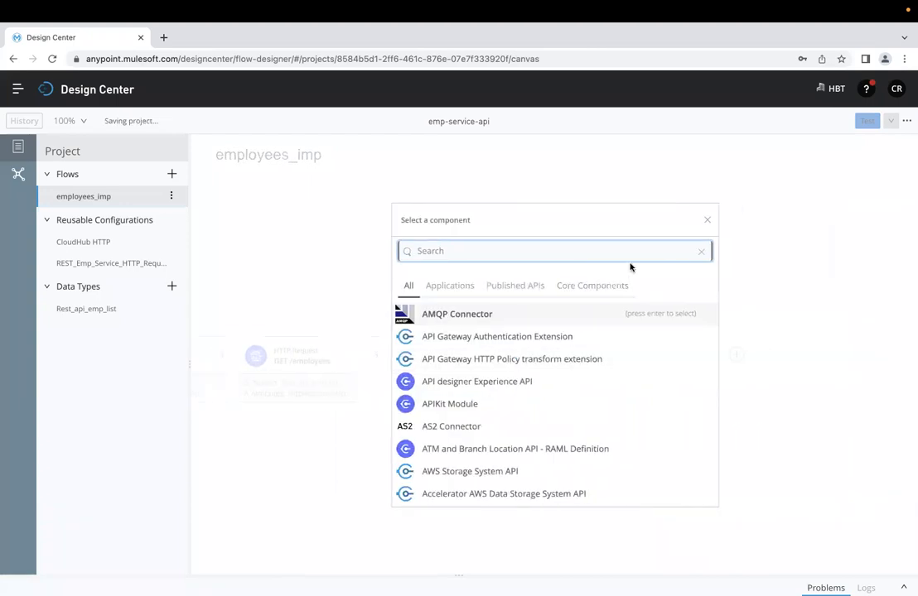
{"action": "type", "text": "transfor"}
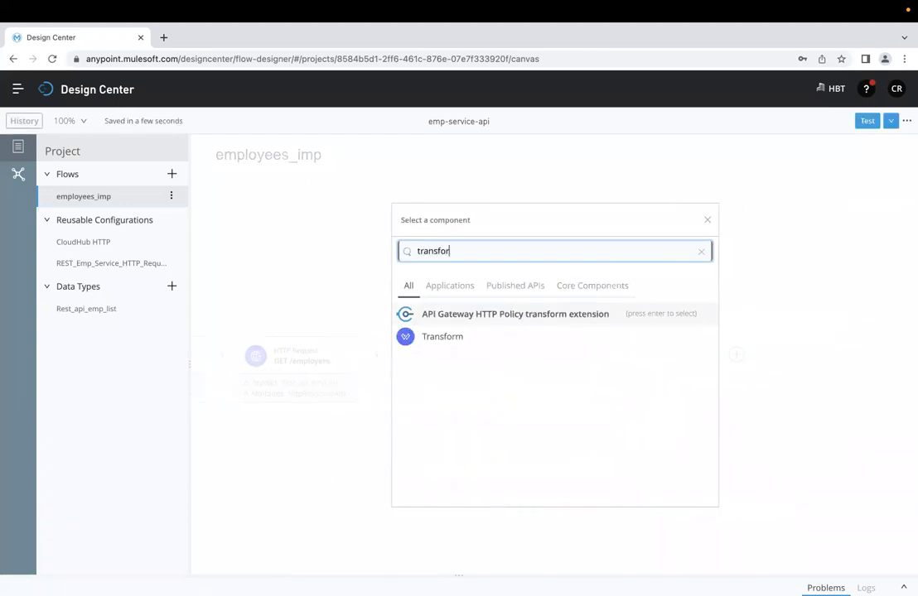
{"action": "left_click", "coordinate": [455, 337]}
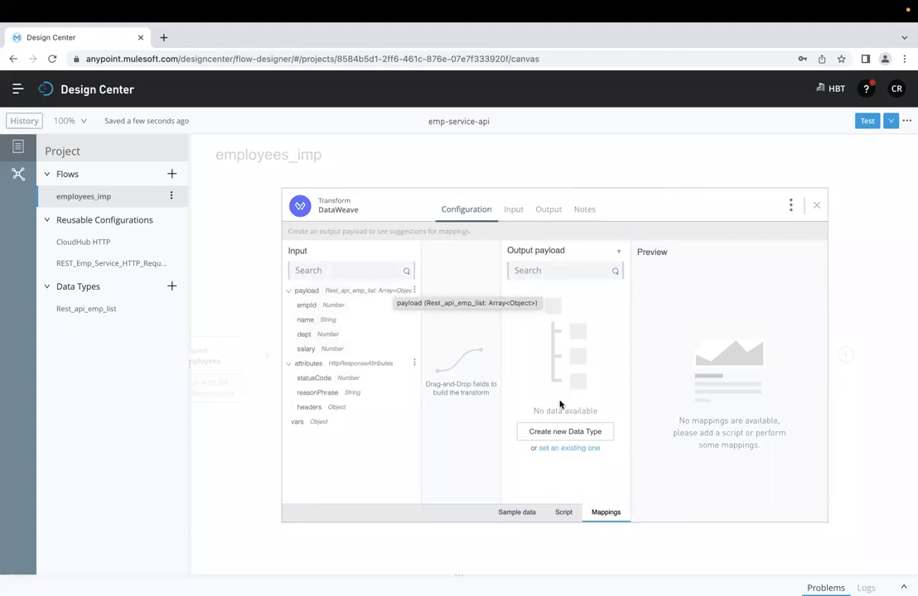
Create a new data type for the Transform's output payload and name it Emp_Service_emp_list.
{"action": "left_click", "coordinate": [555, 433]}
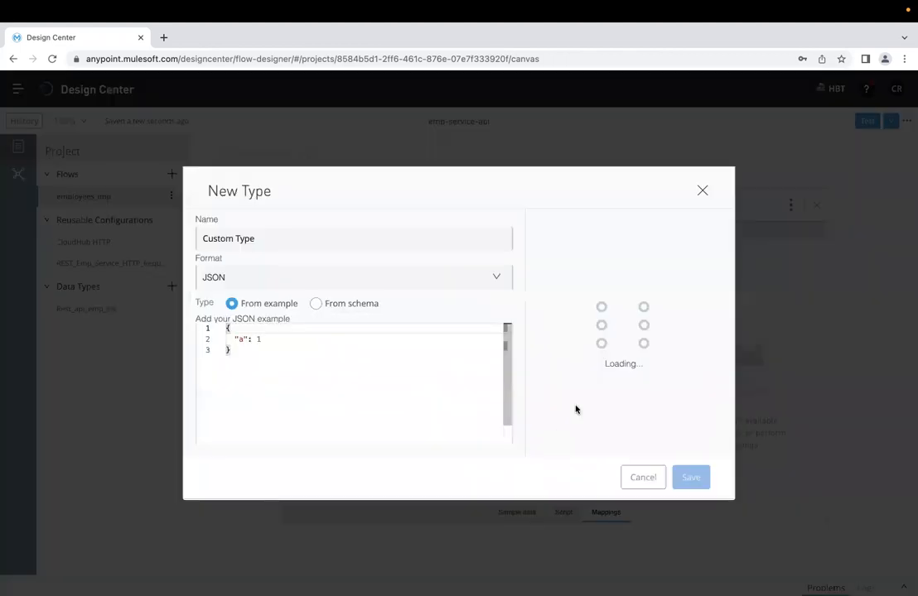
{"action": "left_click", "coordinate": [298, 233]}
{"action": "key", "text": "super+a"}
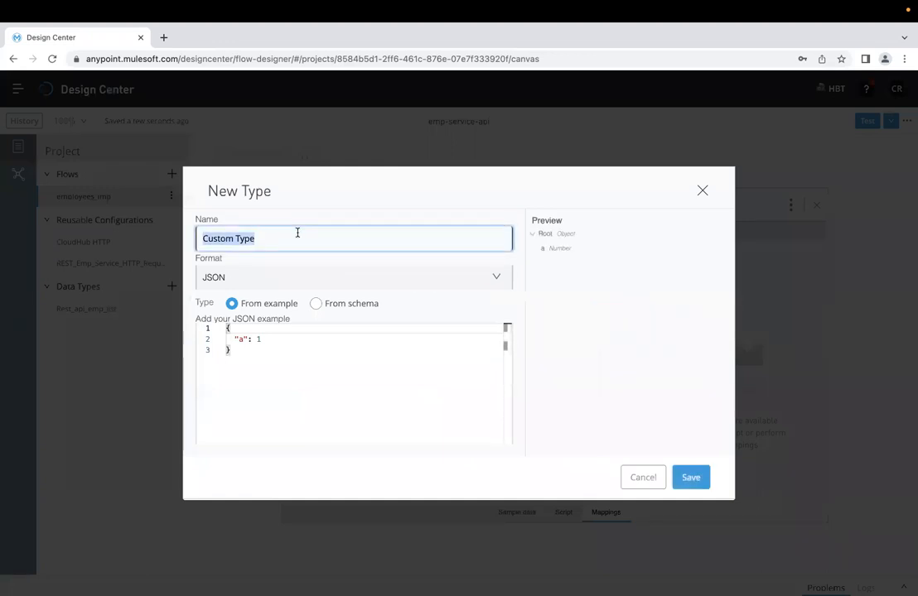
{"action": "type", "text": "C"}
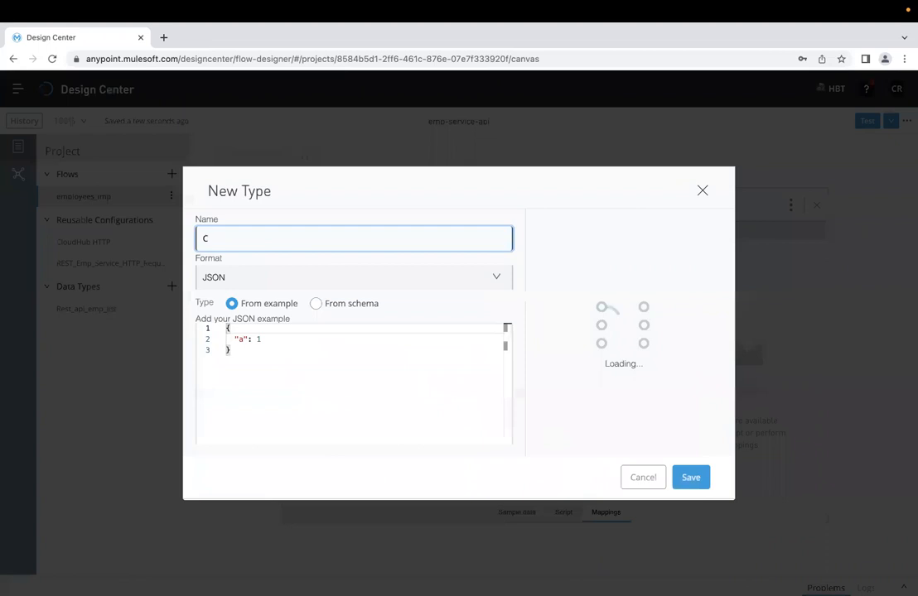
{"action": "key", "text": "BackSpace"}
{"action": "type", "text": "EMp_Service_"}
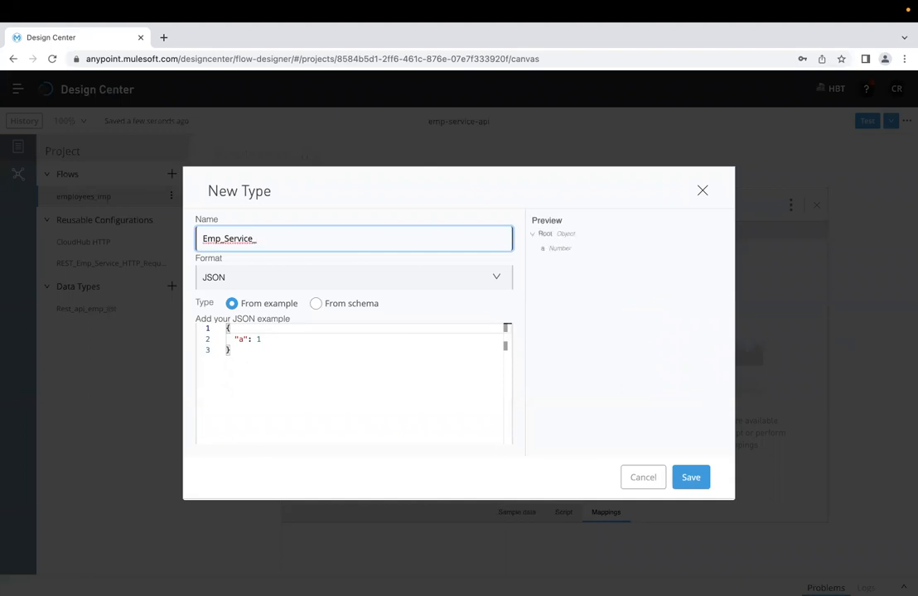
{"action": "type", "text": "emp_list"}
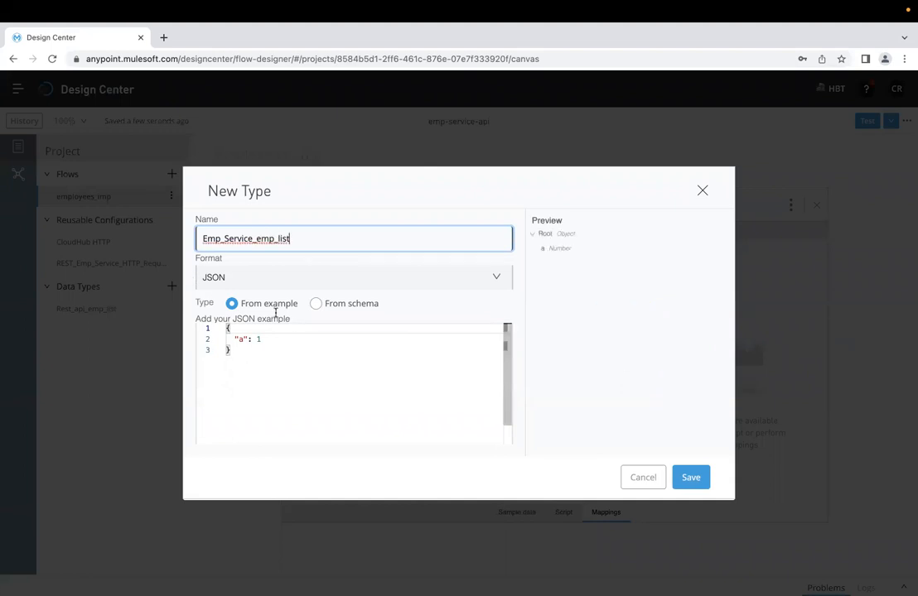
Copy the whole content of connectors_api_emp_list_resp.json from Anypoint Studio and replace the new type's JSON example in Chrome with it.
{"action": "left_click", "coordinate": [280, 355]}
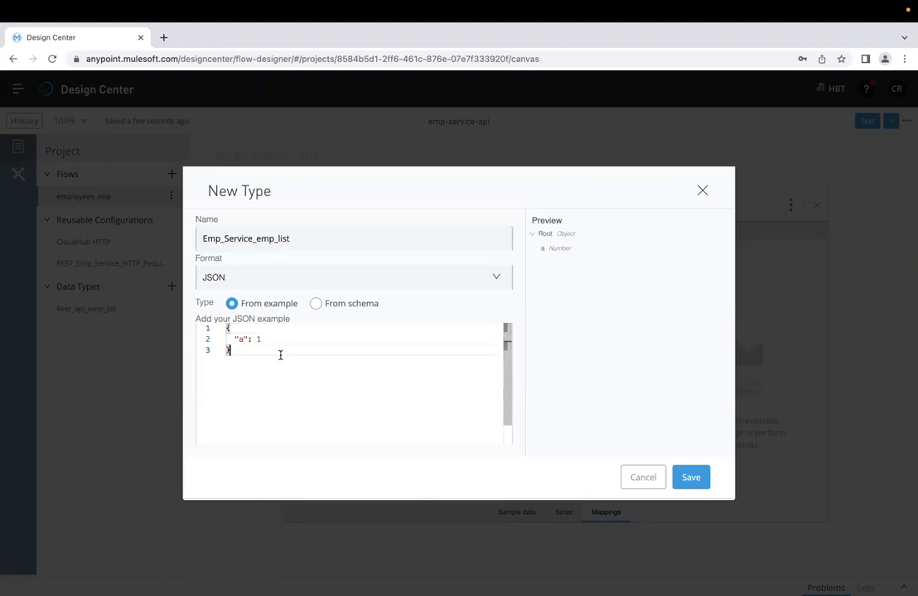
{"action": "key", "text": "super+Tab"}
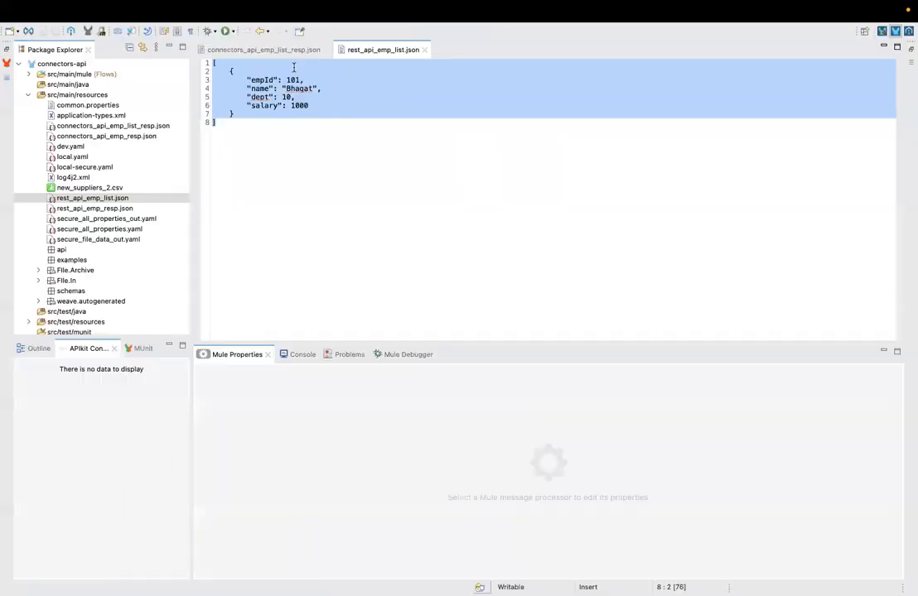
{"action": "left_click", "coordinate": [280, 52]}
{"action": "key", "text": "super+a"}
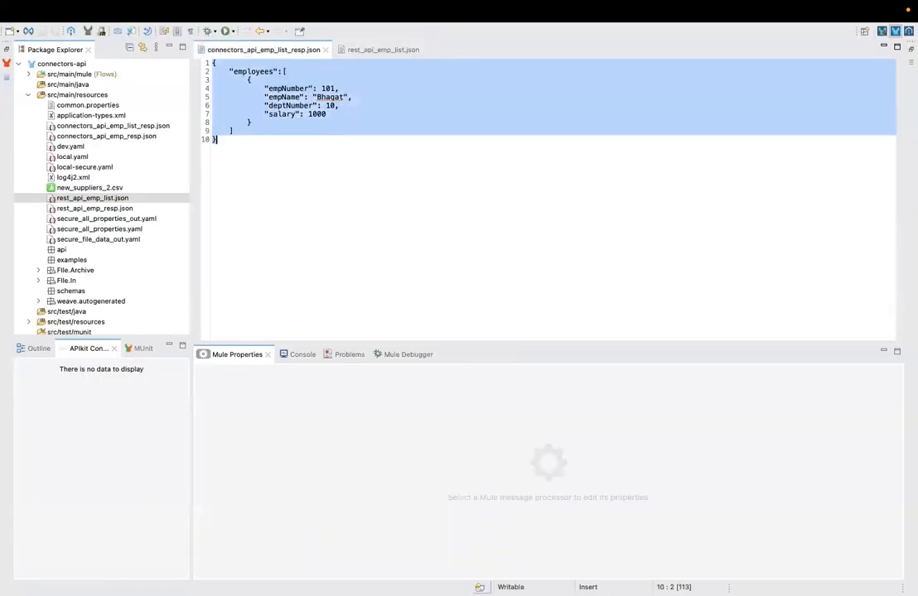
{"action": "key", "text": "super+c"}
{"action": "key", "text": "super+Tab"}
{"action": "key", "text": "super+a"}
{"action": "key", "text": "super+v"}
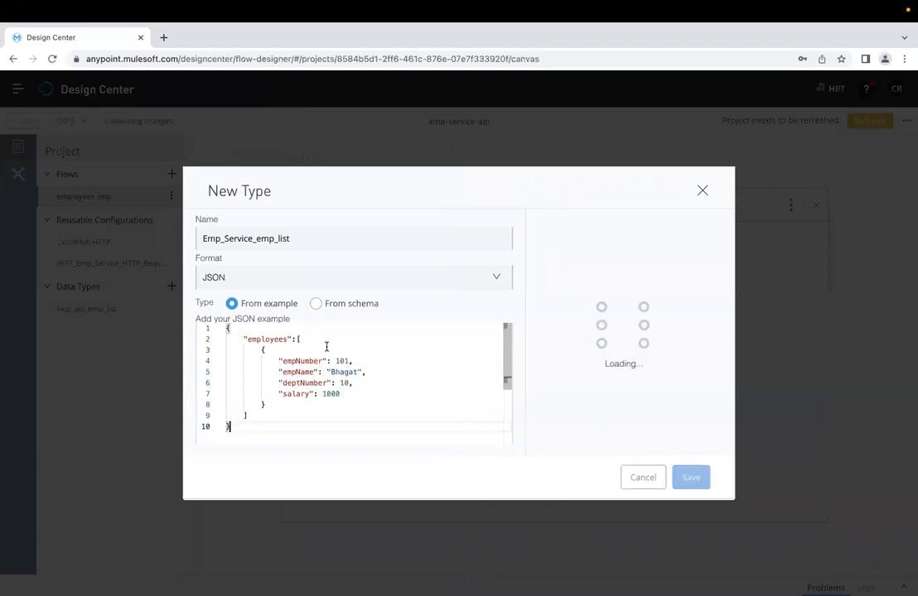
Save the Emp_Service_emp_list type and map empId to empNumber, name to empName, dept to deptNumber and salary to salary.
{"action": "double_click", "coordinate": [281, 339]}
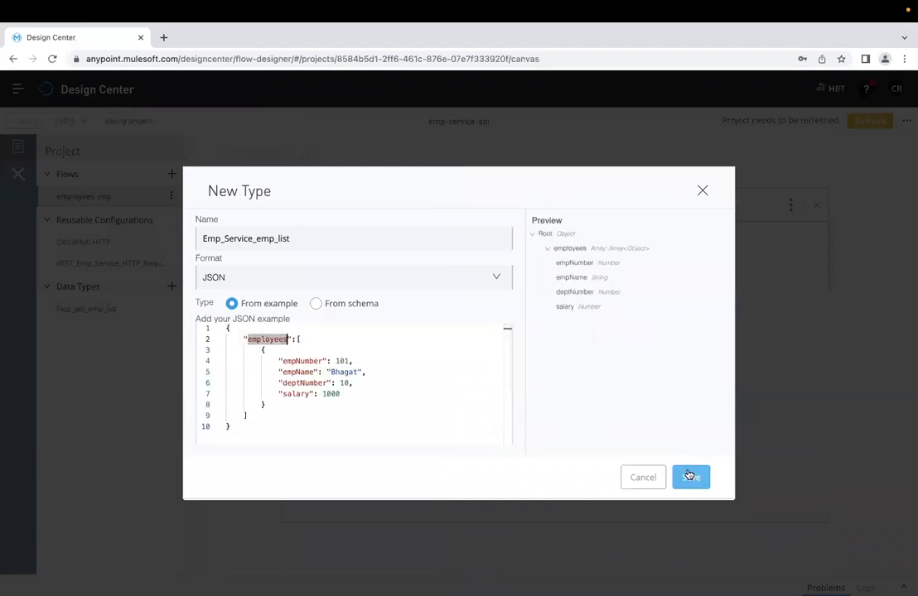
{"action": "left_click", "coordinate": [688, 477]}
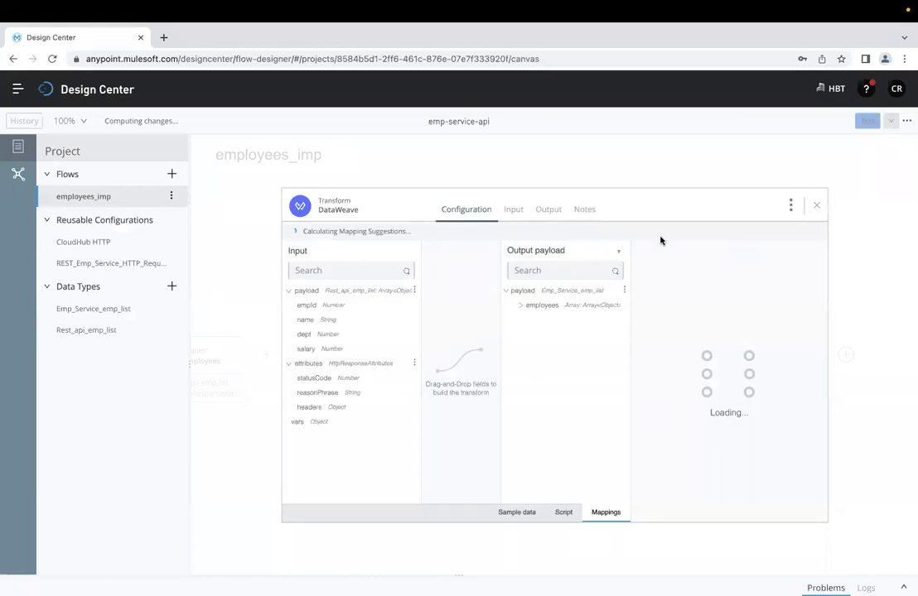
{"action": "left_click", "coordinate": [520, 305]}
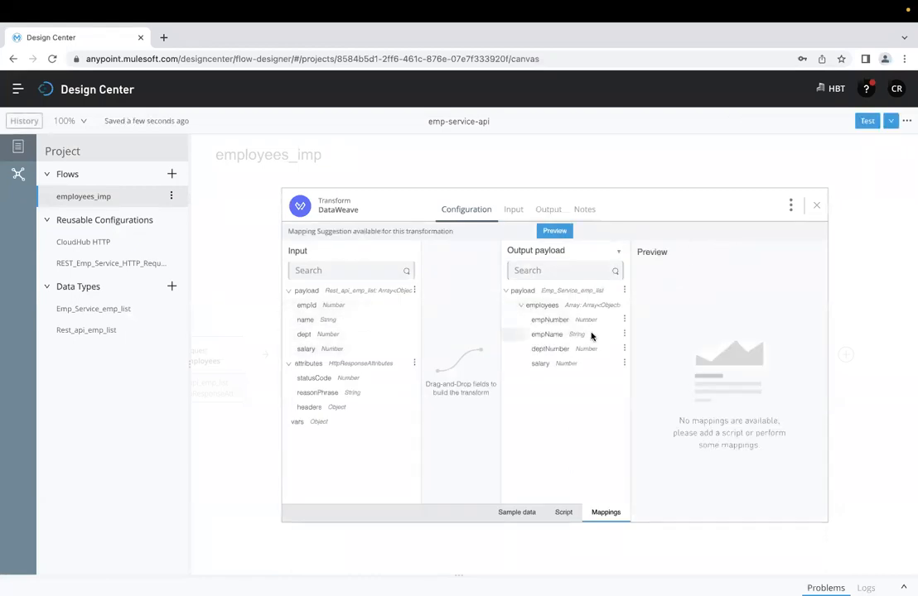
{"action": "left_click_drag", "start_coordinate": [322, 306], "coordinate": [570, 321]}
{"action": "left_click_drag", "start_coordinate": [323, 319], "coordinate": [549, 336]}
{"action": "left_click_drag", "start_coordinate": [304, 334], "coordinate": [531, 353]}
{"action": "left_click_drag", "start_coordinate": [309, 351], "coordinate": [568, 365]}
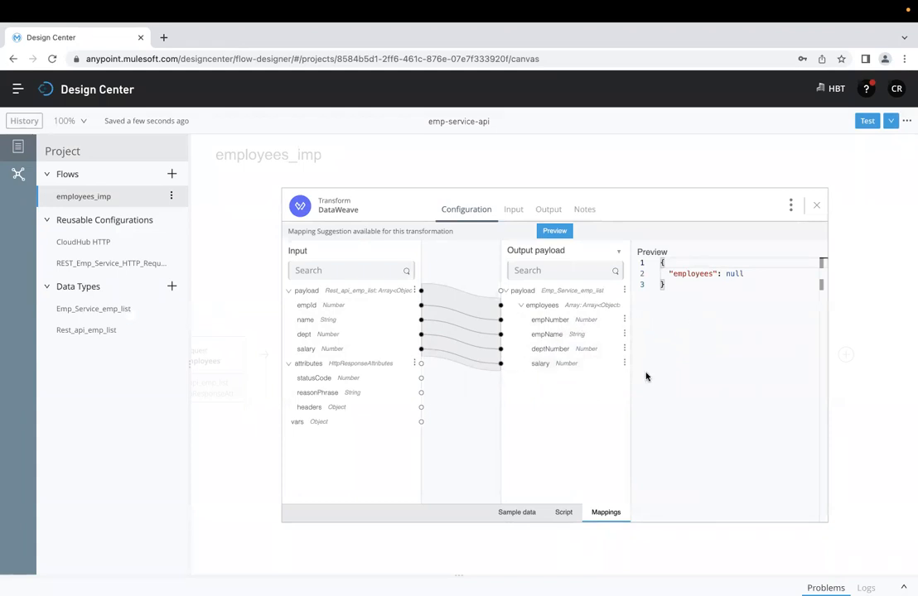
Review the DataWeave script generated from the field mappings and return to the mapping view.
{"action": "left_click", "coordinate": [563, 514]}
{"action": "left_click", "coordinate": [540, 351]}
{"action": "left_click_drag", "start_coordinate": [470, 360], "coordinate": [445, 266]}
{"action": "left_click", "coordinate": [509, 345]}
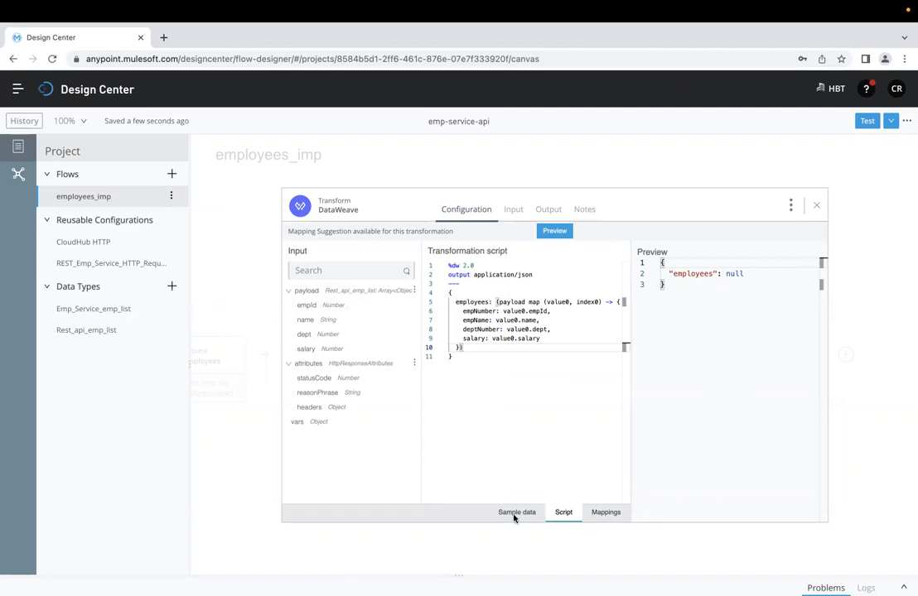
{"action": "left_click", "coordinate": [602, 513]}
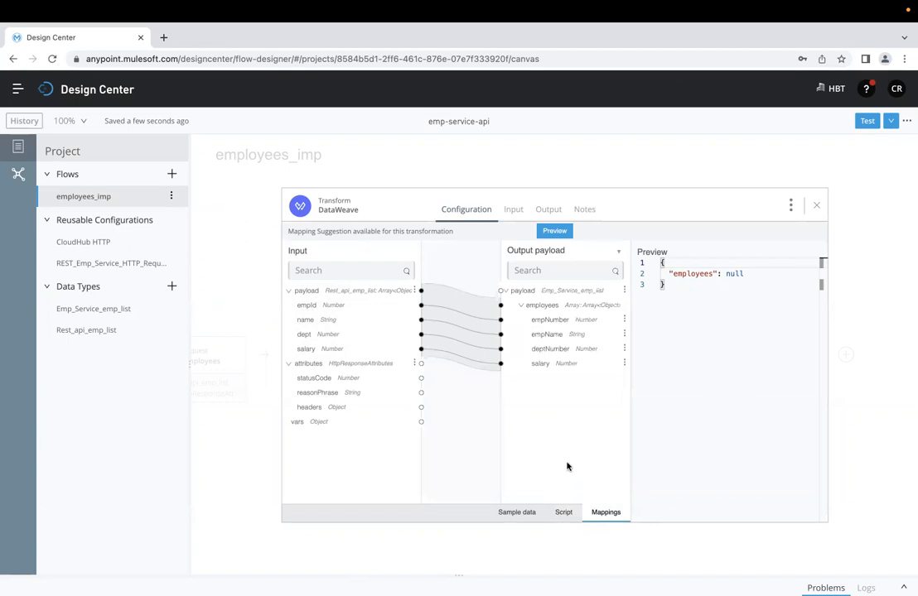
Inspect the expression mapped to the deptNumber output field without changing it and close the Transform component's settings.
{"action": "left_click", "coordinate": [624, 348]}
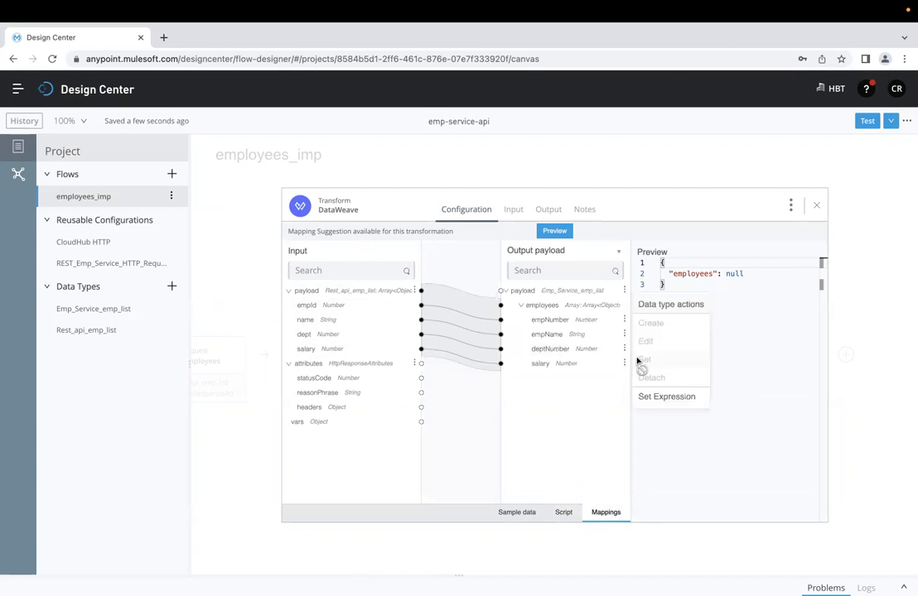
{"action": "left_click", "coordinate": [623, 349]}
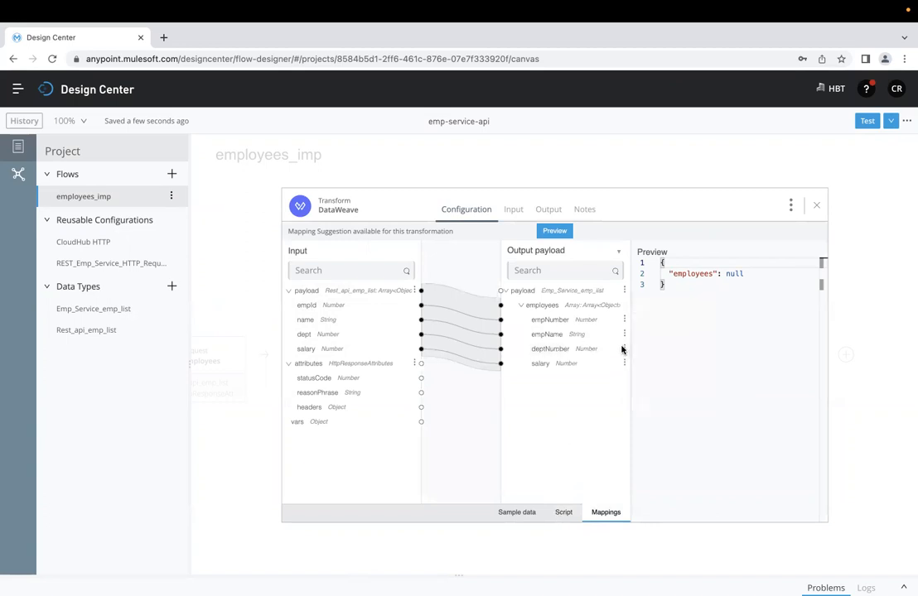
{"action": "left_click", "coordinate": [625, 349]}
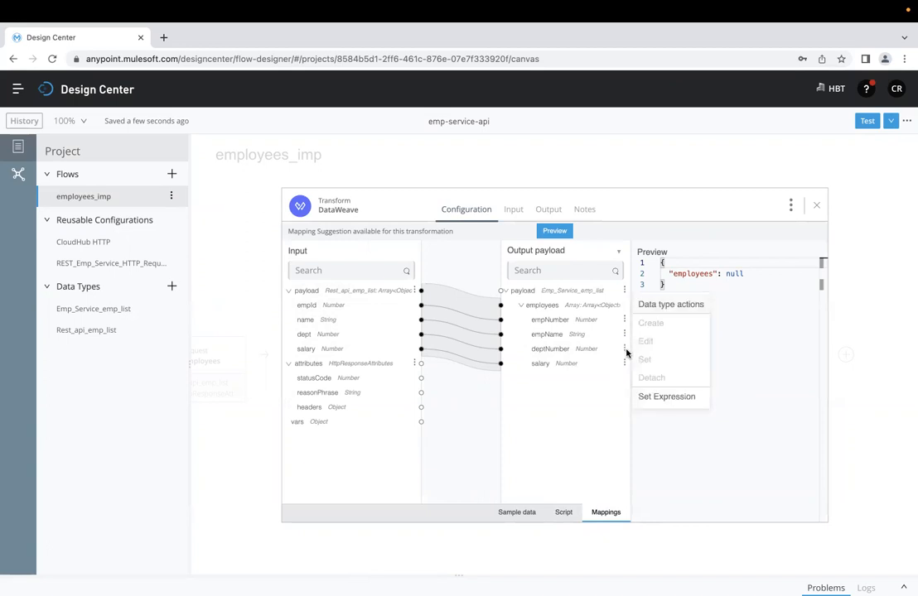
{"action": "left_click", "coordinate": [658, 401]}
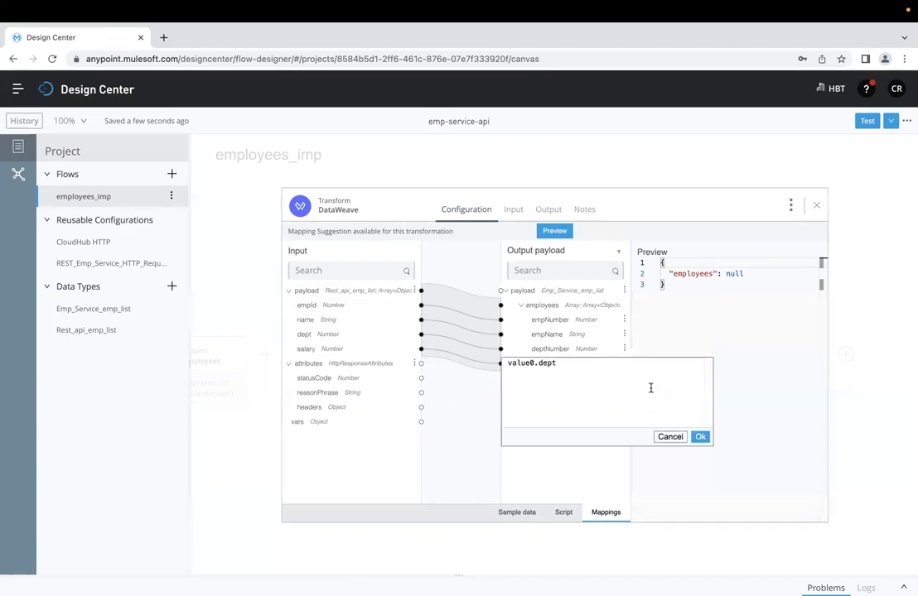
{"action": "double_click", "coordinate": [570, 371]}
{"action": "left_click_drag", "start_coordinate": [570, 371], "coordinate": [481, 362]}
{"action": "left_click", "coordinate": [574, 365]}
{"action": "left_click", "coordinate": [670, 437]}
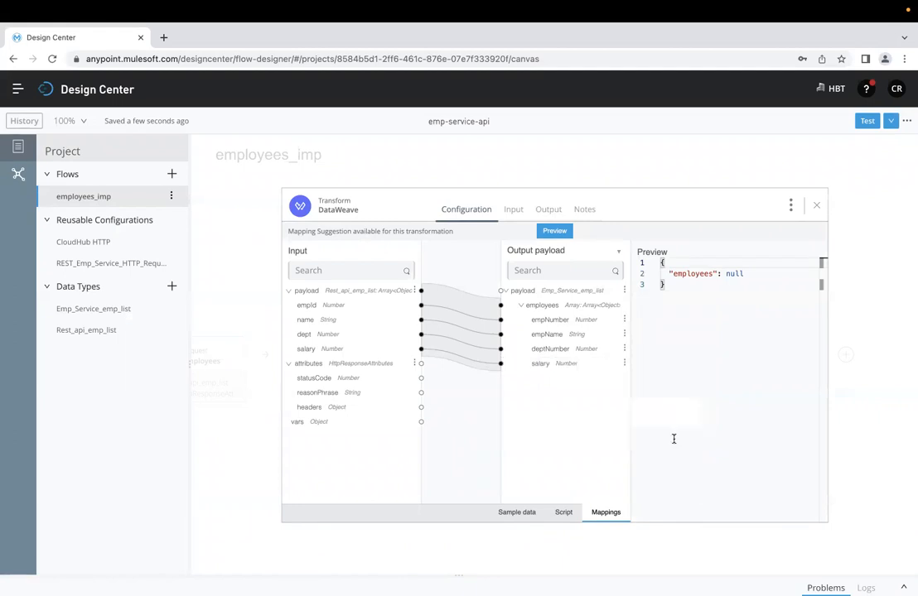
{"action": "left_click", "coordinate": [815, 207]}
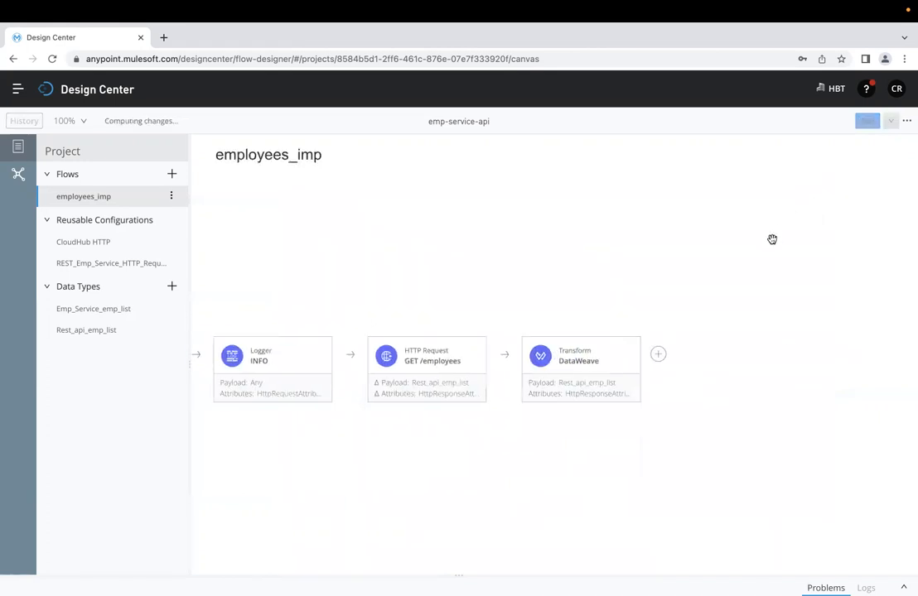
Add an empty second flow to the project without choosing a trigger and delete it again.
{"action": "scroll", "coordinate": [594, 299], "scroll_direction": "left", "scroll_amount": 5}
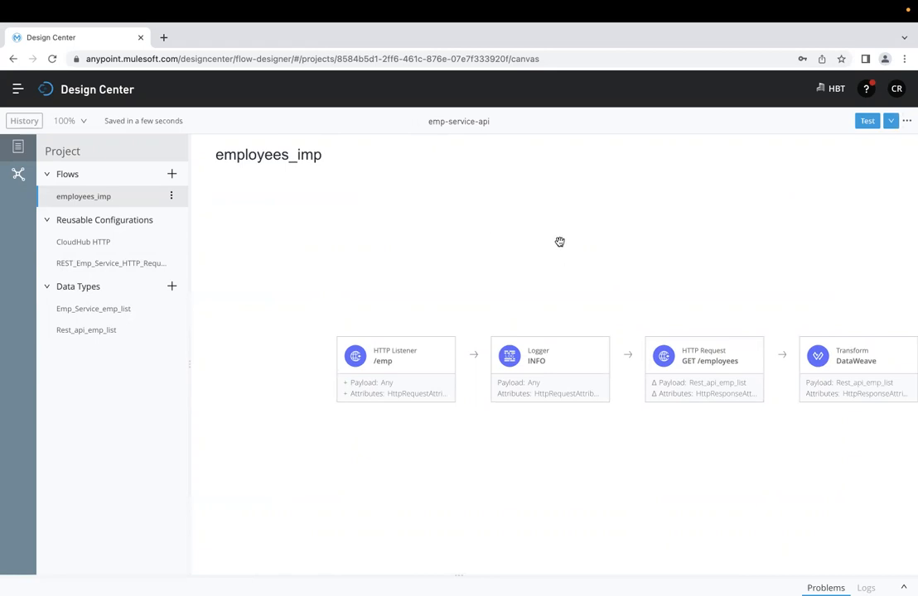
{"action": "left_click_drag", "start_coordinate": [560, 242], "coordinate": [656, 242]}
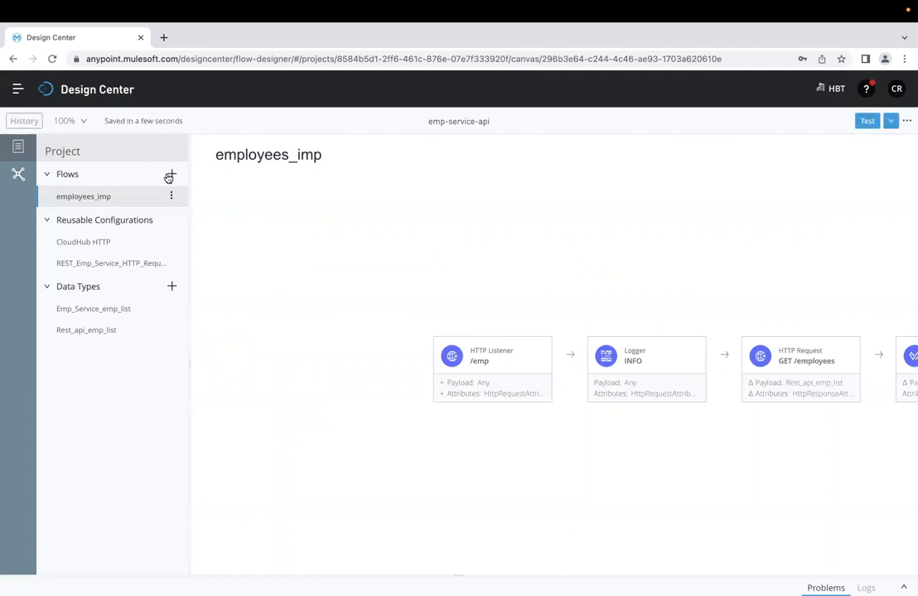
{"action": "left_click", "coordinate": [172, 176]}
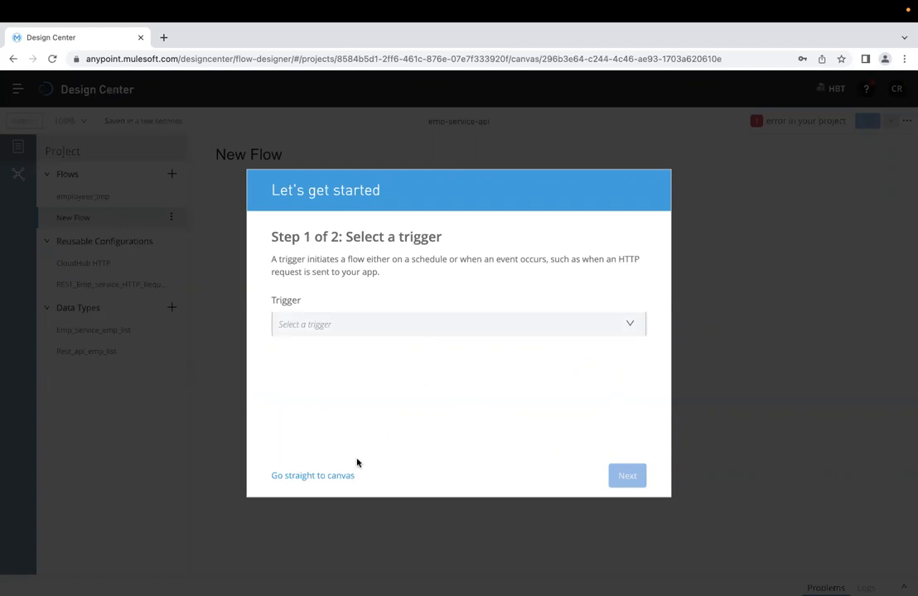
{"action": "left_click", "coordinate": [315, 475]}
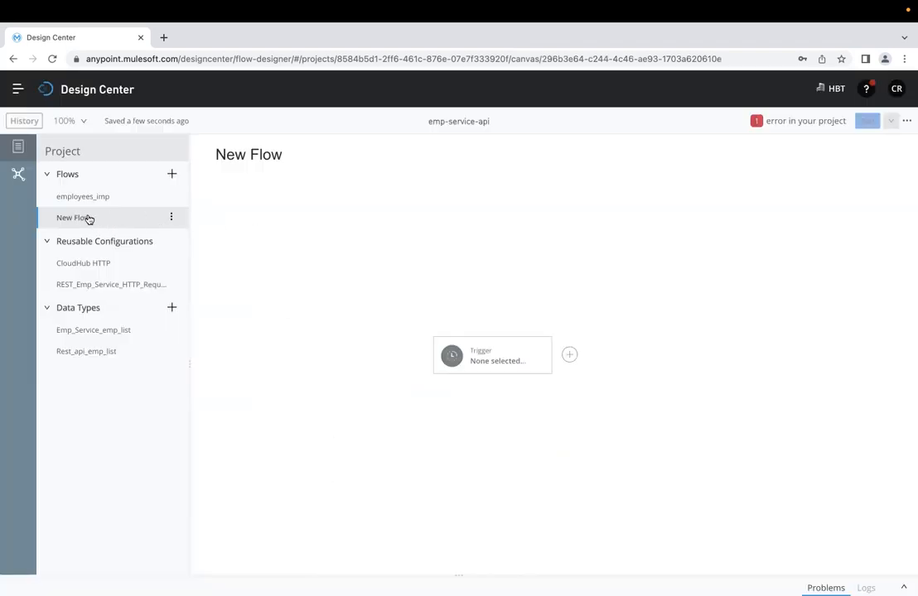
{"action": "left_click", "coordinate": [173, 218]}
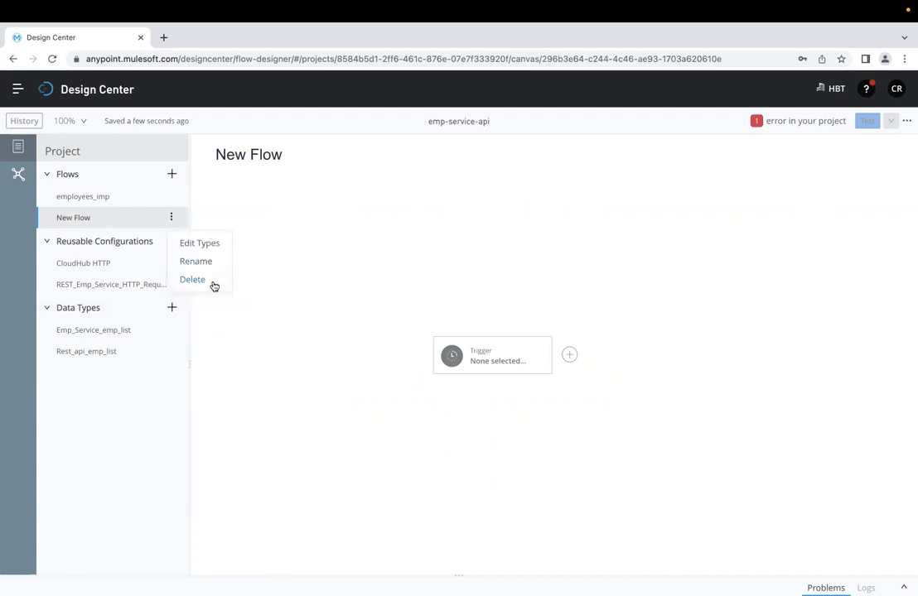
{"action": "left_click", "coordinate": [213, 284]}
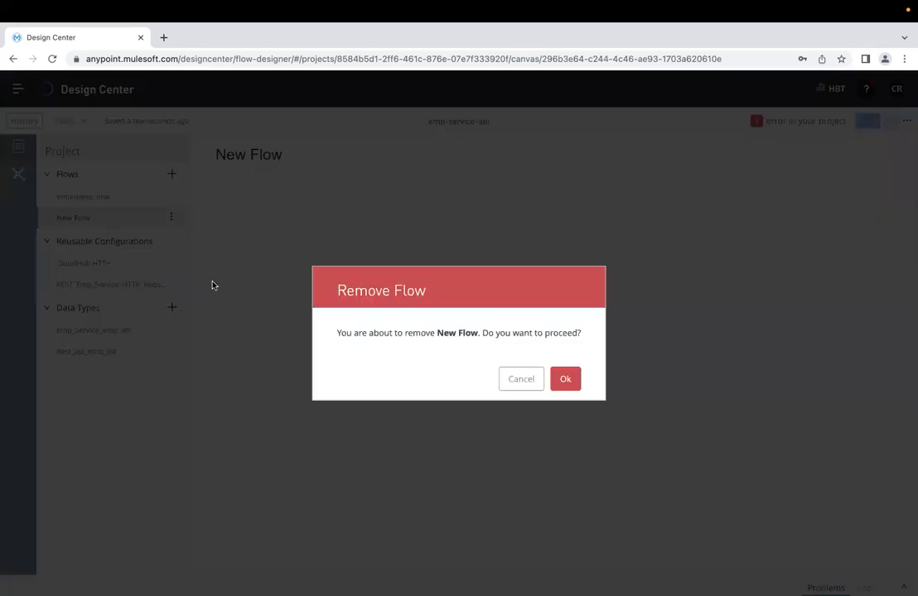
{"action": "left_click", "coordinate": [574, 382]}
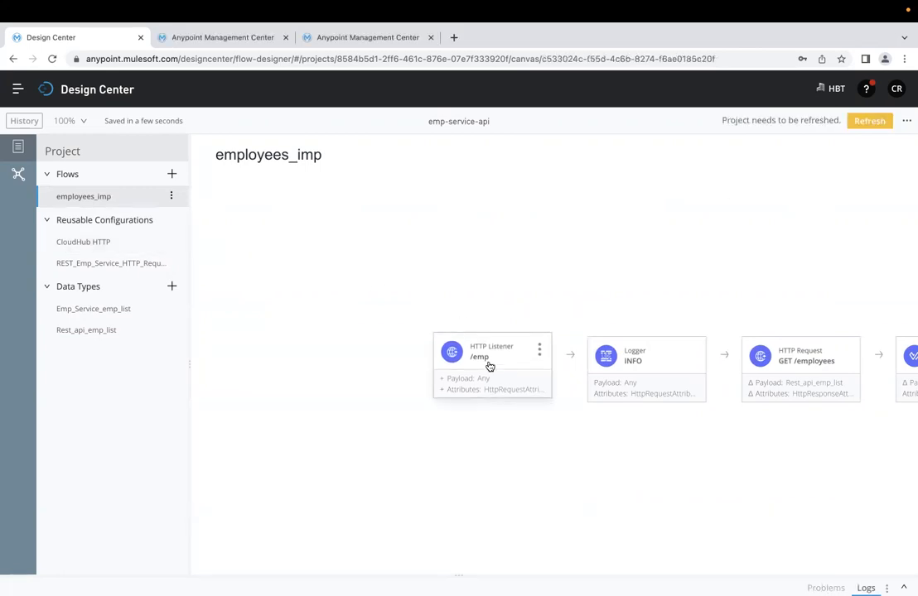
Open the CloudHub HTTP configuration used by the /emp HTTP Listener for editing.
{"action": "left_click", "coordinate": [539, 348]}
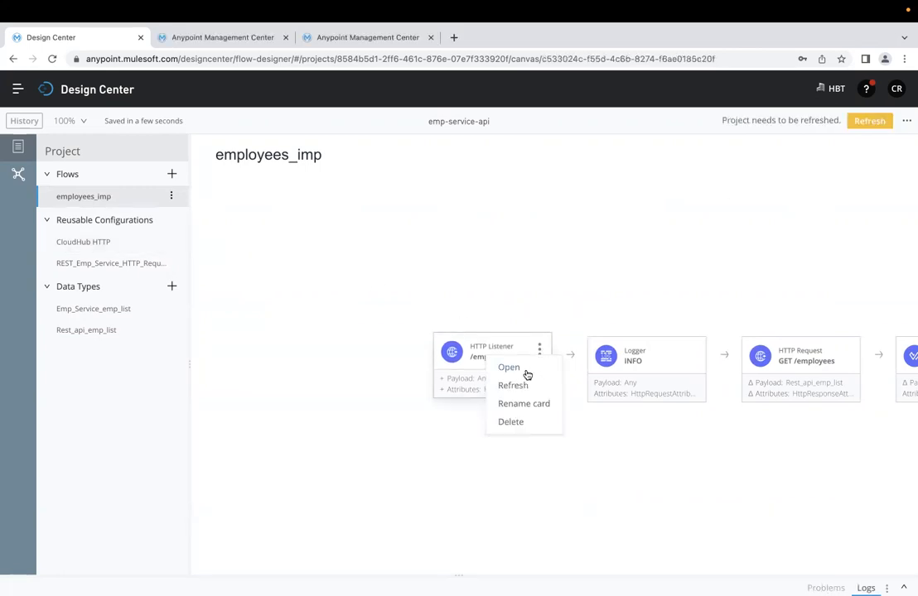
{"action": "left_click", "coordinate": [526, 374]}
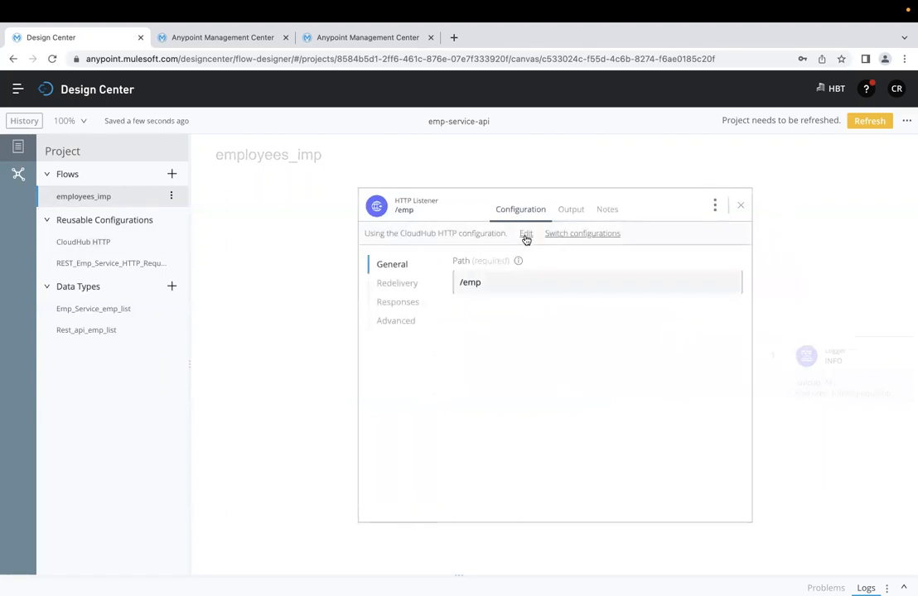
{"action": "left_click", "coordinate": [525, 235]}
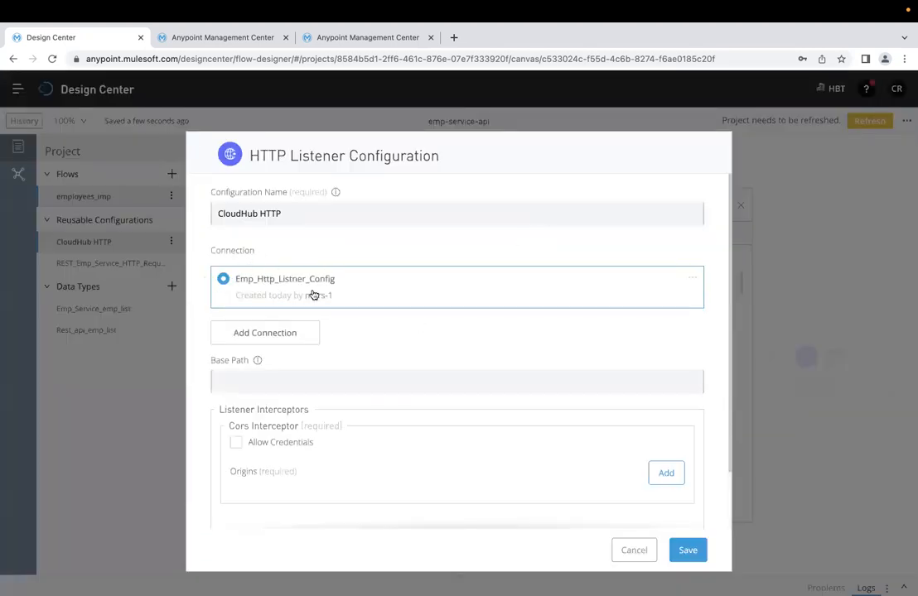
{"action": "left_click", "coordinate": [303, 339]}
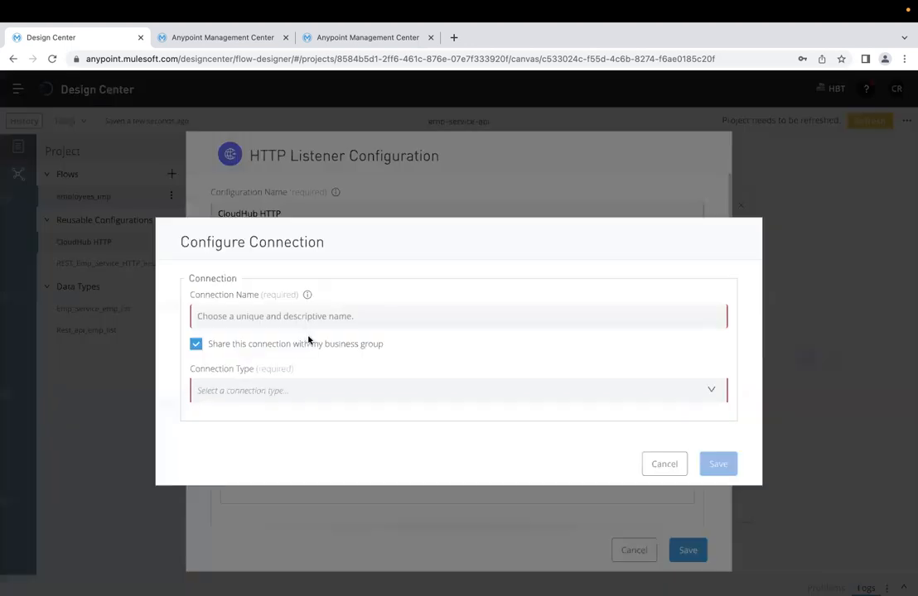
{"action": "left_click", "coordinate": [235, 390]}
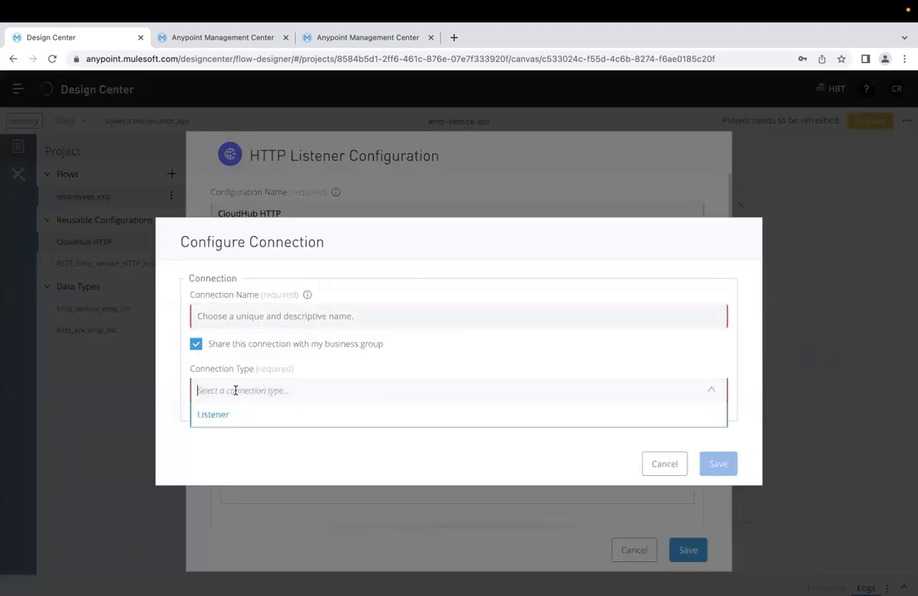
{"action": "left_click", "coordinate": [214, 416]}
{"action": "left_click", "coordinate": [259, 401]}
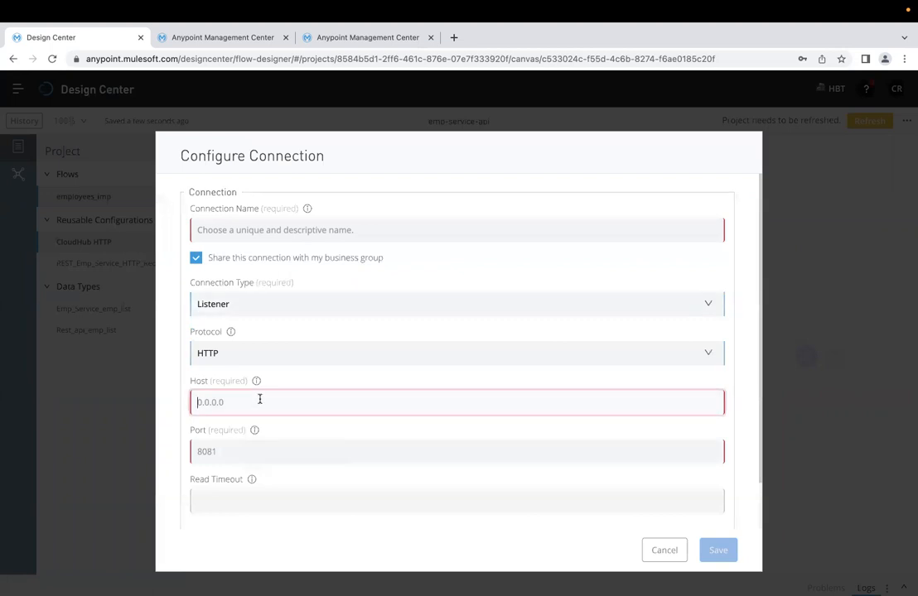
{"action": "left_click", "coordinate": [199, 452]}
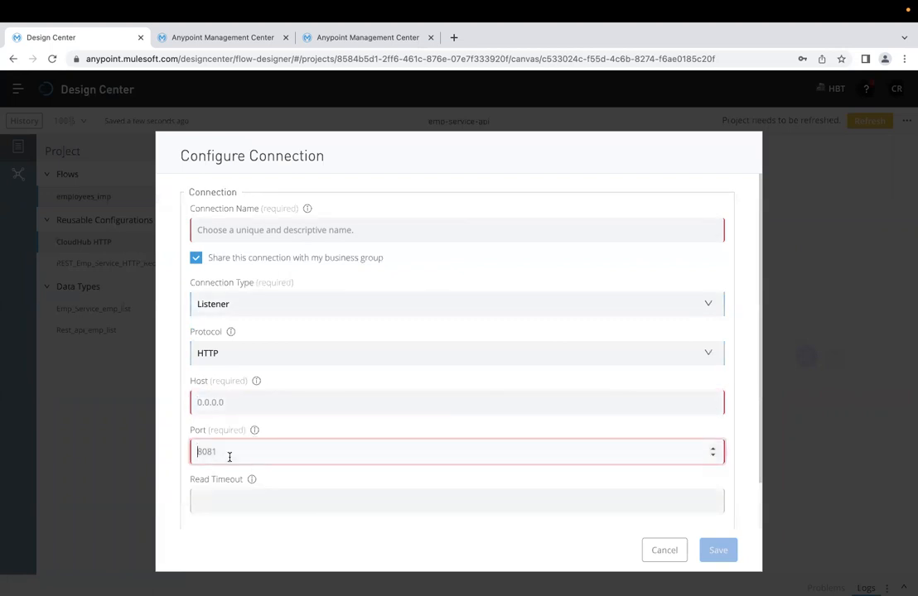
{"action": "left_click", "coordinate": [662, 550]}
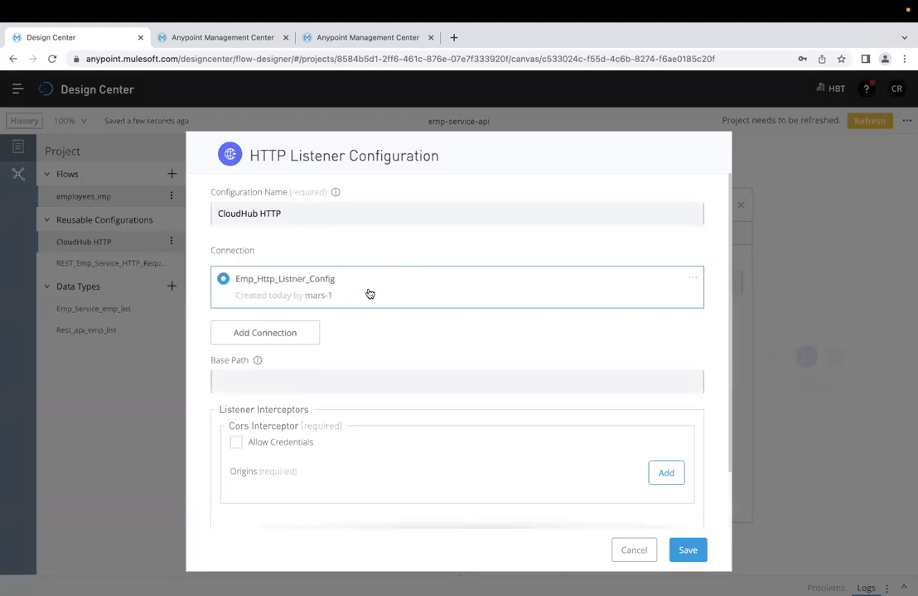
Review the type, host and port of the Emp_Http_Listner_Config connection, save the connection and listener configuration, and close the HTTP Listener.
{"action": "left_click", "coordinate": [692, 279]}
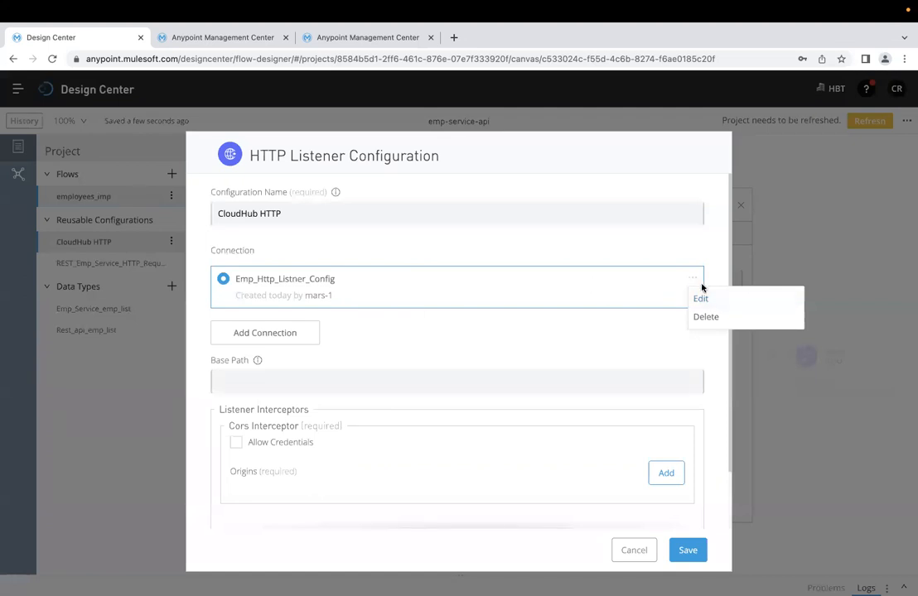
{"action": "left_click", "coordinate": [704, 300]}
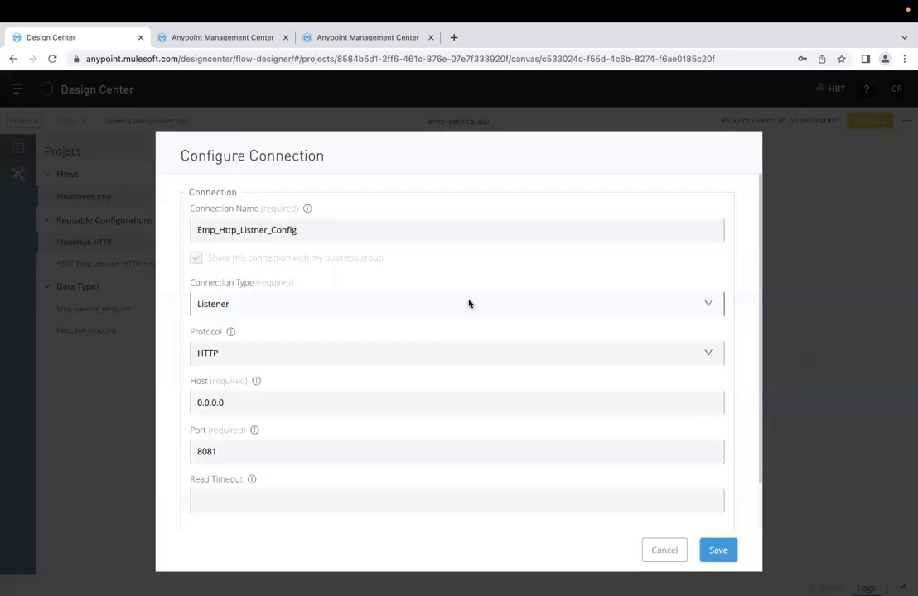
{"action": "left_click", "coordinate": [256, 301]}
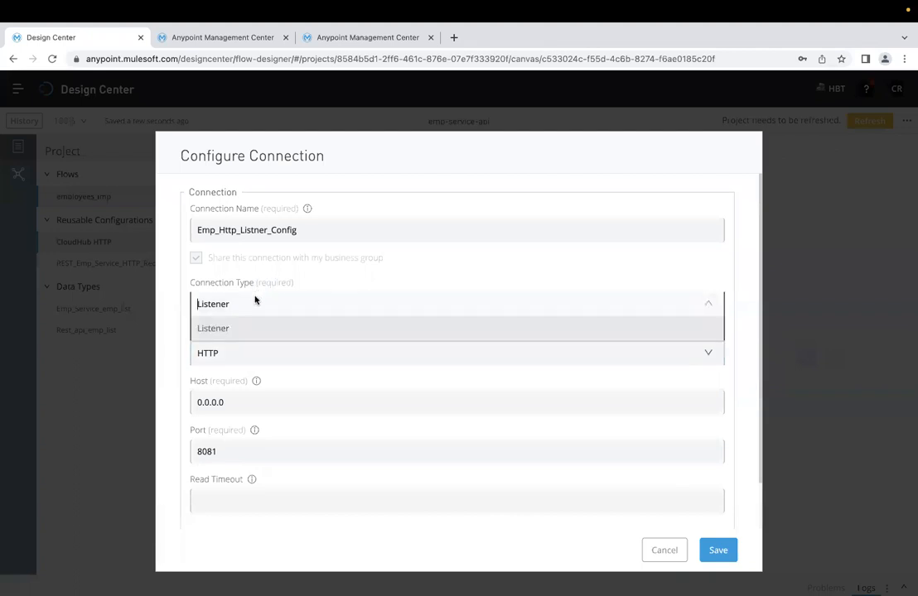
{"action": "left_click", "coordinate": [311, 235]}
{"action": "left_click", "coordinate": [264, 396]}
{"action": "left_click_drag", "start_coordinate": [265, 396], "coordinate": [177, 399]}
{"action": "left_click", "coordinate": [241, 394]}
{"action": "left_click", "coordinate": [256, 448]}
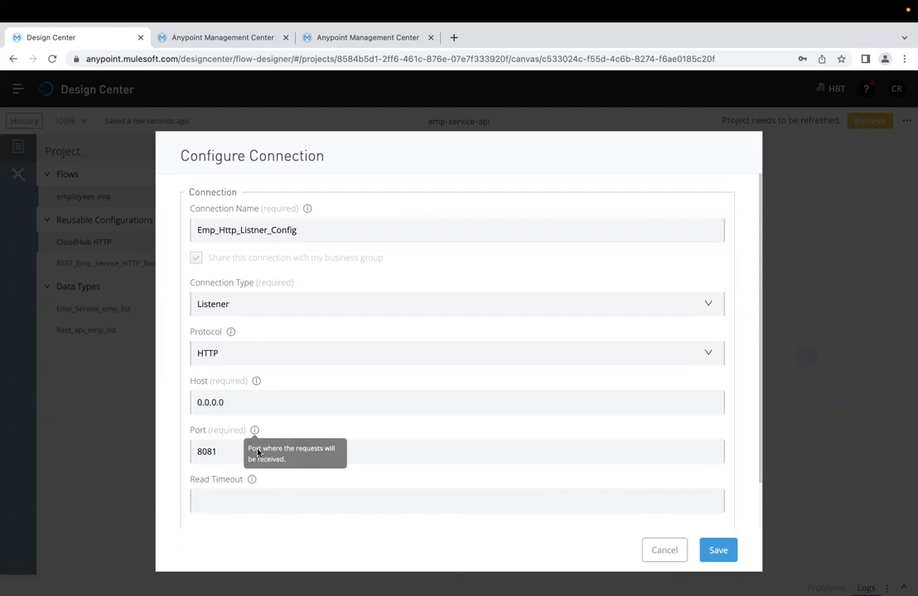
{"action": "left_click", "coordinate": [719, 550]}
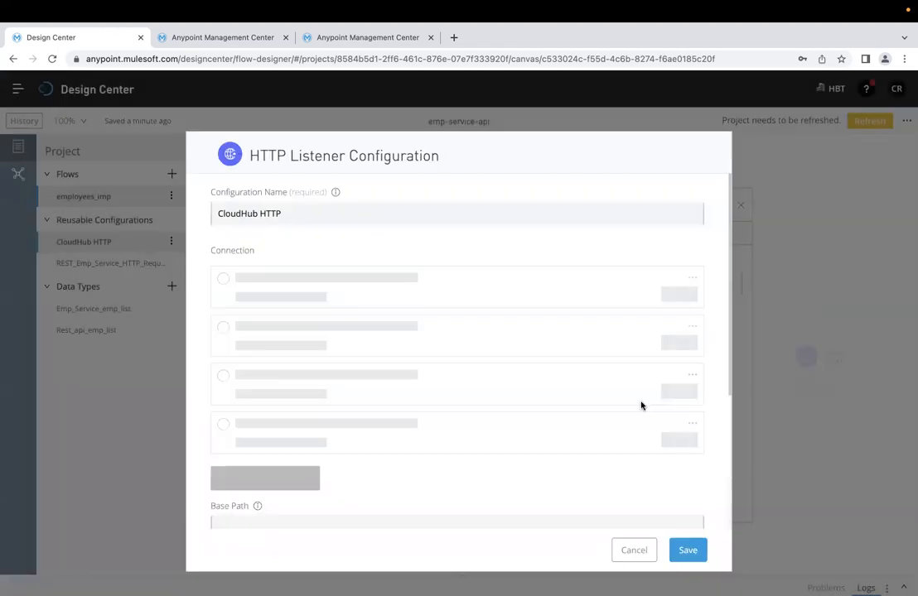
{"action": "left_click", "coordinate": [688, 550]}
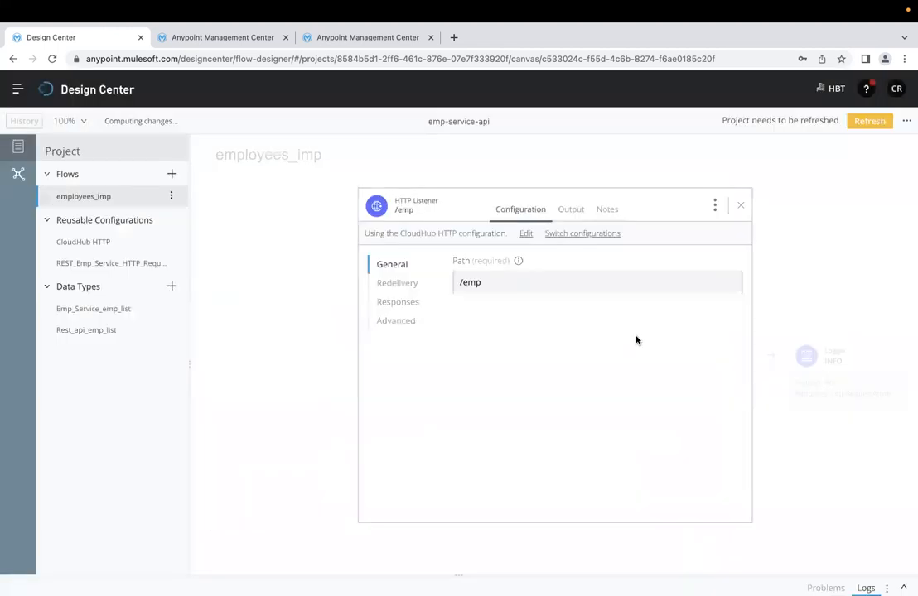
{"action": "left_click", "coordinate": [741, 206]}
{"action": "scroll", "coordinate": [752, 183], "scroll_direction": "right", "scroll_amount": 3}
{"action": "scroll", "coordinate": [752, 184], "scroll_direction": "left", "scroll_amount": 4}
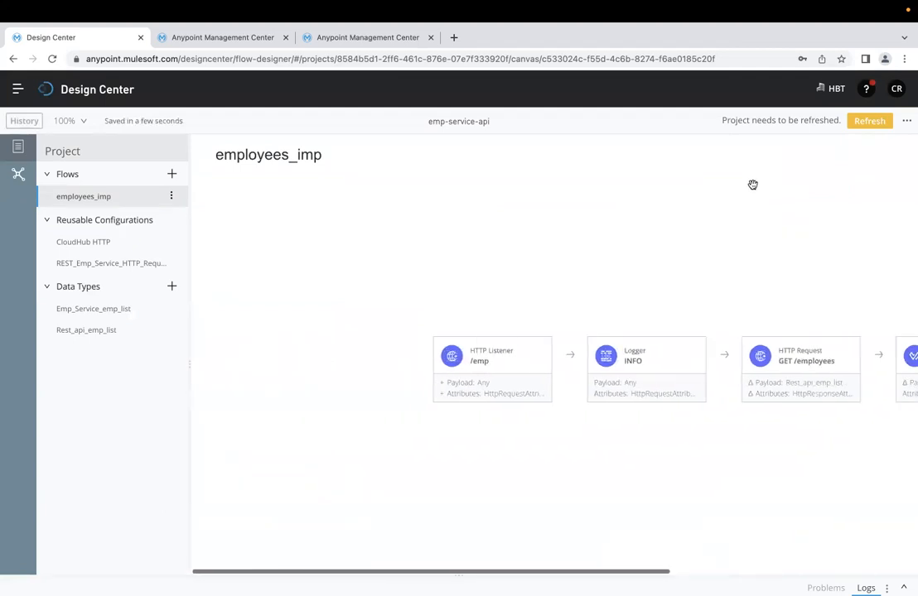
{"action": "scroll", "coordinate": [699, 187], "scroll_direction": "right", "scroll_amount": 1}
{"action": "scroll", "coordinate": [699, 187], "scroll_direction": "right", "scroll_amount": 2}
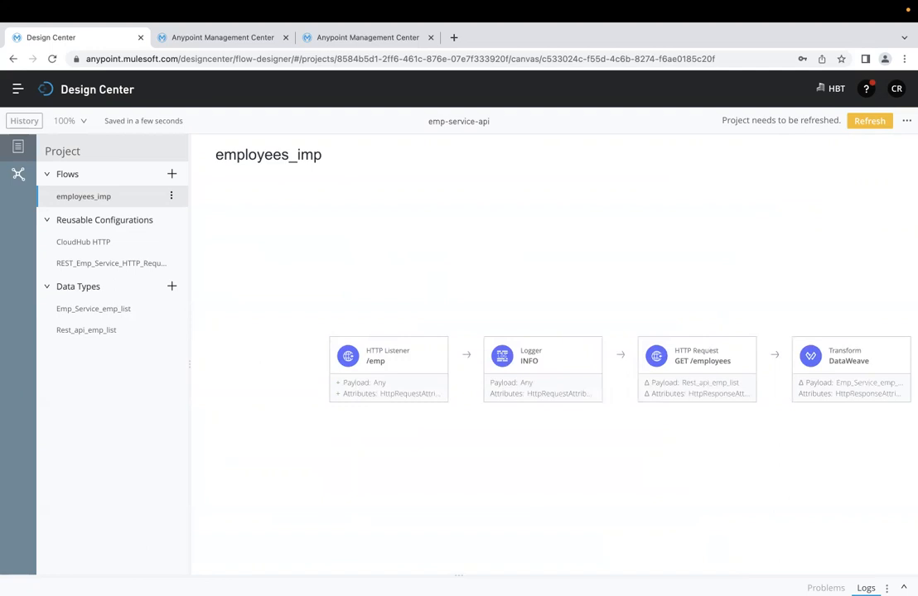
View the project in Runtime Manager in place of the older management tabs, and check the available environments without switching.
{"action": "left_click", "coordinate": [906, 121]}
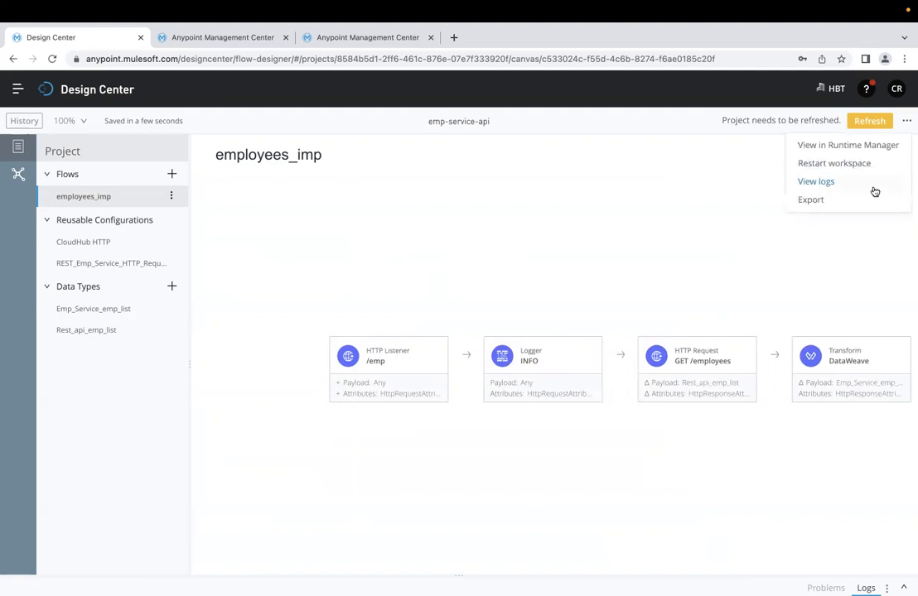
{"action": "left_click", "coordinate": [807, 146]}
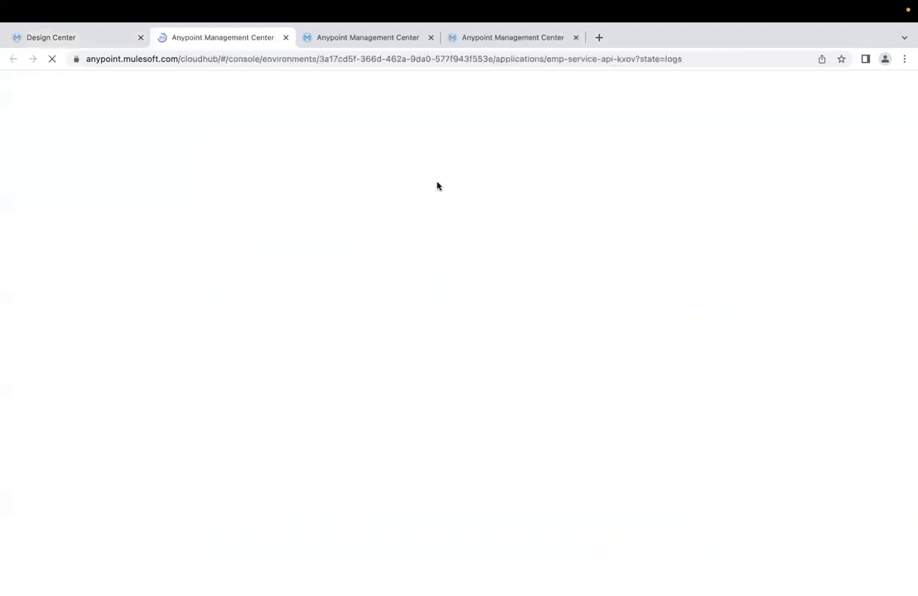
{"action": "left_click", "coordinate": [431, 37]}
{"action": "left_click", "coordinate": [430, 38]}
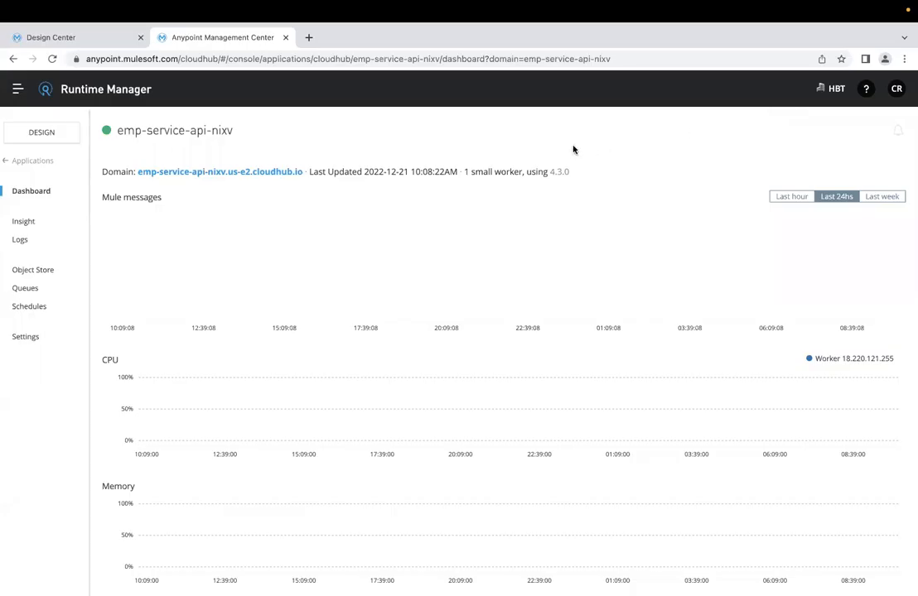
{"action": "left_click", "coordinate": [51, 139]}
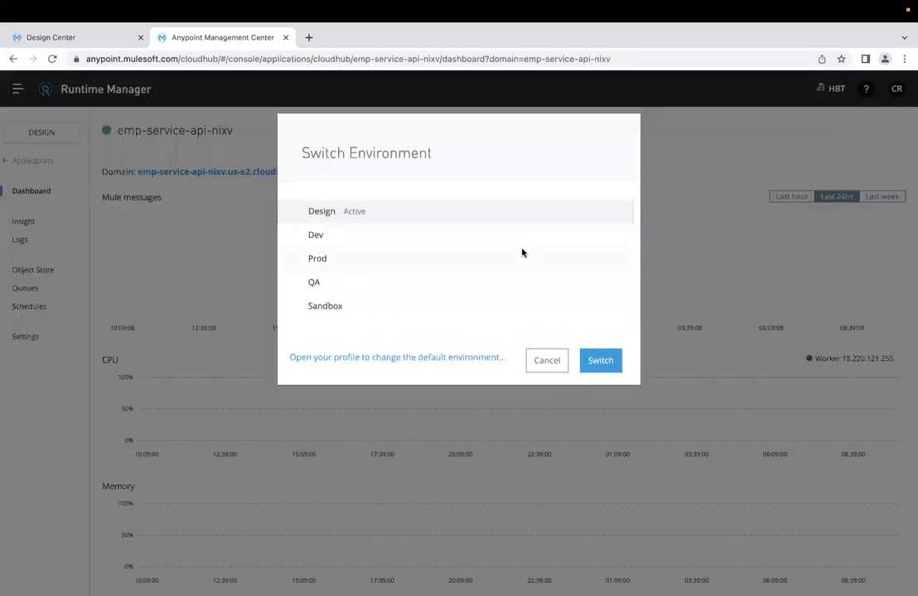
{"action": "left_click", "coordinate": [546, 358]}
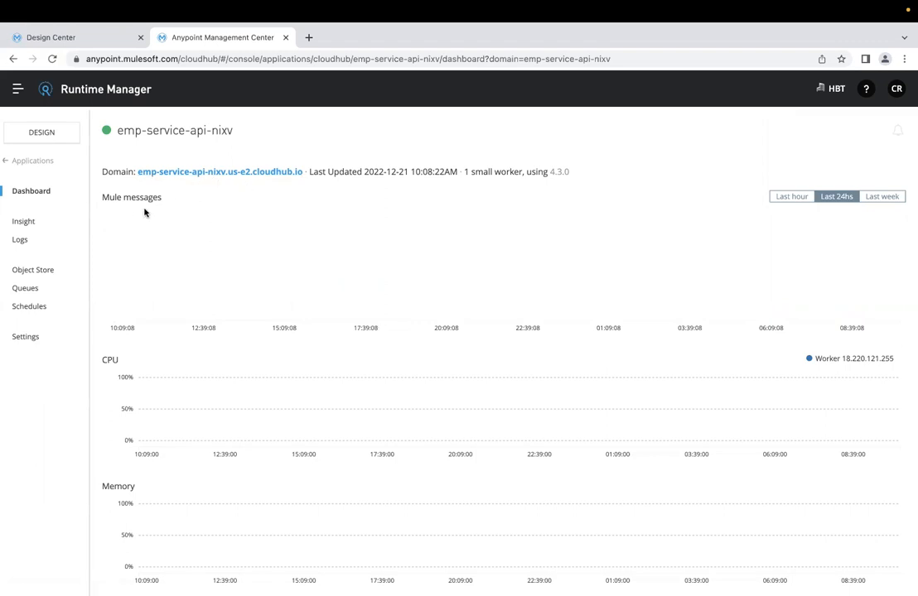
Open the deployed application's domain link in a separate tab and bring up the application's logs in Runtime Manager.
{"action": "left_click", "coordinate": [186, 176]}
{"action": "left_click", "coordinate": [214, 38]}
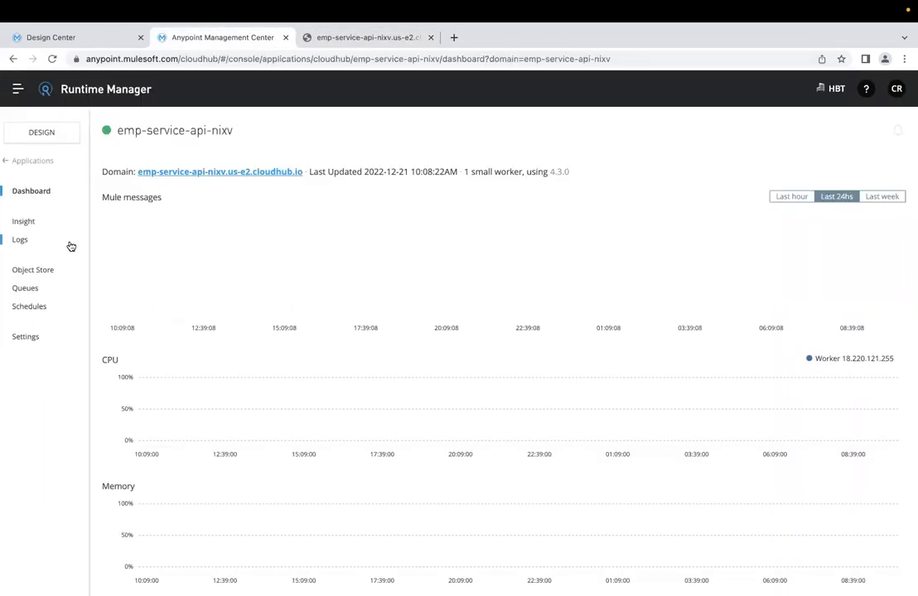
{"action": "left_click", "coordinate": [37, 240]}
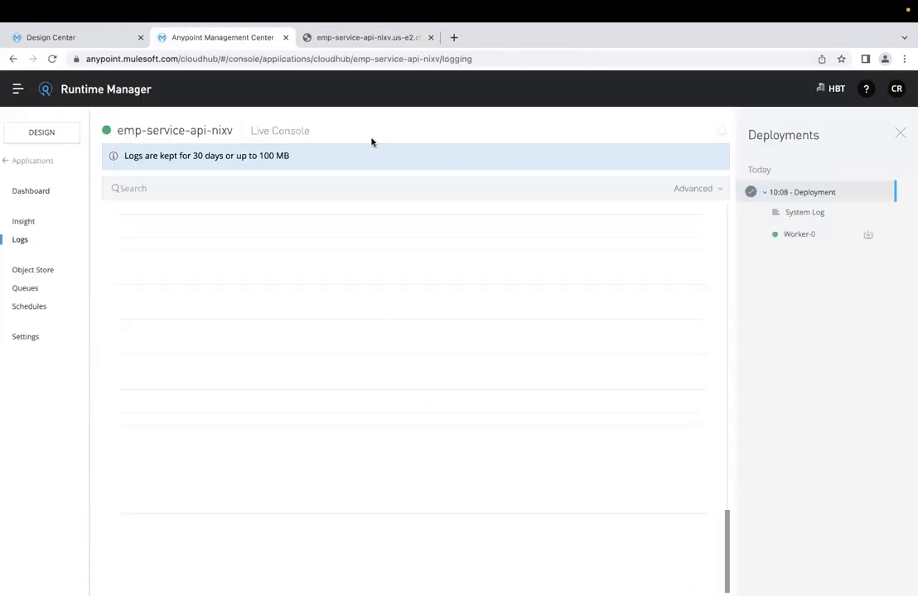
Load the /emp path of emp-service-api-nixv.us-e2.cloudhub.io in the browser.
{"action": "left_click", "coordinate": [376, 38]}
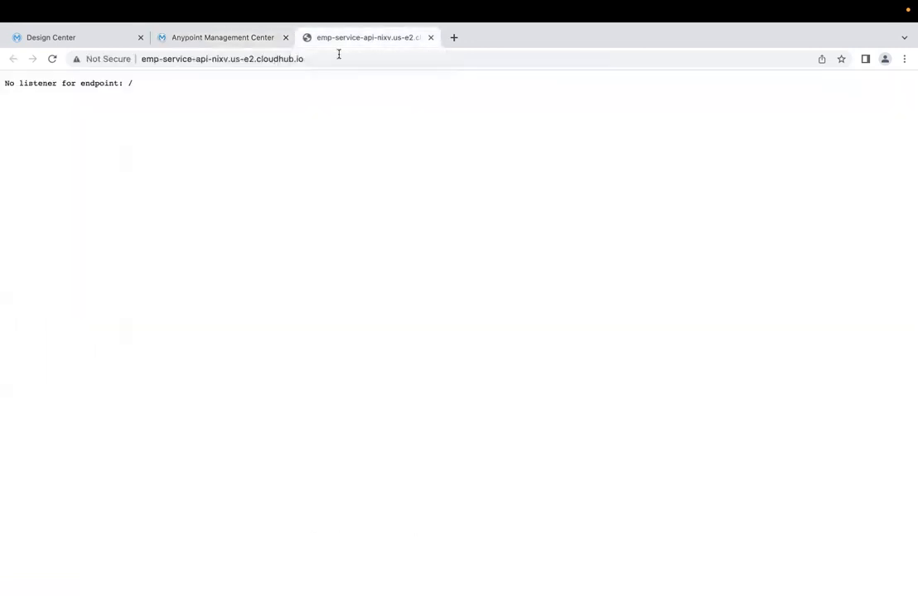
{"action": "left_click", "coordinate": [317, 58]}
{"action": "left_click", "coordinate": [318, 58]}
{"action": "type", "text": "emp"}
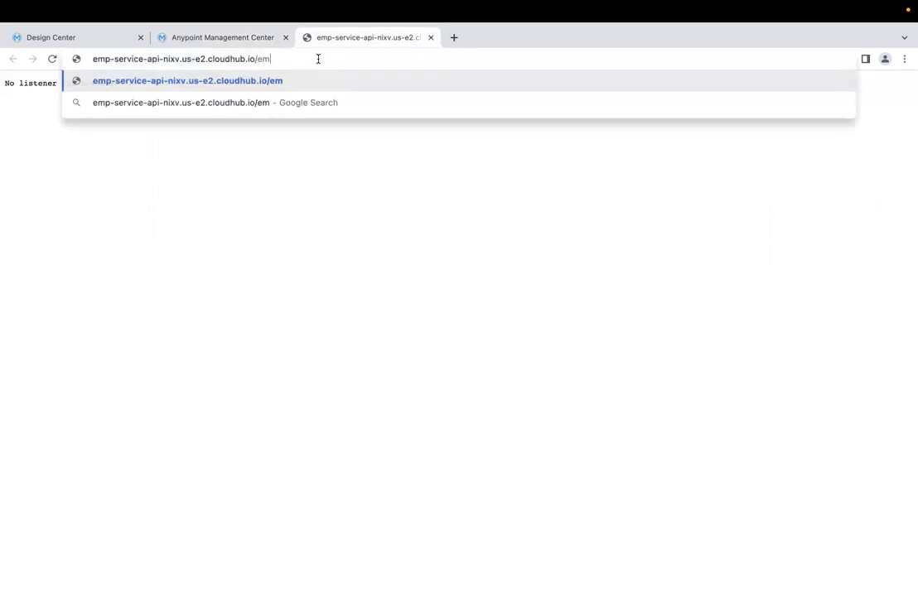
{"action": "key", "text": "Return"}
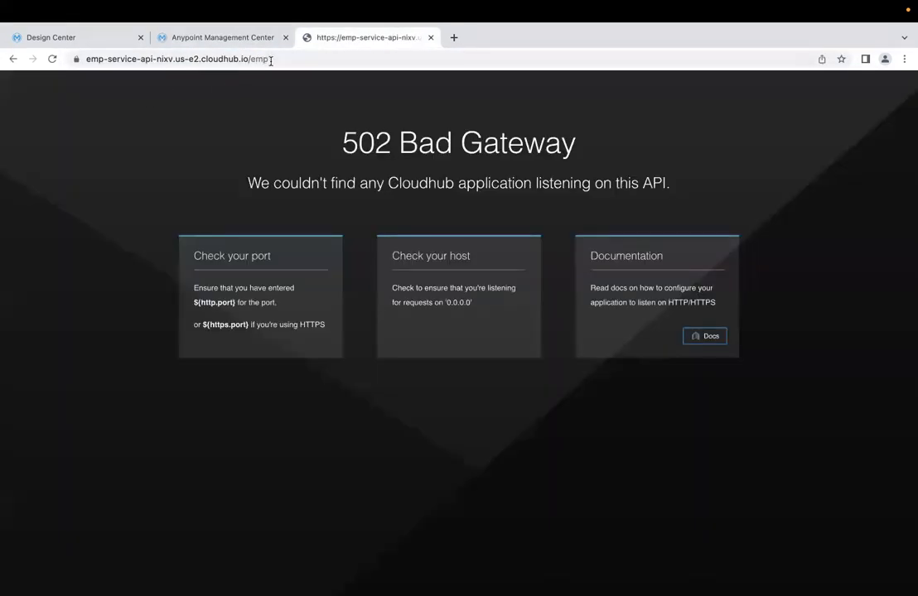
{"action": "left_click", "coordinate": [290, 59]}
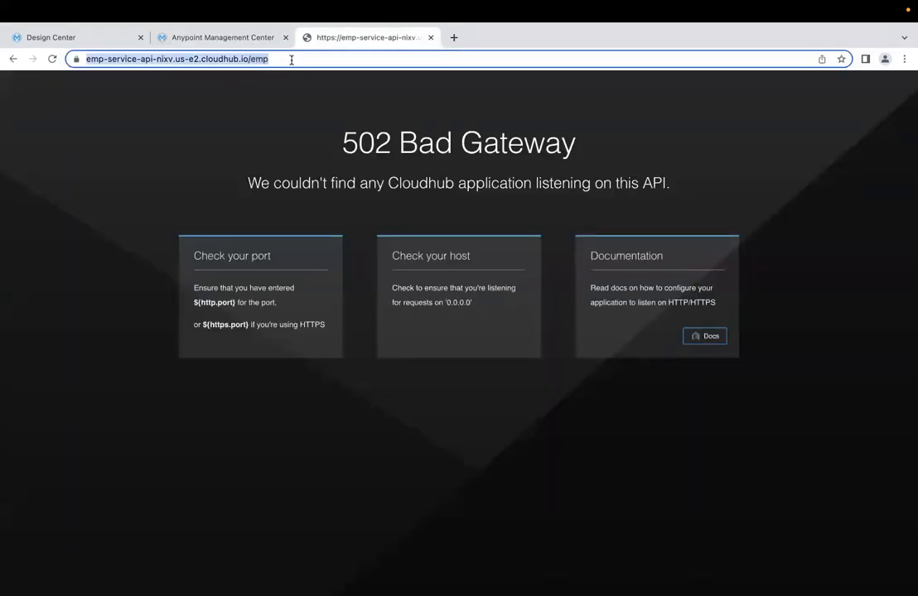
{"action": "left_click", "coordinate": [291, 60]}
{"action": "key", "text": "super+a"}
{"action": "key", "text": "super+c"}
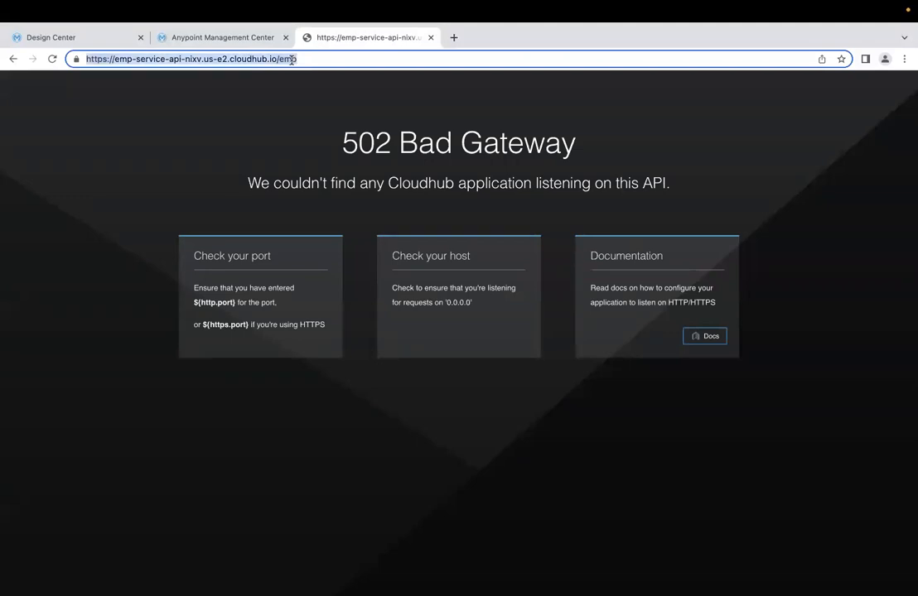
{"action": "key", "text": "super+Tab"}
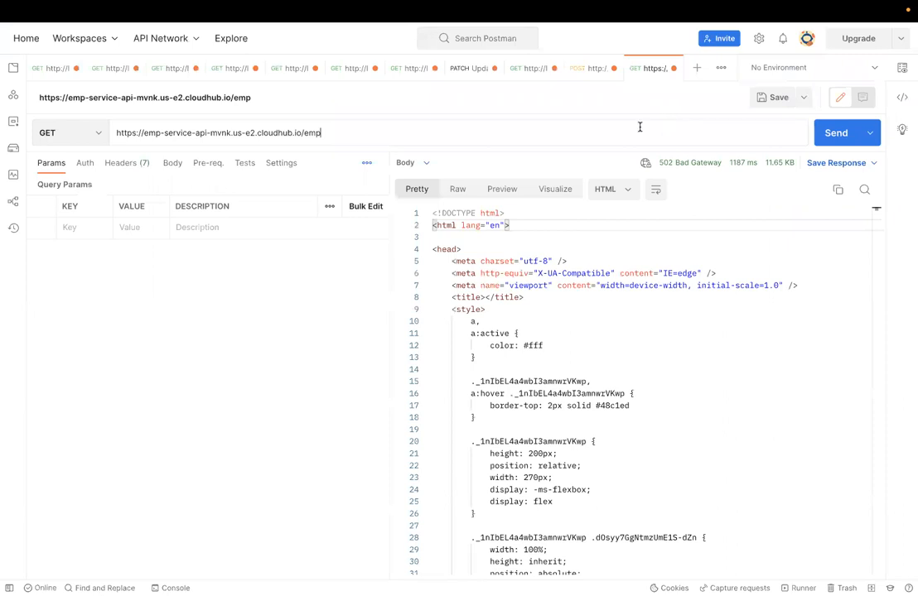
{"action": "triple_click", "coordinate": [640, 126]}
{"action": "key", "text": "super+v"}
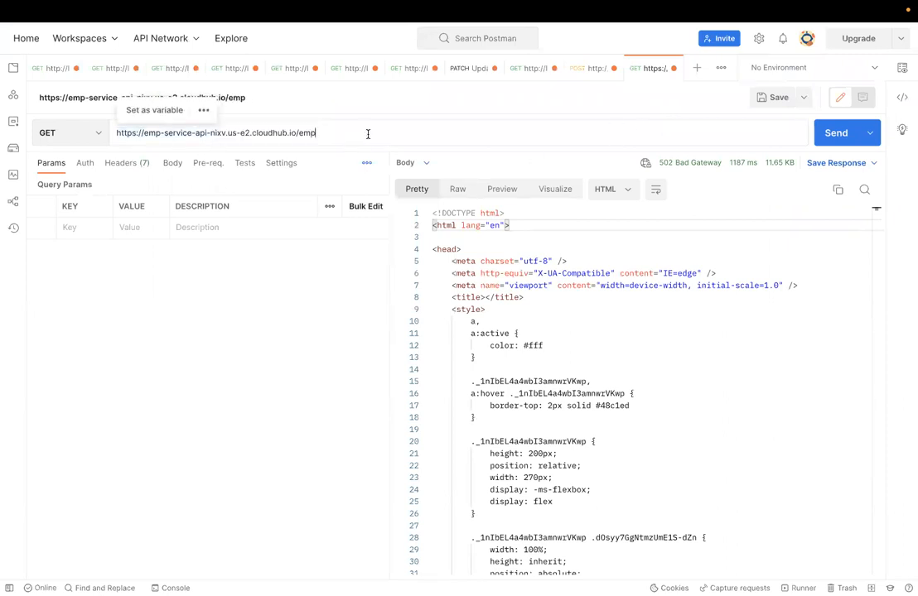
{"action": "key", "text": "super+Return"}
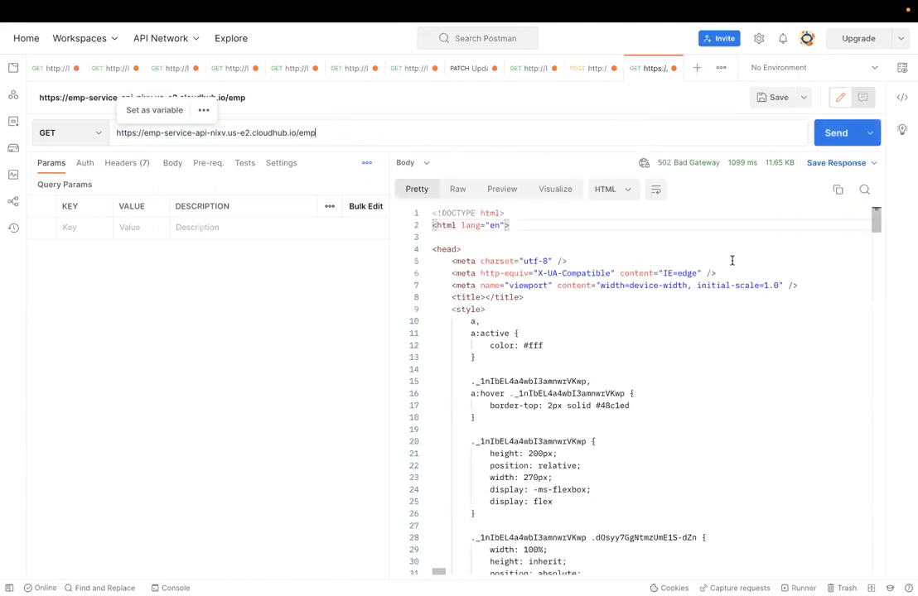
{"action": "left_click", "coordinate": [732, 261]}
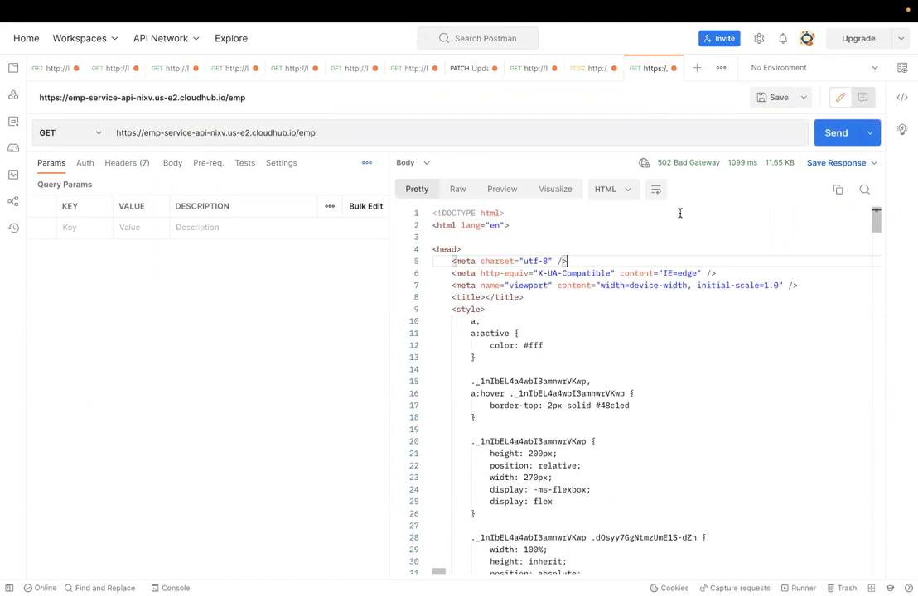
Change the request URL's protocol to http and send the GET request again.
{"action": "left_click", "coordinate": [136, 133]}
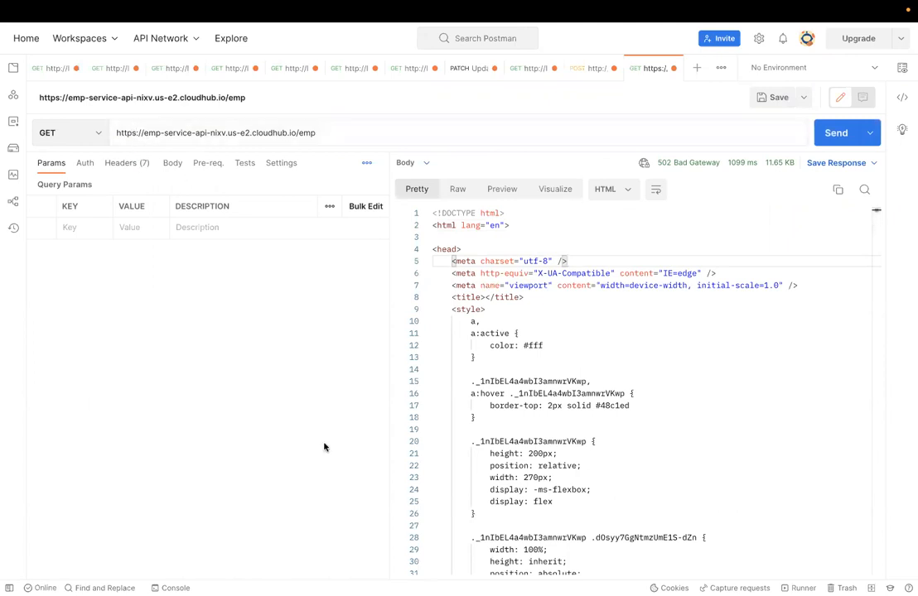
{"action": "key", "text": "BackSpace"}
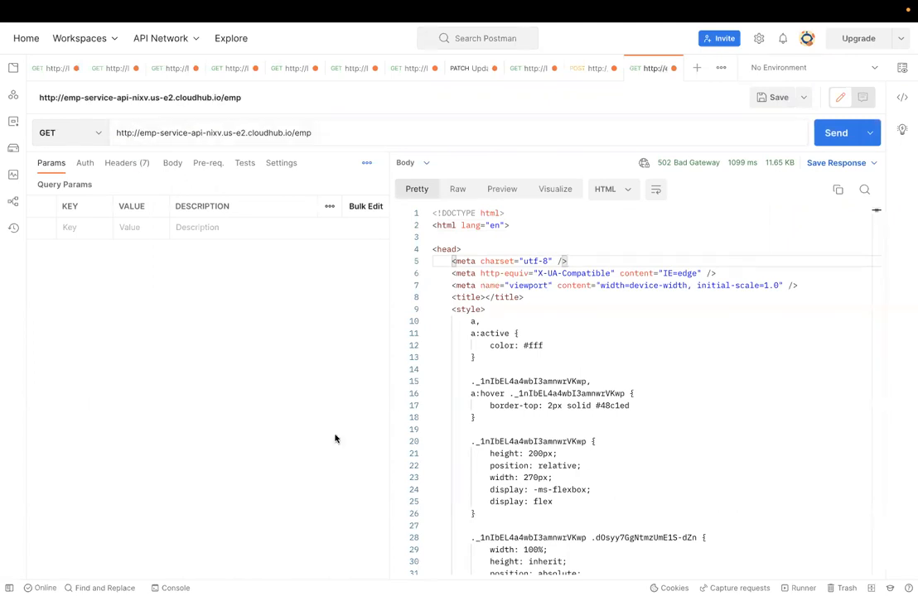
{"action": "left_click", "coordinate": [837, 135]}
Examine the employees array and the fields of its first record in the JSON response.
{"action": "left_click", "coordinate": [640, 369]}
{"action": "left_click_drag", "start_coordinate": [434, 213], "coordinate": [494, 520]}
{"action": "left_click", "coordinate": [494, 522]}
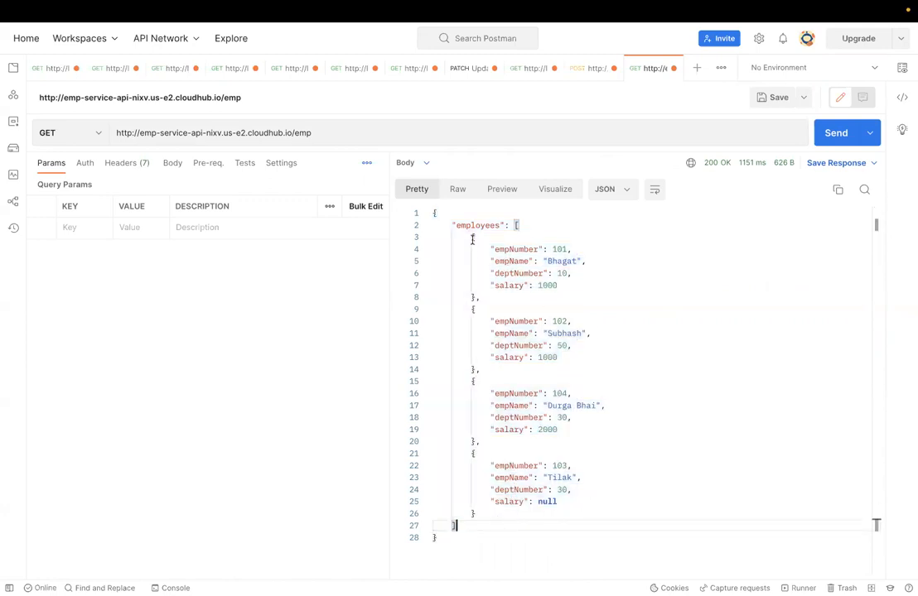
{"action": "left_click_drag", "start_coordinate": [472, 240], "coordinate": [485, 298]}
{"action": "left_click", "coordinate": [485, 297]}
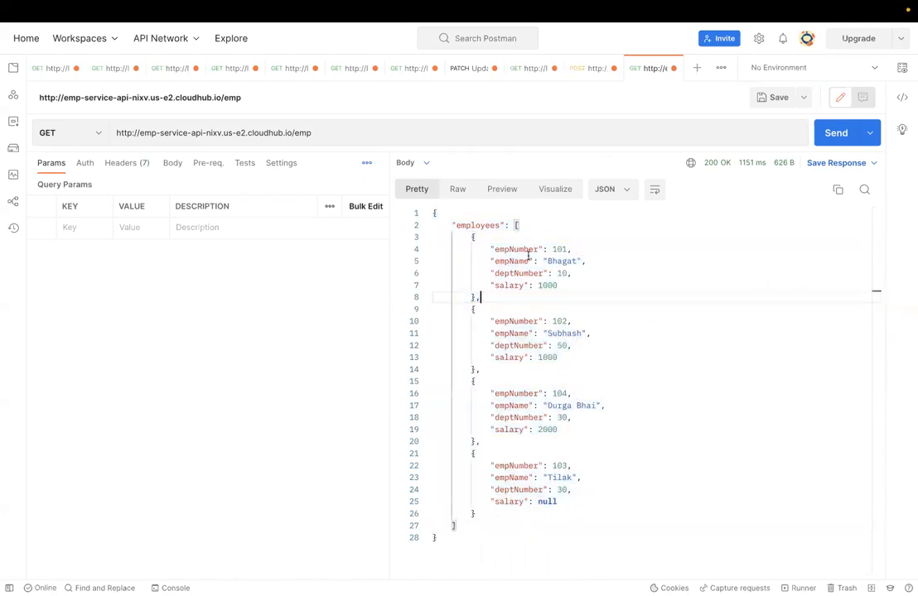
{"action": "left_click", "coordinate": [532, 220]}
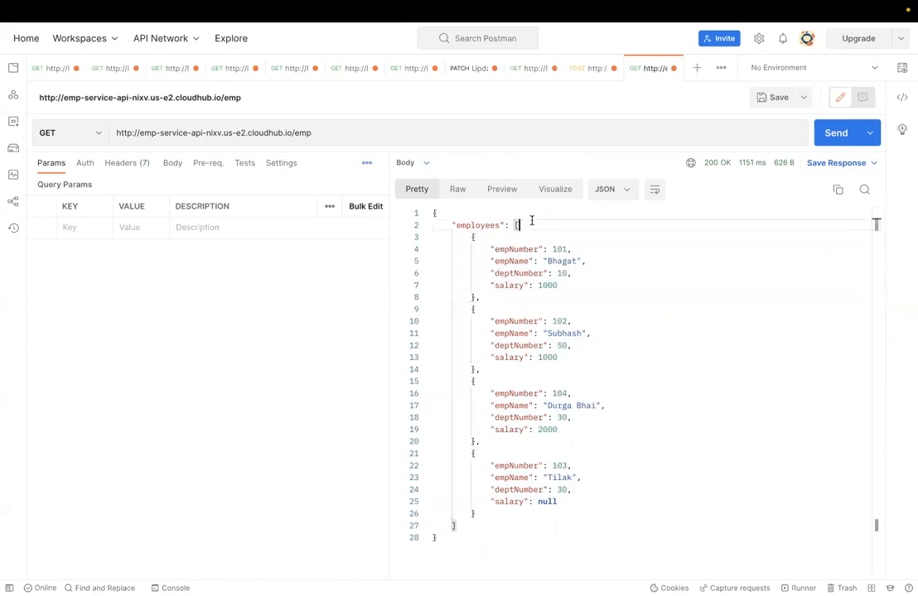
Switch back to the browser and locate the Flow Started entry in the application's Runtime Manager log.
{"action": "key", "text": "super+Tab"}
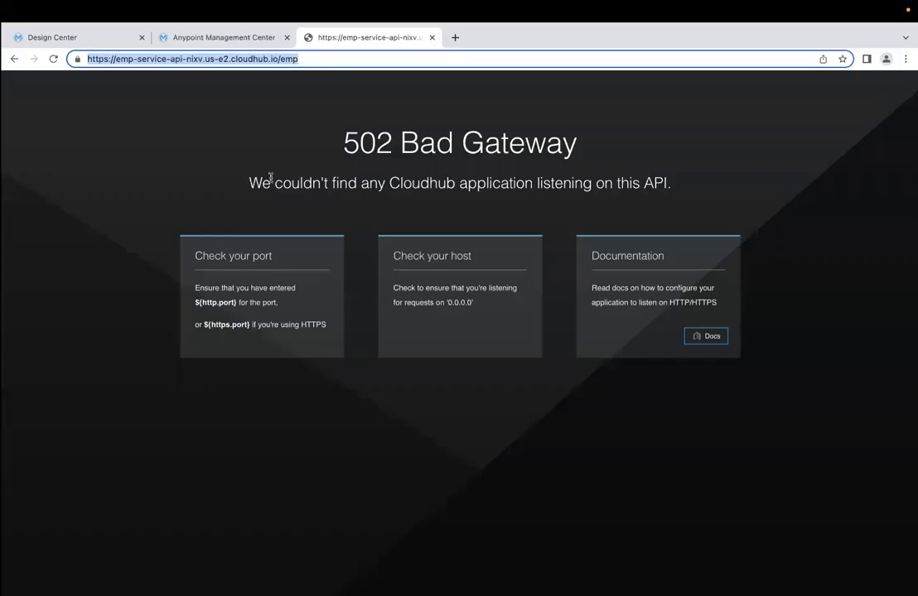
{"action": "left_click", "coordinate": [90, 38]}
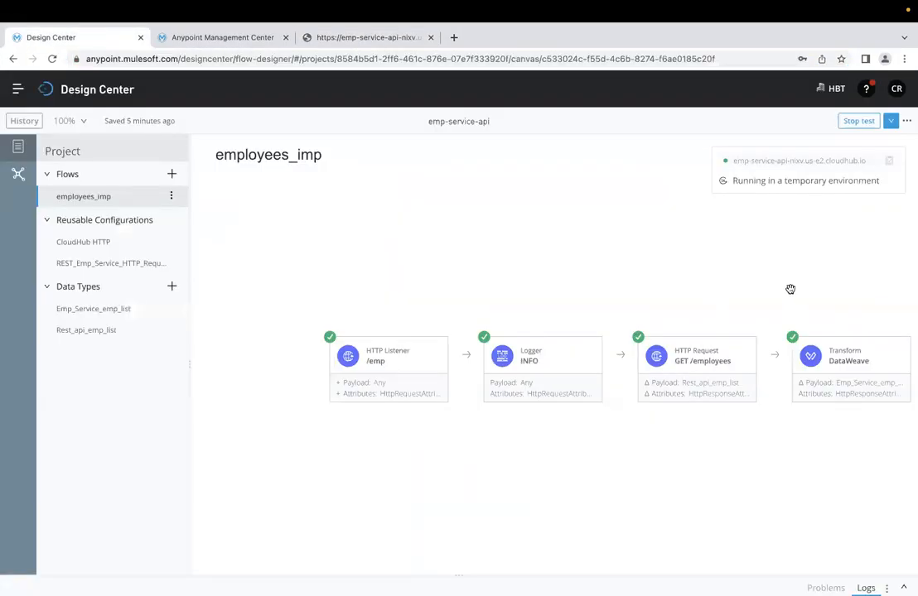
{"action": "left_click", "coordinate": [246, 39]}
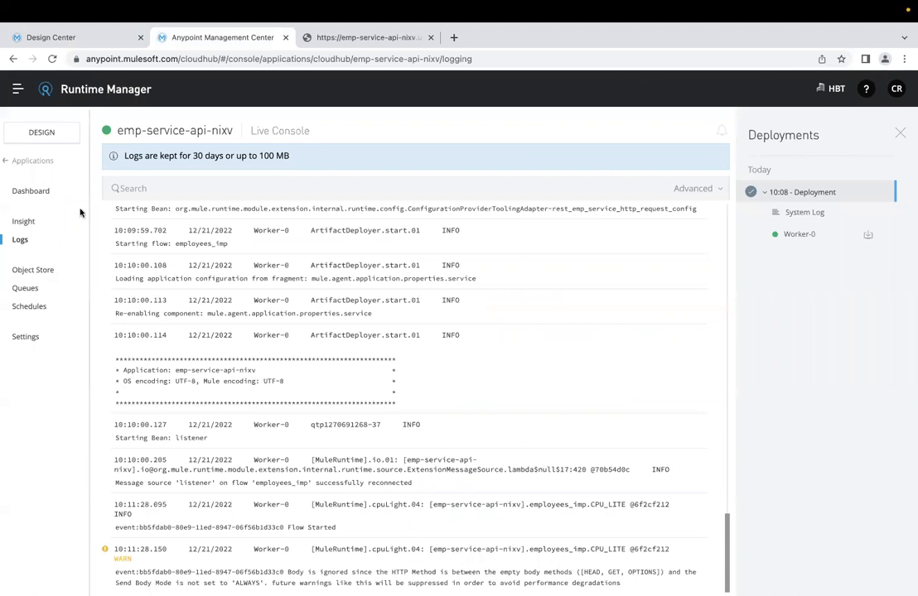
{"action": "left_click_drag", "start_coordinate": [110, 531], "coordinate": [337, 530]}
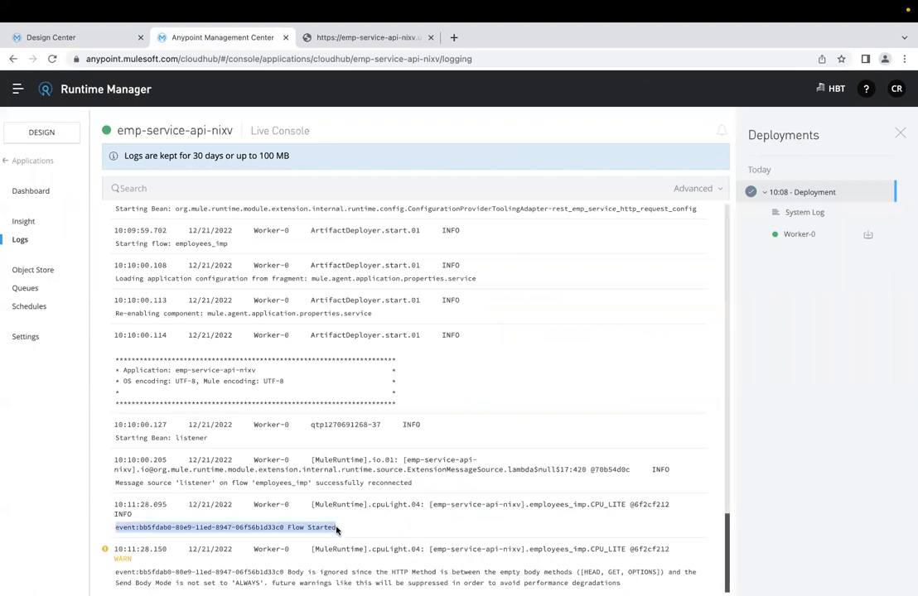
Review the latest log entries and log options of the project in Design Center, and collapse the logs again.
{"action": "left_click", "coordinate": [79, 38]}
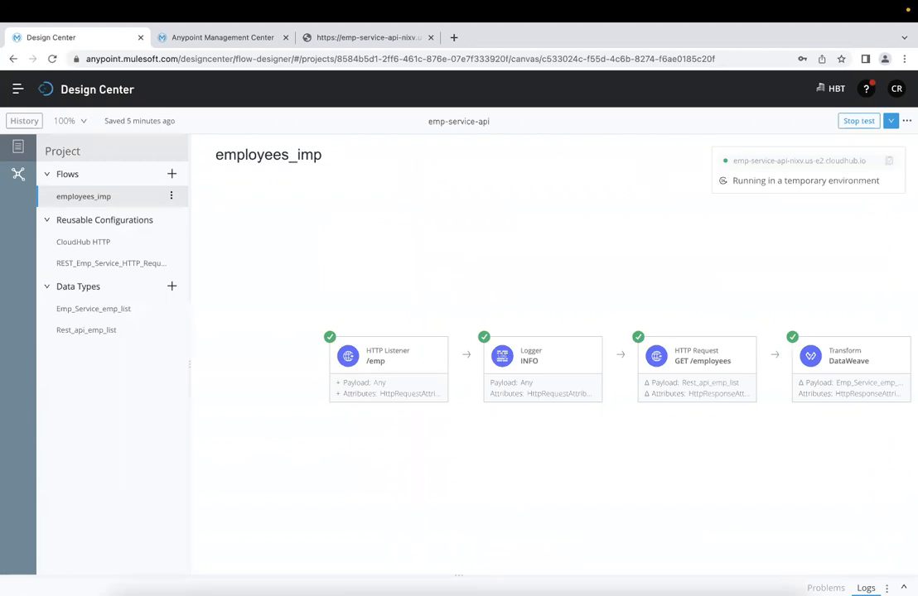
{"action": "left_click_drag", "start_coordinate": [572, 589], "coordinate": [571, 483]}
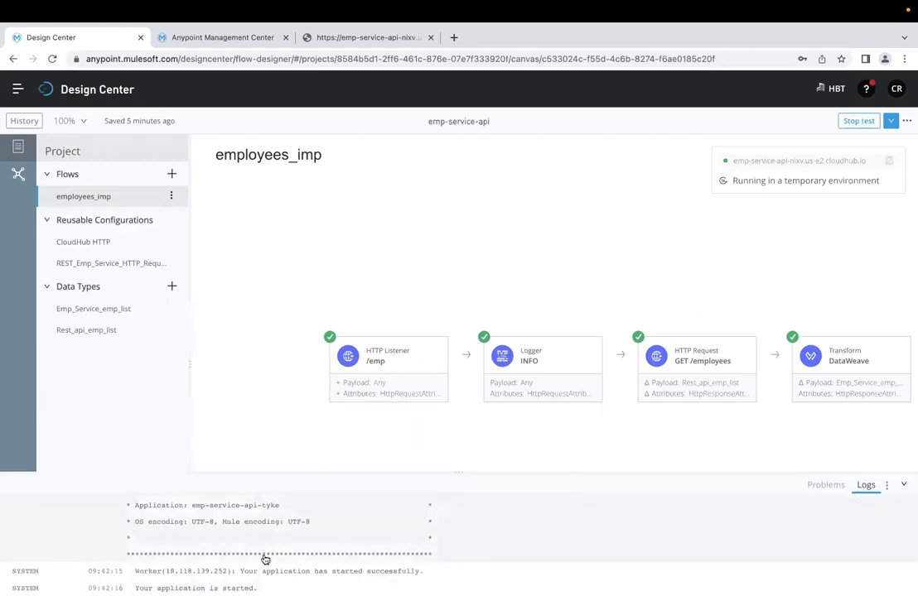
{"action": "scroll", "coordinate": [276, 576], "scroll_direction": "down", "scroll_amount": 10}
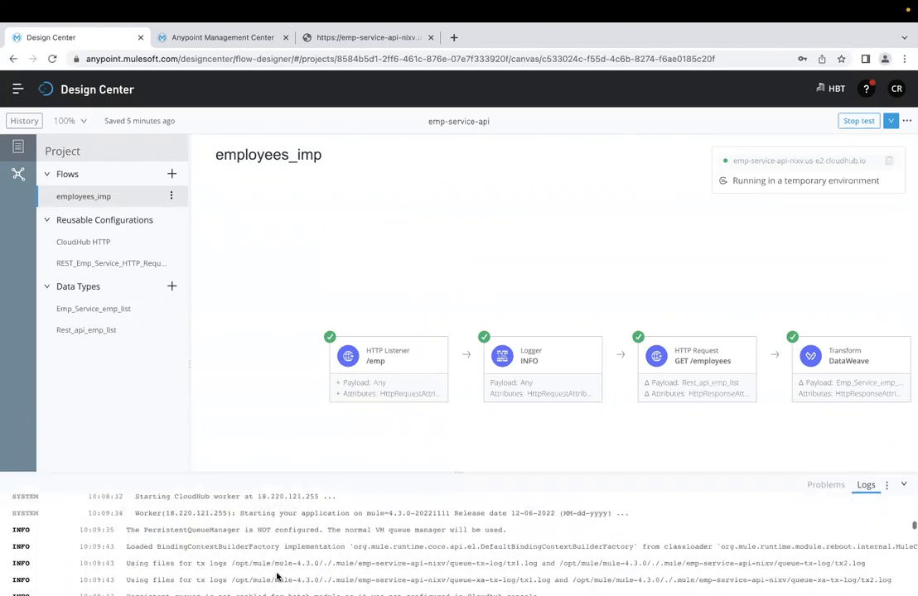
{"action": "scroll", "coordinate": [277, 575], "scroll_direction": "down", "scroll_amount": 10}
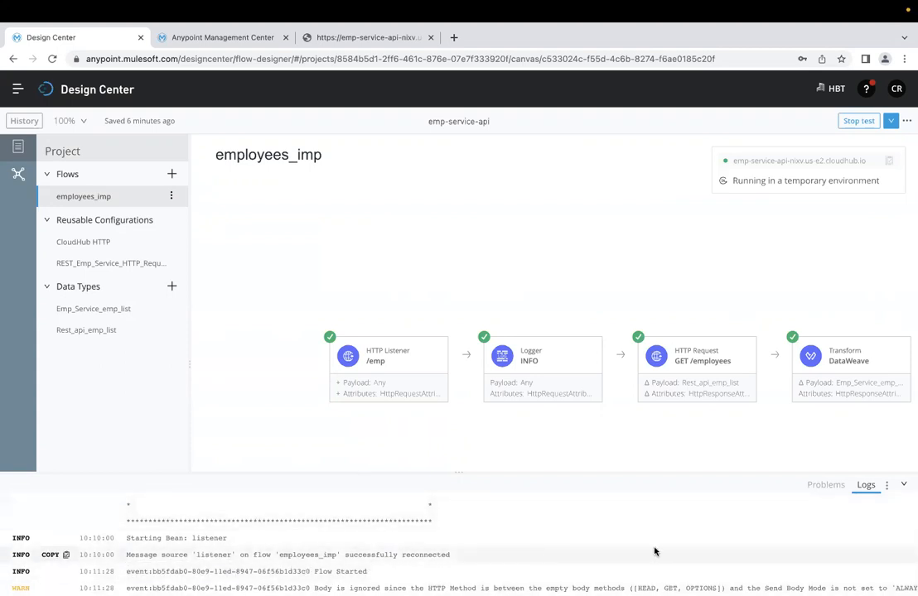
{"action": "left_click", "coordinate": [886, 486]}
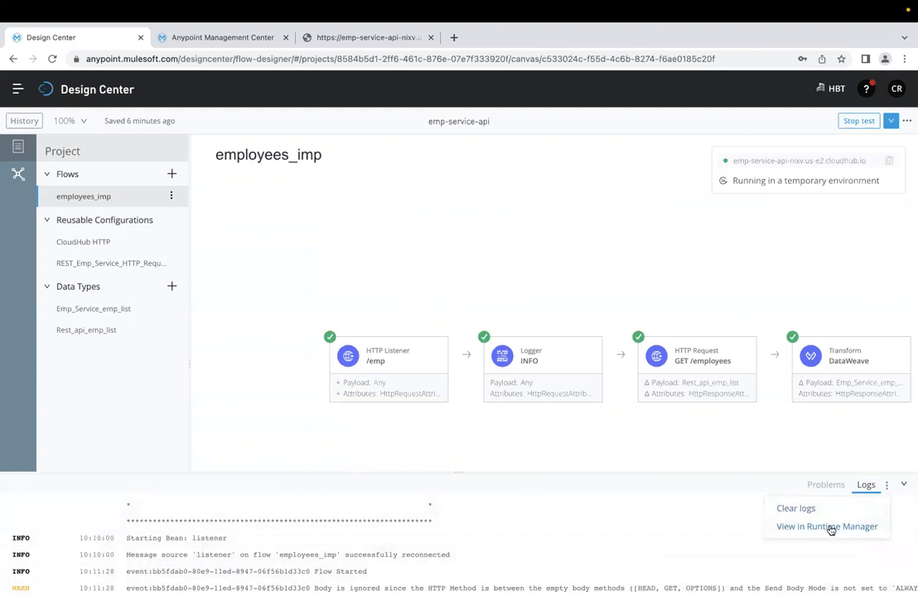
{"action": "left_click", "coordinate": [780, 530]}
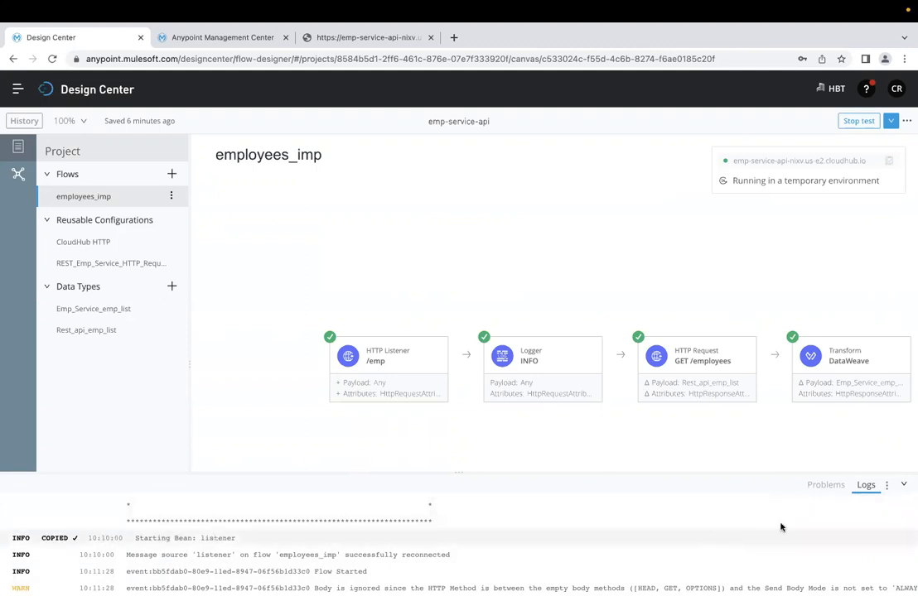
{"action": "left_click", "coordinate": [903, 485]}
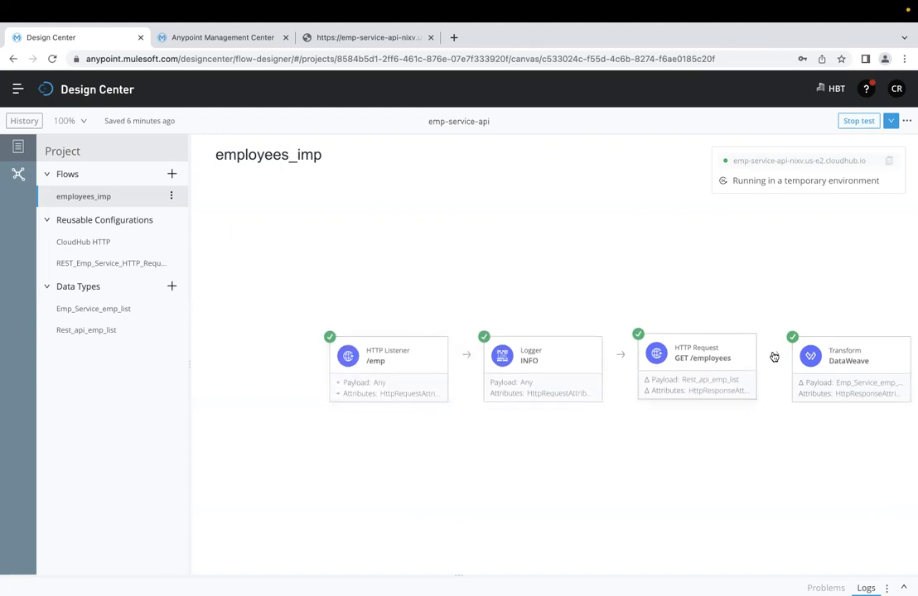
Compare the recorded input and output payloads of the Transform component in the employees_imp flow and close its settings.
{"action": "left_click", "coordinate": [899, 348]}
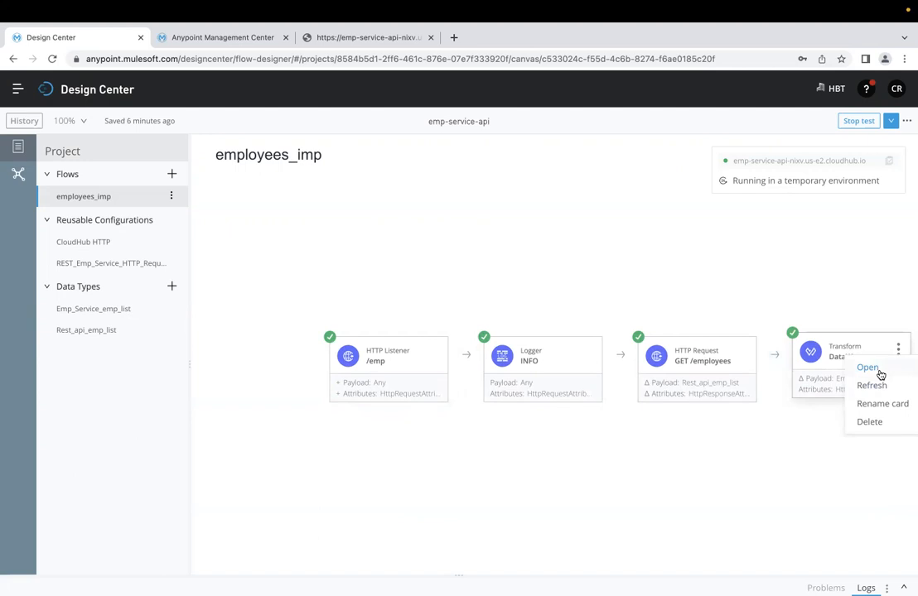
{"action": "left_click", "coordinate": [879, 375]}
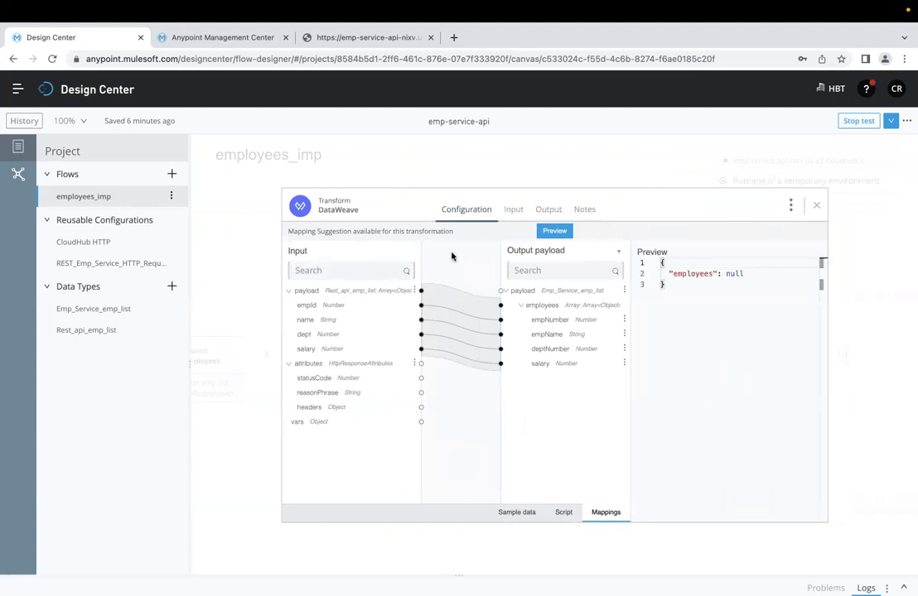
{"action": "left_click", "coordinate": [512, 211]}
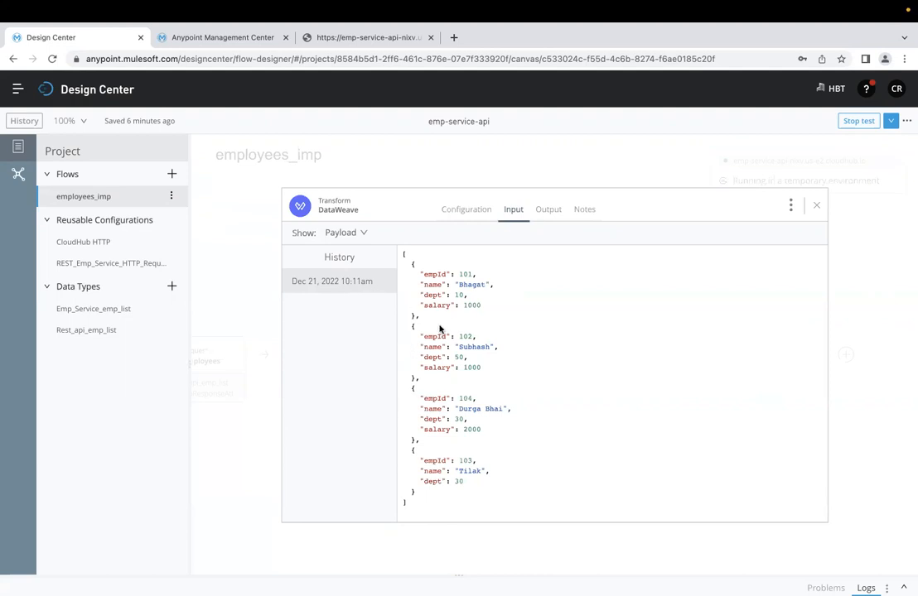
{"action": "left_click", "coordinate": [550, 215]}
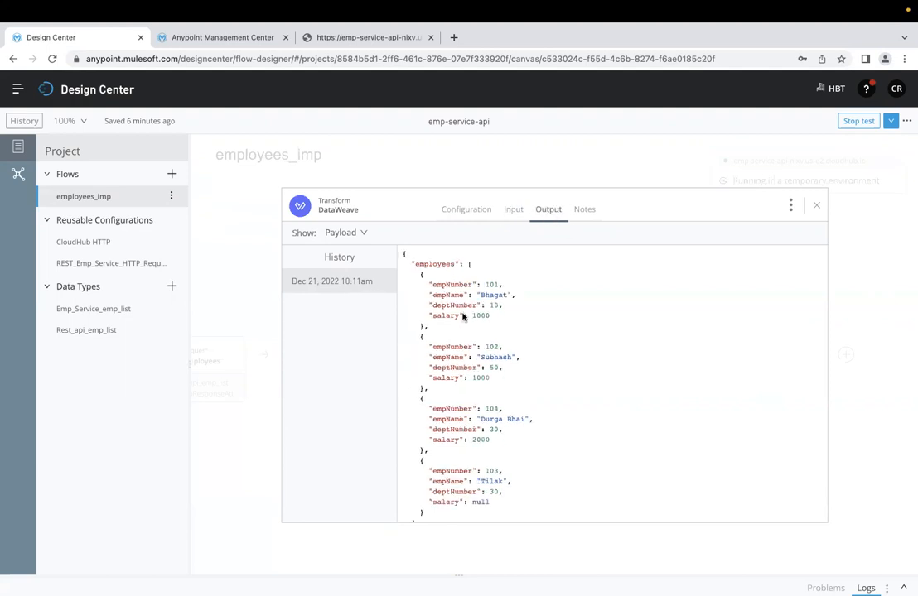
{"action": "left_click_drag", "start_coordinate": [403, 253], "coordinate": [451, 450]}
{"action": "left_click", "coordinate": [480, 381]}
{"action": "left_click", "coordinate": [819, 210]}
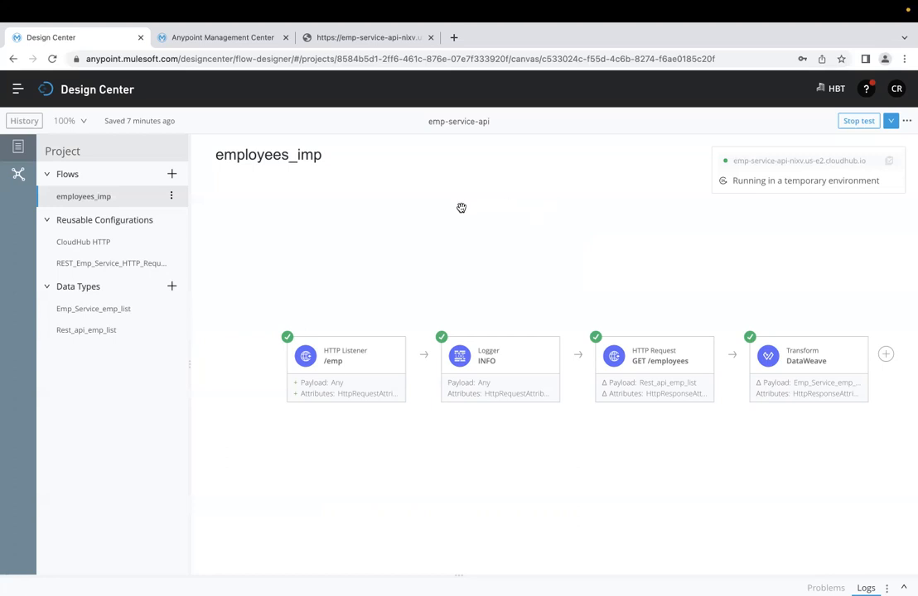
Change the browser's /emp address from https to http, reload it and highlight the full returned JSON.
{"action": "left_click", "coordinate": [350, 44]}
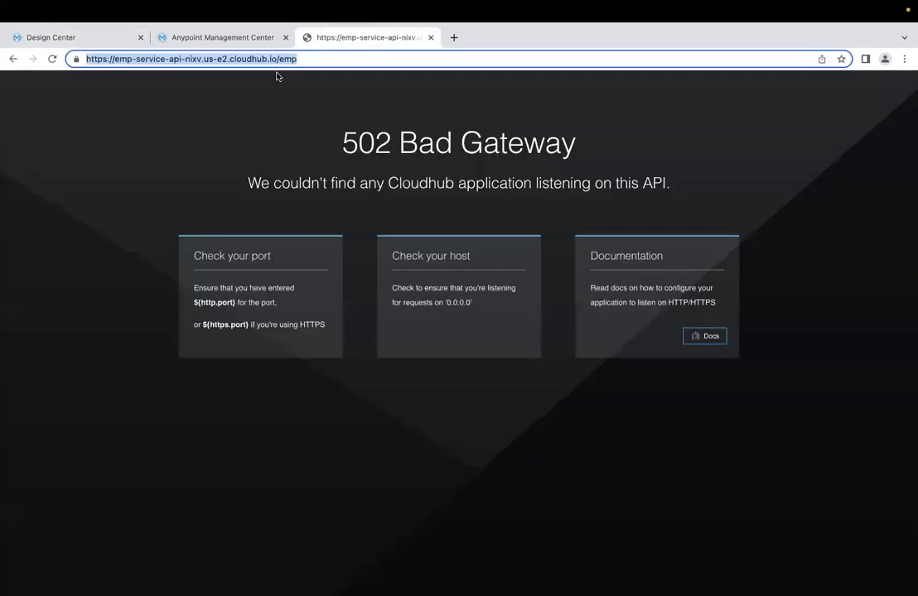
{"action": "key", "text": "Left"}
{"action": "key", "text": "Right"}
{"action": "key", "text": "Right"}
{"action": "key", "text": "Right"}
{"action": "key", "text": "Right"}
{"action": "key", "text": "Right"}
{"action": "key", "text": "BackSpace"}
{"action": "key", "text": "Return"}
{"action": "left_click_drag", "start_coordinate": [86, 346], "coordinate": [4, 61]}
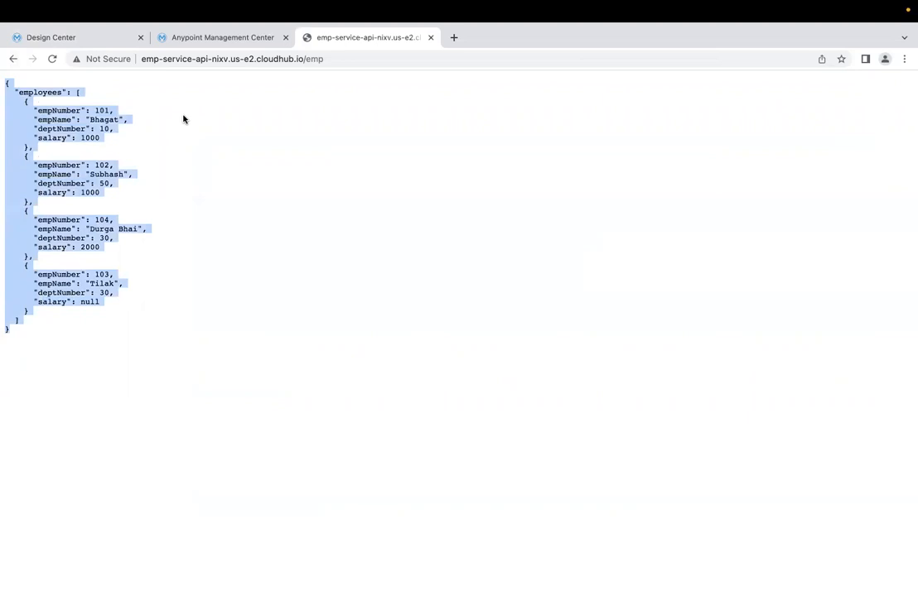